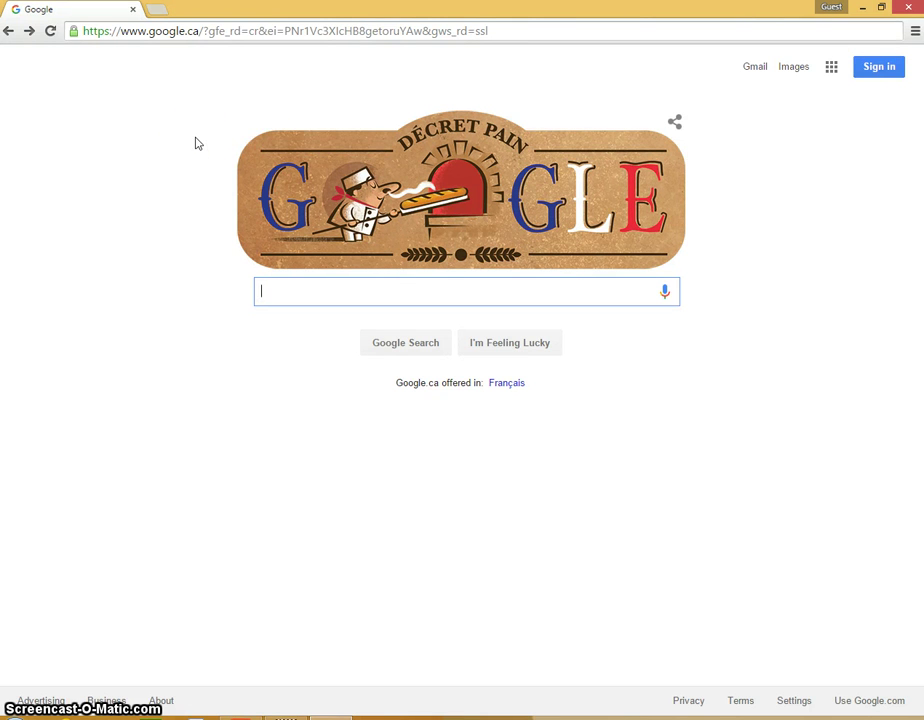
Step: Search Google for 'tinkercad'
{"action": "left_click", "coordinate": [387, 32]}
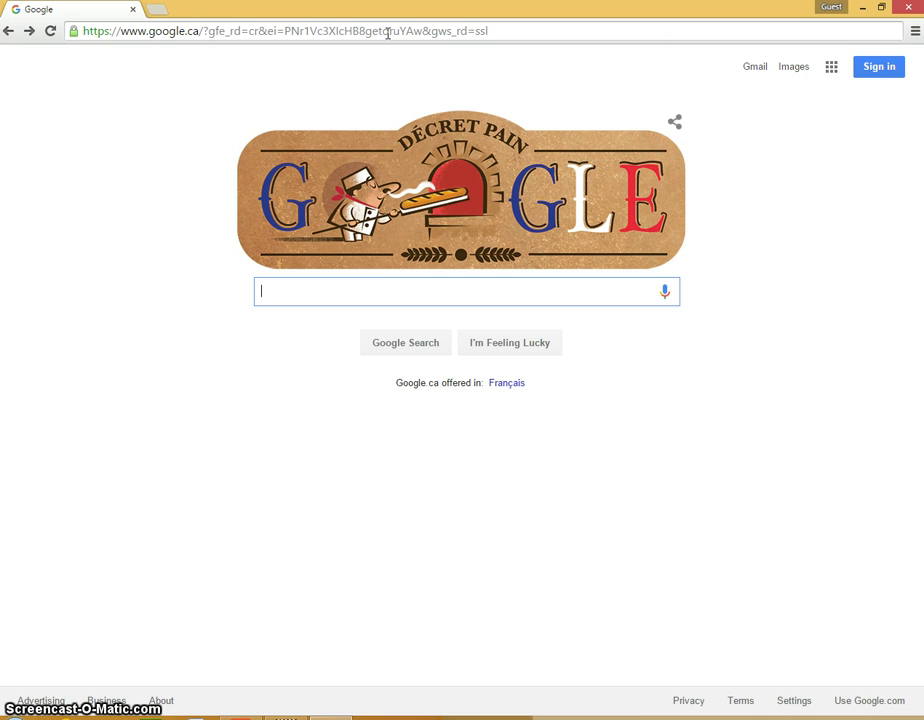
{"action": "left_click", "coordinate": [387, 32]}
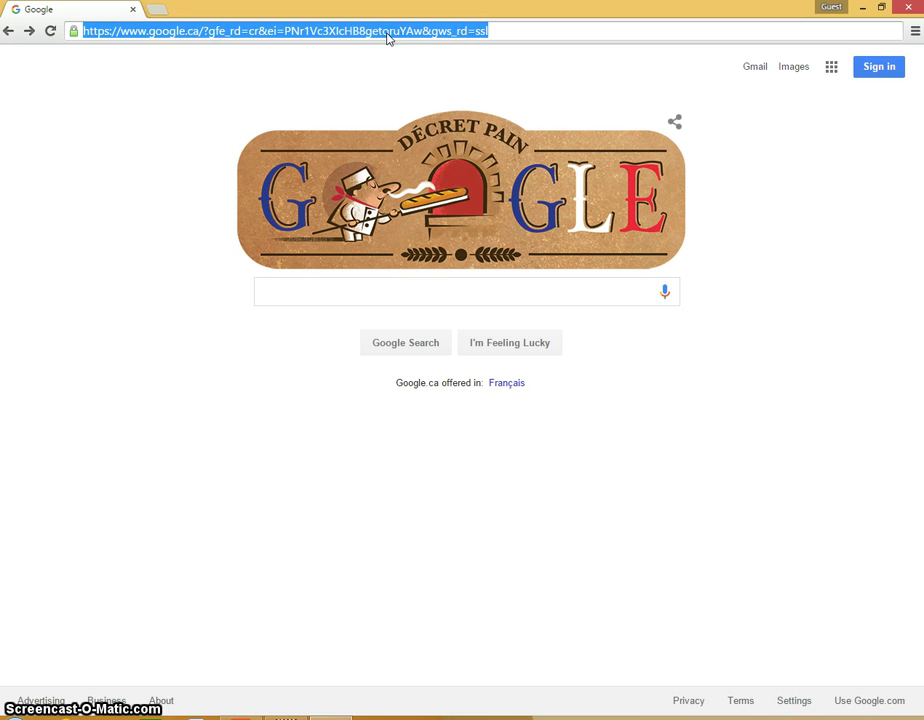
{"action": "left_click", "coordinate": [353, 290]}
{"action": "type", "text": "t"}
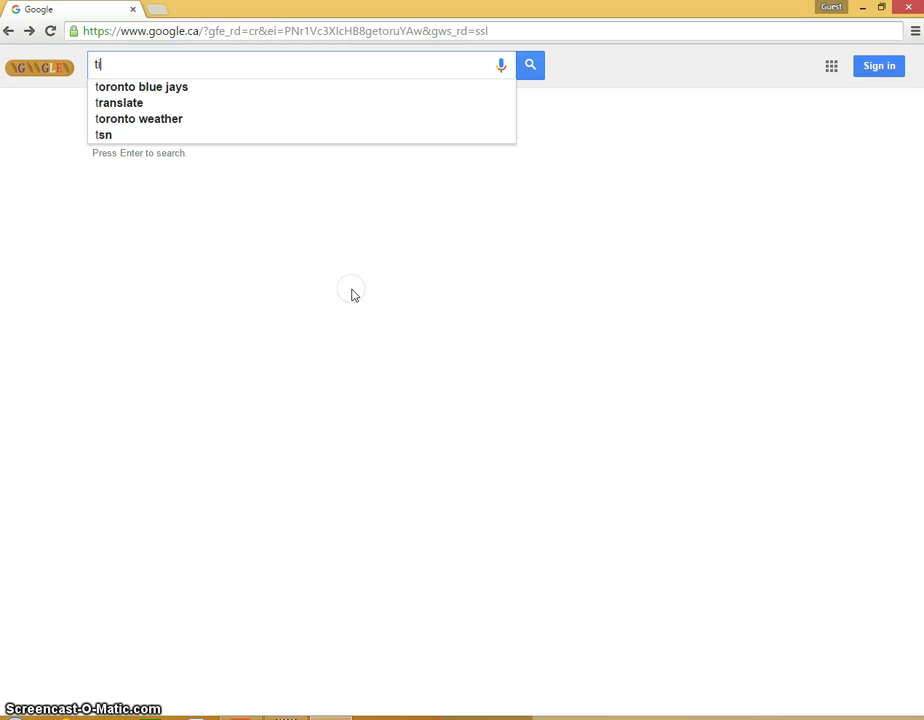
{"action": "type", "text": "inkercad"}
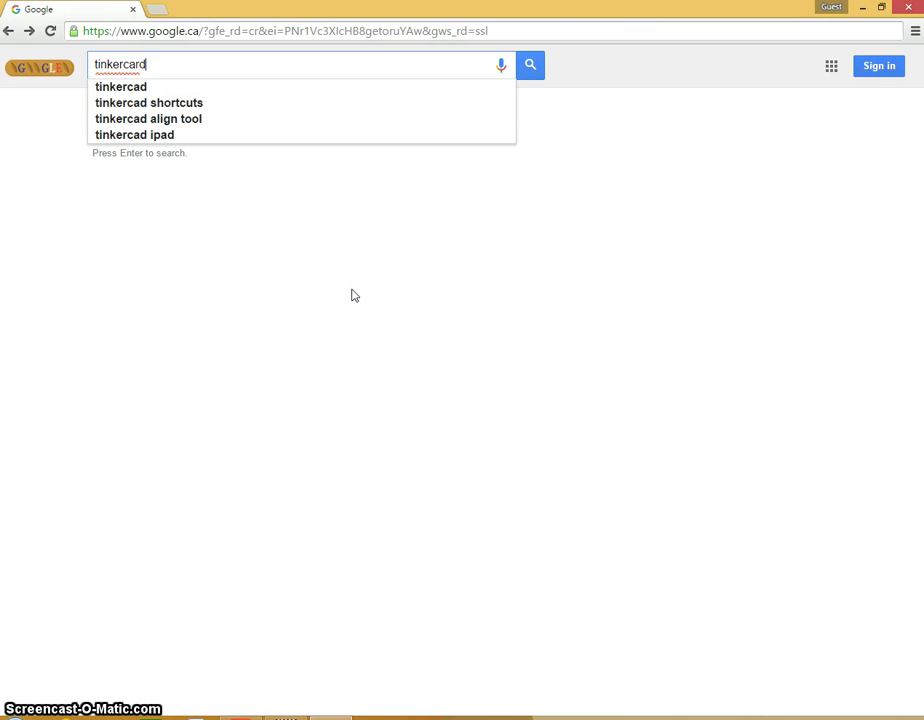
{"action": "key", "text": "Return"}
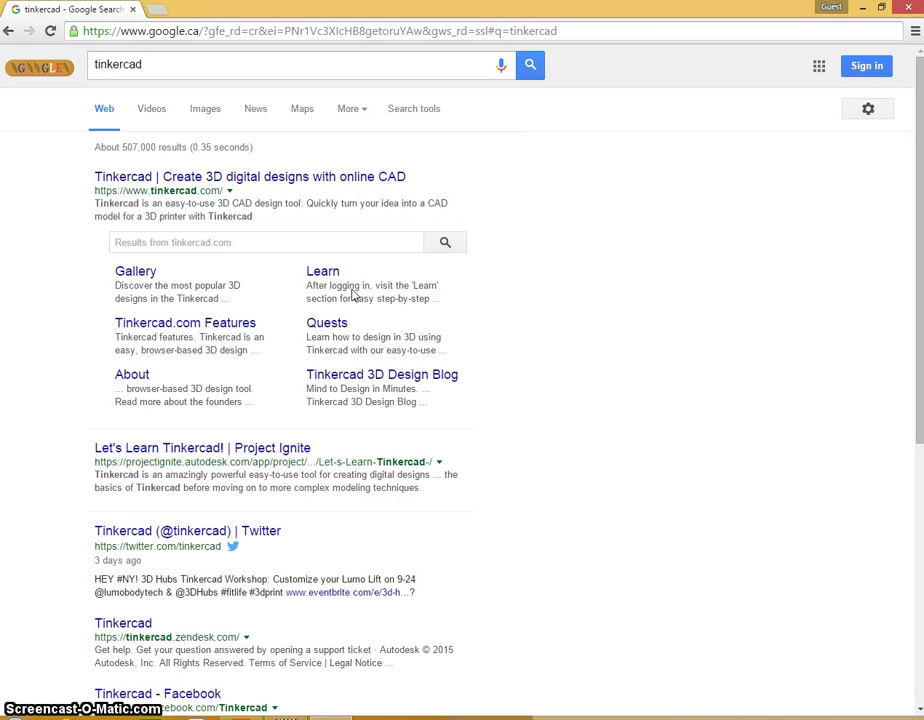
Step: Go to the official Tinkercad site from the results and bring up its Sign In form
{"action": "left_click", "coordinate": [208, 180]}
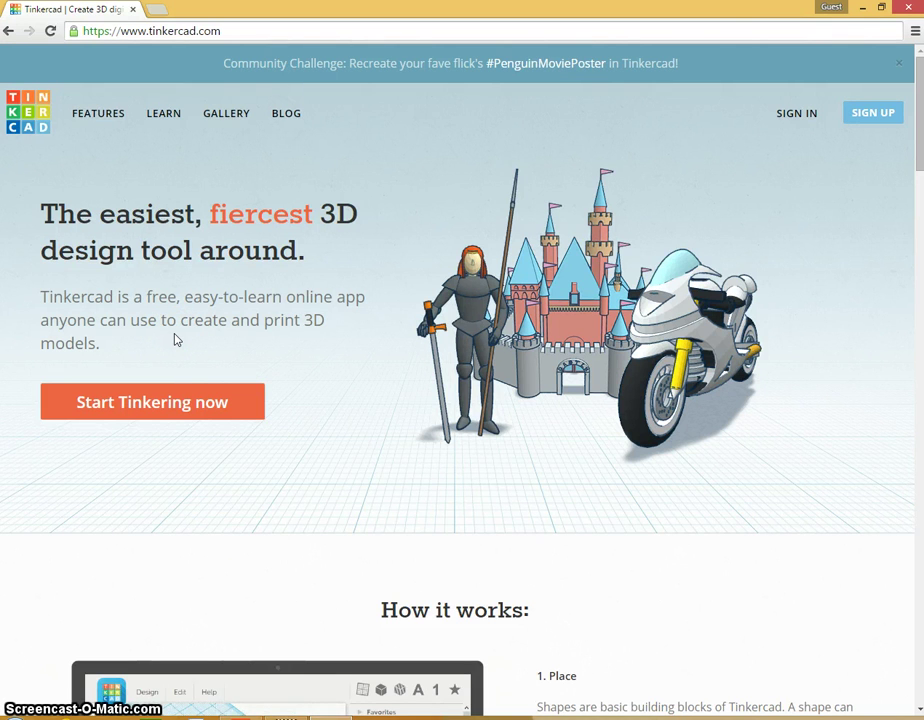
{"action": "left_click", "coordinate": [794, 115]}
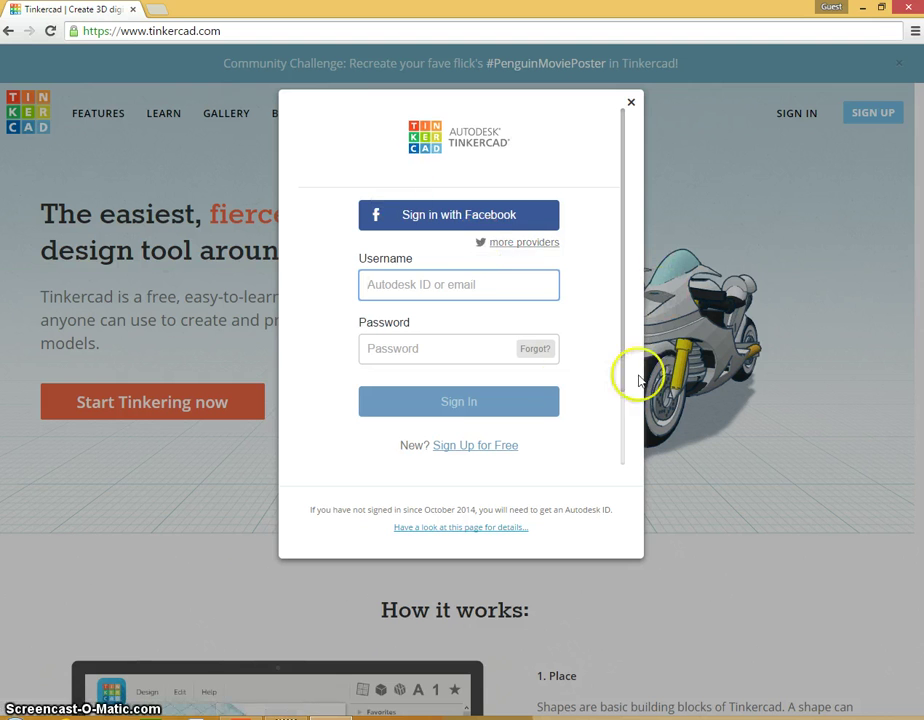
Step: Choose Sign in with Google and enter the account e-mail address
{"action": "left_click", "coordinate": [516, 244]}
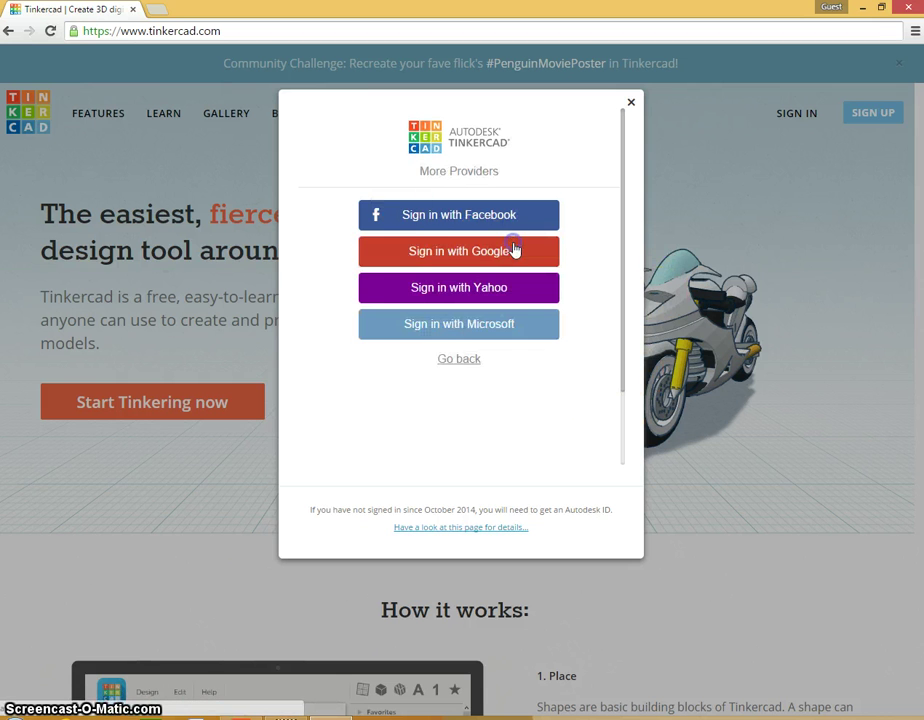
{"action": "left_click", "coordinate": [427, 252]}
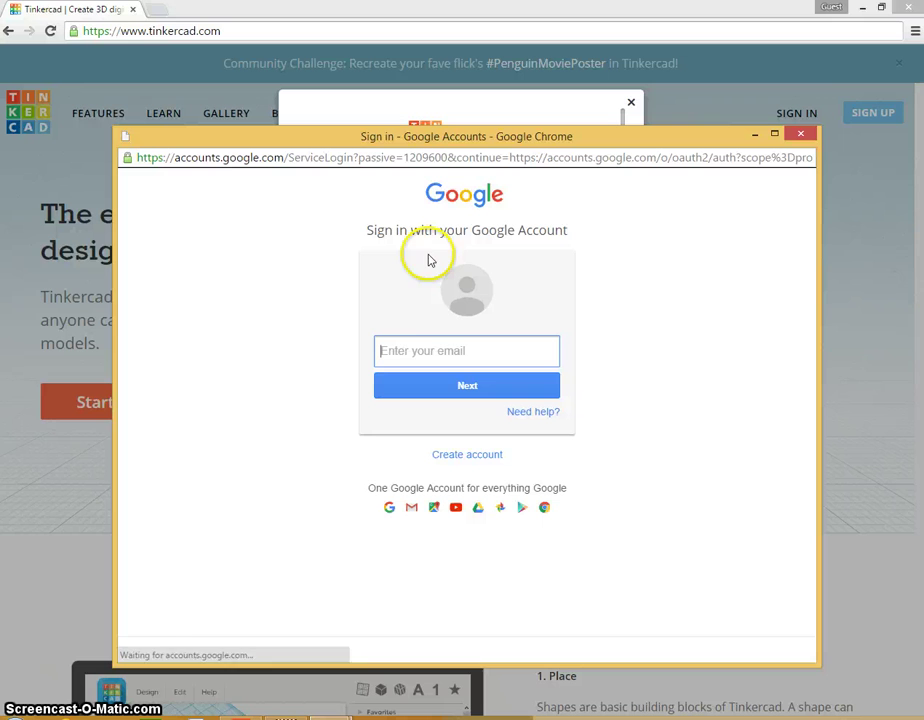
{"action": "left_click", "coordinate": [432, 343]}
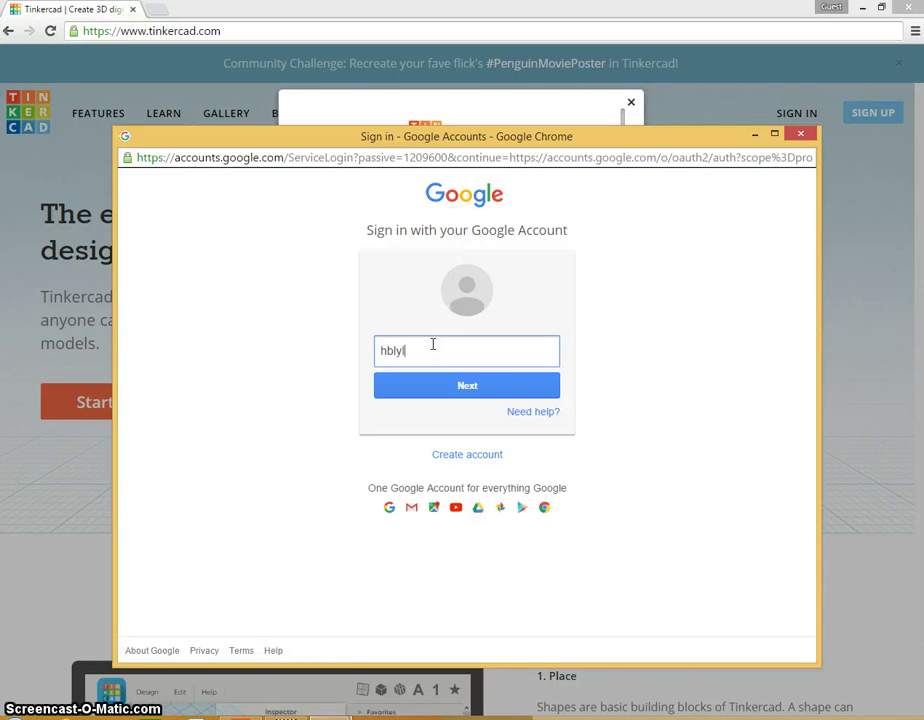
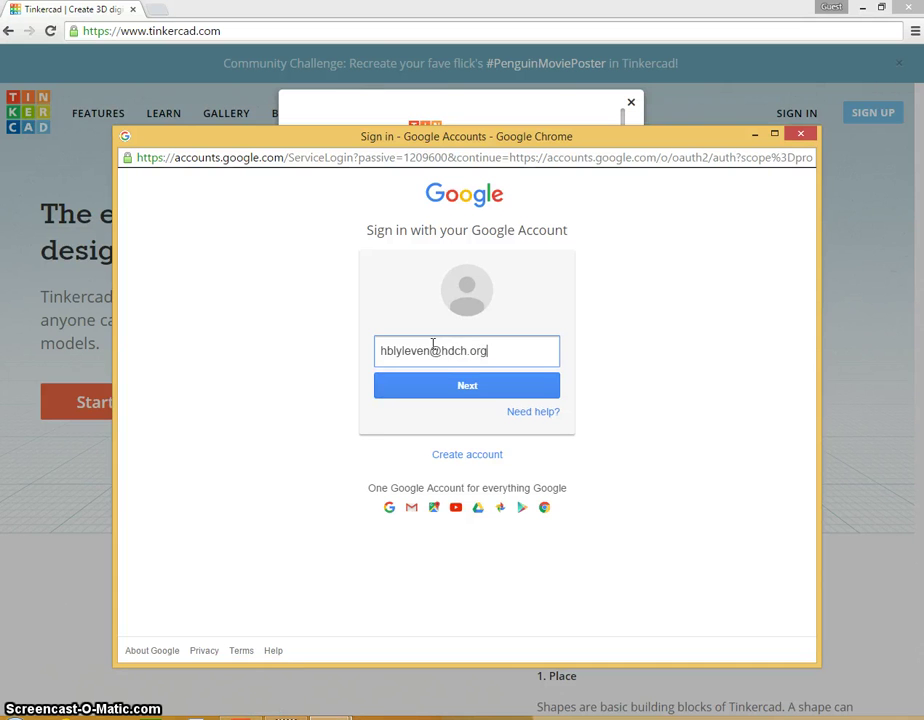
{"action": "key", "text": "Return"}
Step: Enter the account password to finish signing in
{"action": "left_click", "coordinate": [433, 352]}
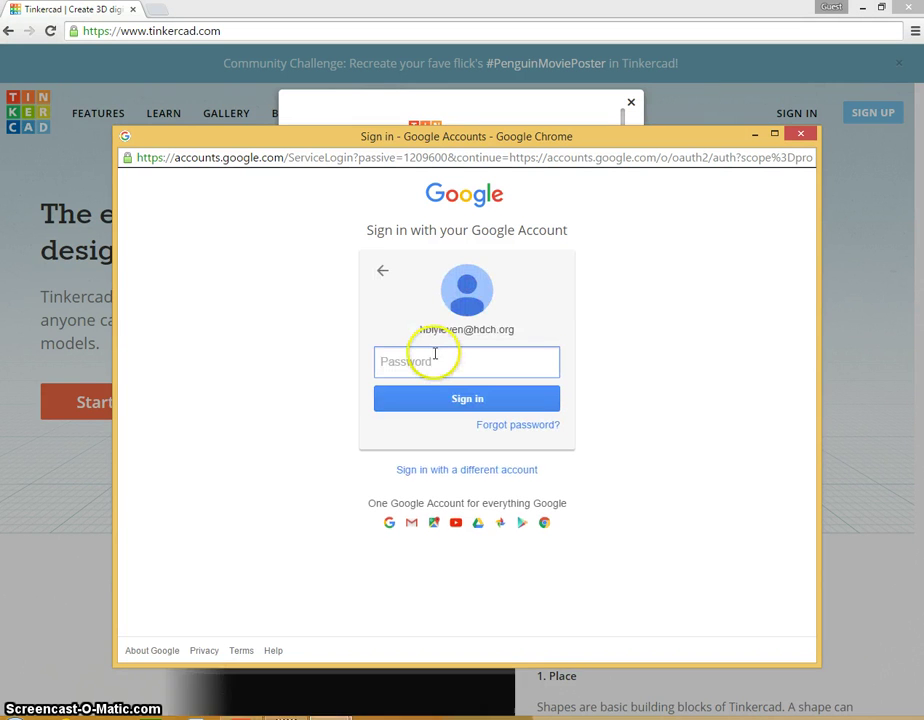
{"action": "type", "text": "••••••"}
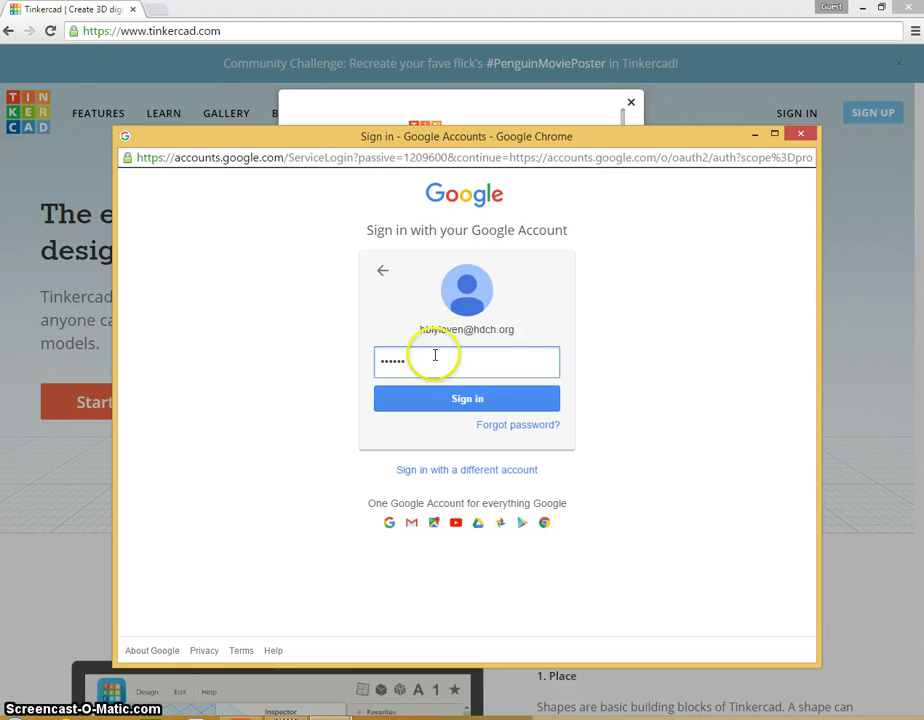
{"action": "type", "text": "••"}
{"action": "key", "text": "Return"}
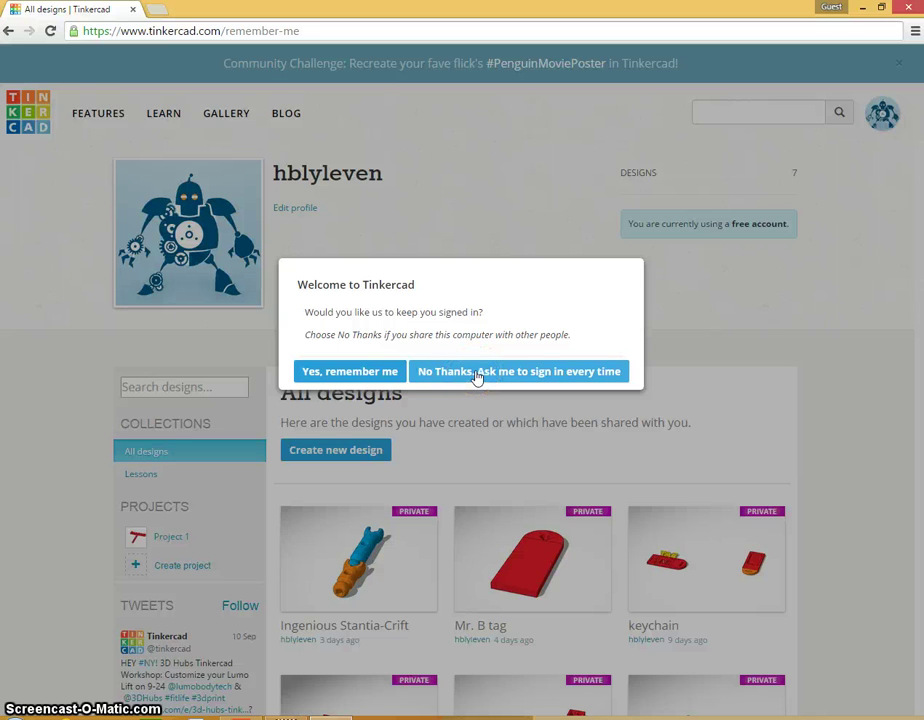
Step: Decline staying signed in on this computer and create a new design
{"action": "left_click", "coordinate": [477, 372]}
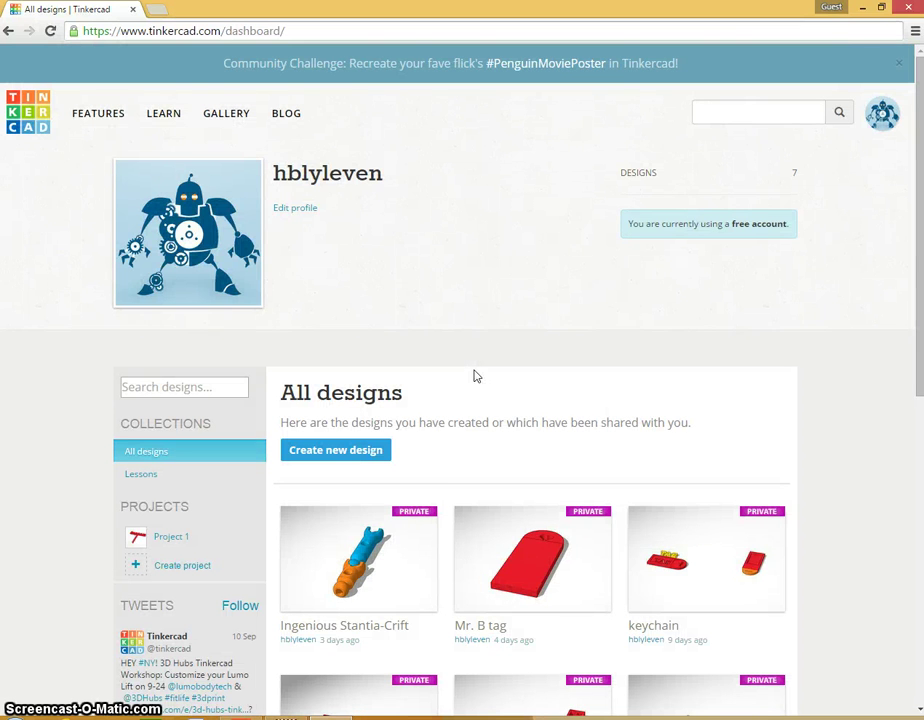
{"action": "mouse_move", "coordinate": [722, 537]}
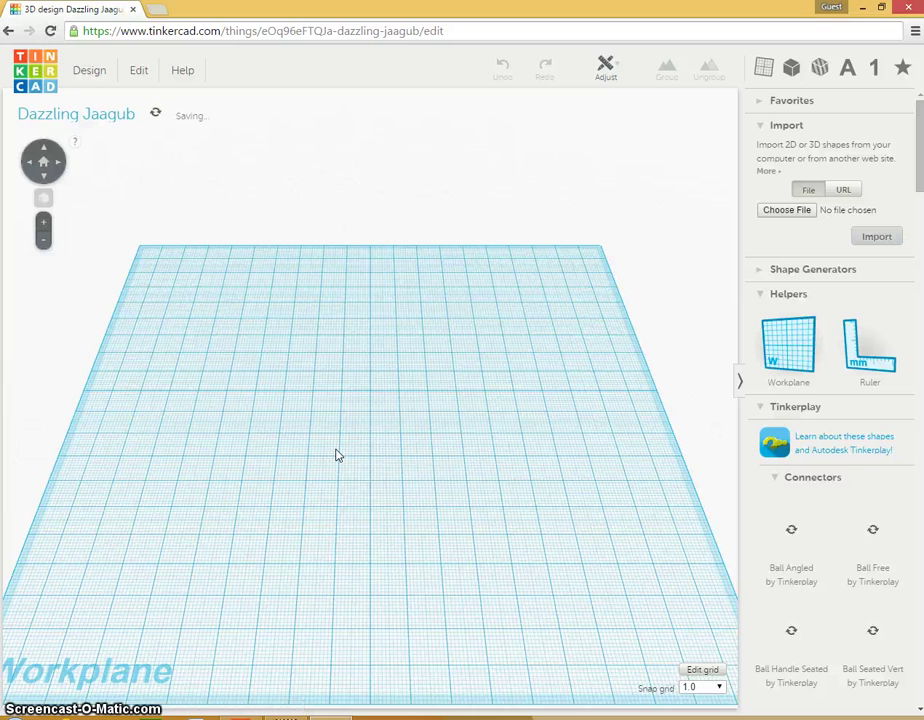
{"action": "left_click", "coordinate": [365, 465]}
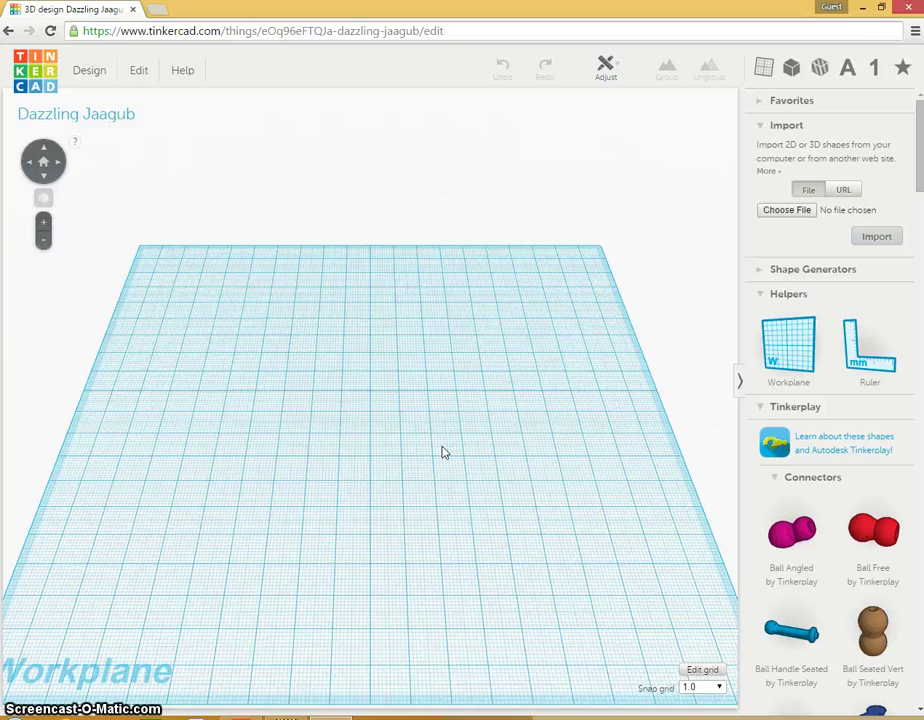
{"action": "mouse_move", "coordinate": [517, 385]}
{"action": "right_mouse_down"}
{"action": "mouse_move", "coordinate": [497, 344]}
{"action": "mouse_move", "coordinate": [489, 276]}
{"action": "mouse_move", "coordinate": [485, 362]}
{"action": "mouse_move", "coordinate": [520, 416]}
{"action": "right_mouse_up"}
{"action": "left_click", "coordinate": [431, 477]}
{"action": "mouse_move", "coordinate": [431, 477]}
{"action": "right_mouse_down"}
{"action": "mouse_move", "coordinate": [440, 449]}
{"action": "mouse_move", "coordinate": [415, 404]}
{"action": "mouse_move", "coordinate": [413, 322]}
{"action": "right_mouse_up"}
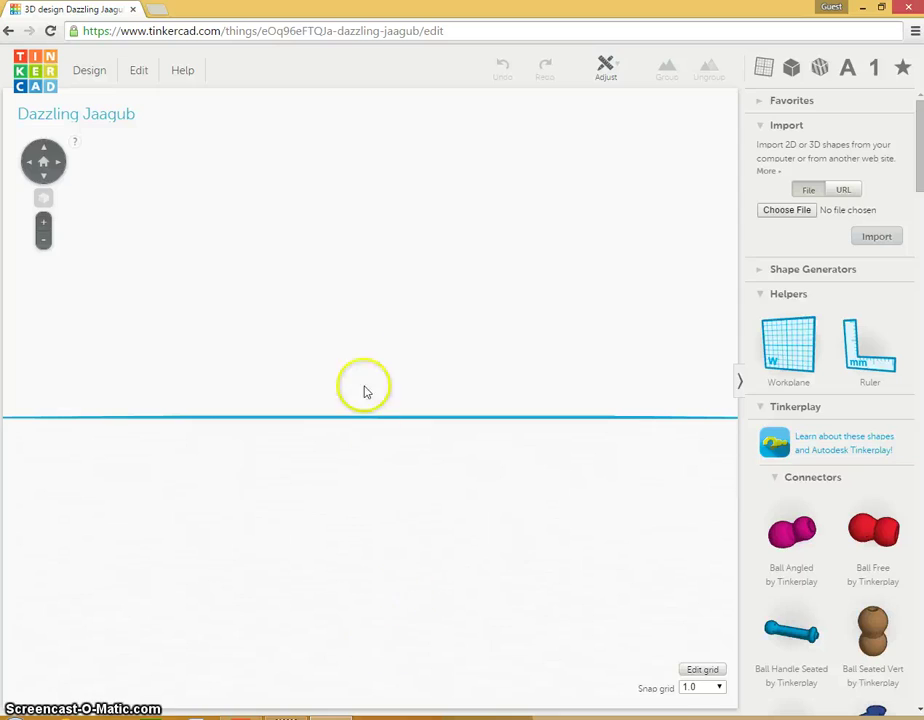
Step: Return to a top-down view, zoom until the grid fills the view, and collapse Tinkerplay shapes
{"action": "right_click_drag", "start_coordinate": [404, 272], "coordinate": [423, 451]}
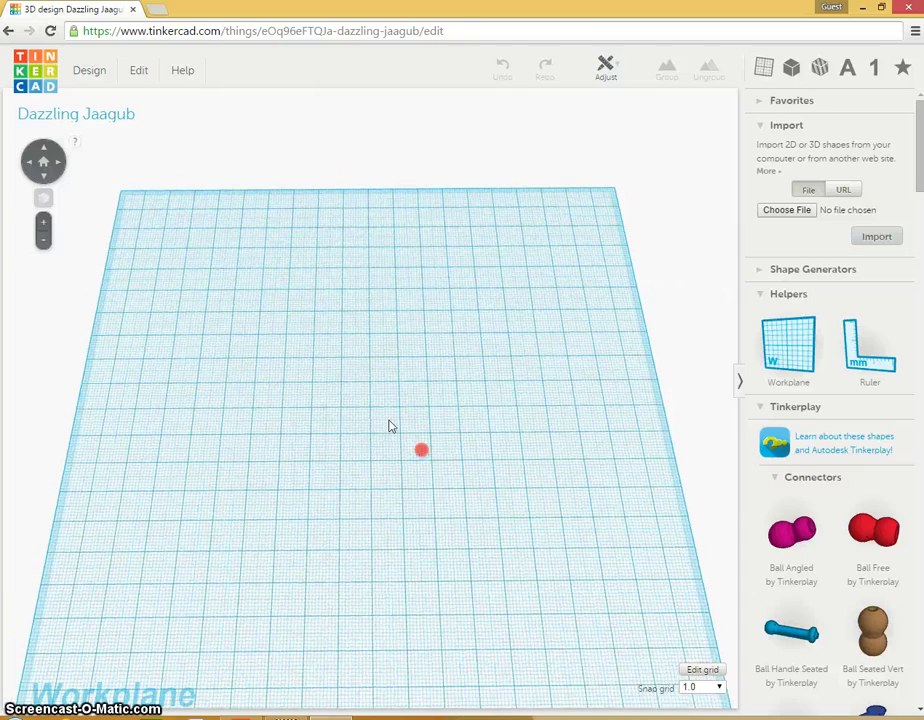
{"action": "left_click", "coordinate": [43, 226]}
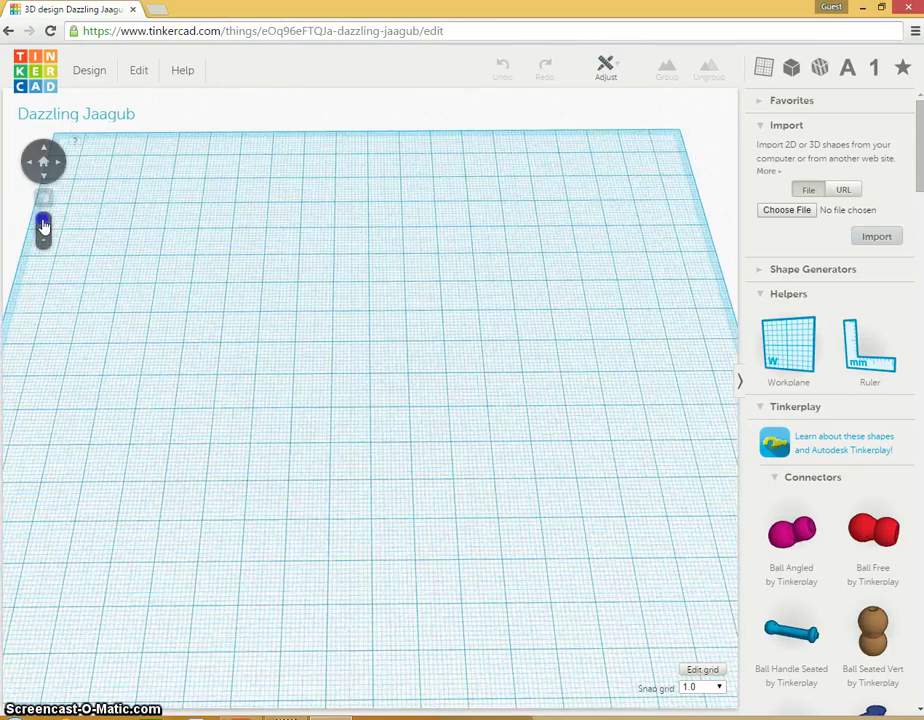
{"action": "left_click", "coordinate": [43, 231]}
{"action": "left_click", "coordinate": [45, 242]}
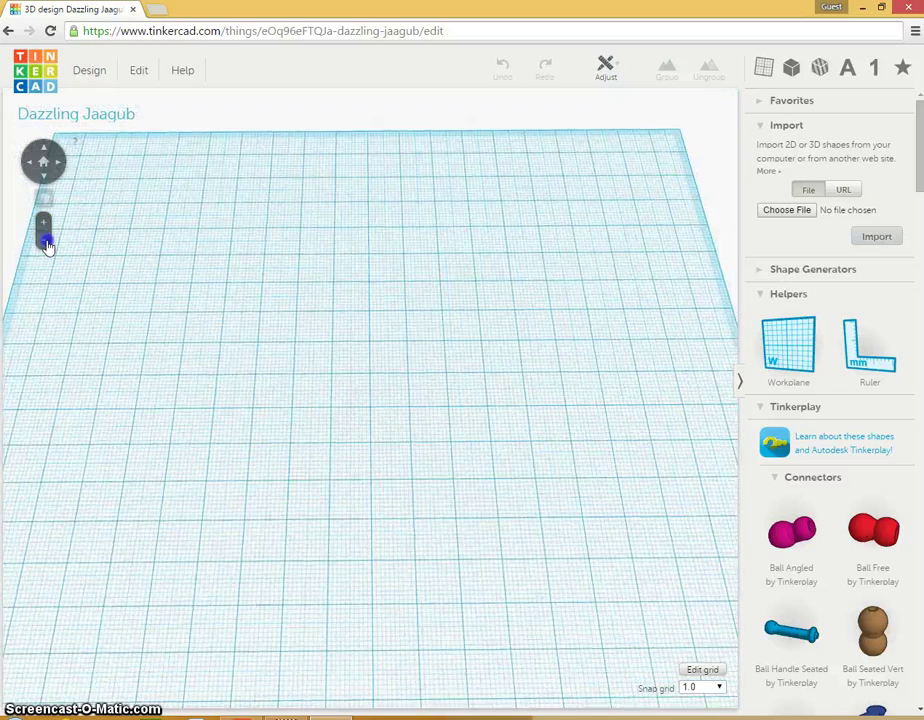
{"action": "left_click", "coordinate": [45, 244]}
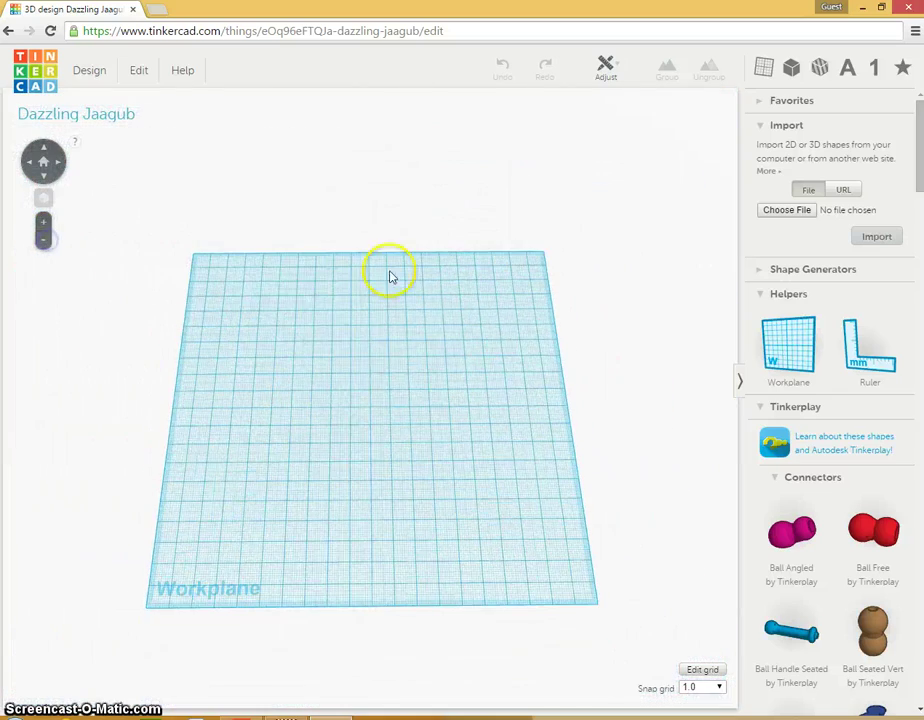
{"action": "left_click", "coordinate": [44, 230]}
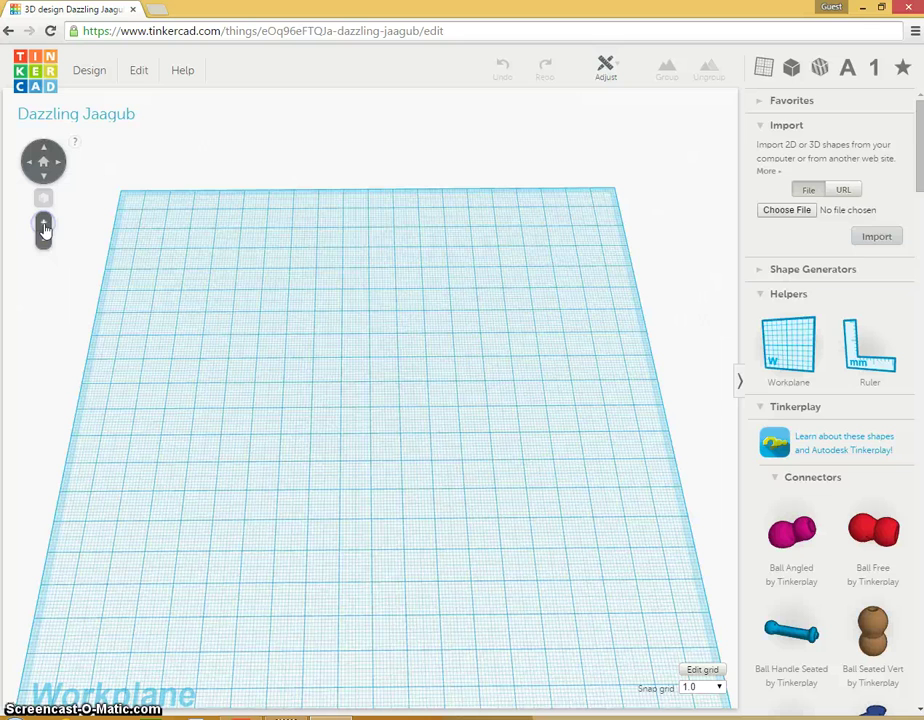
{"action": "left_click", "coordinate": [915, 152]}
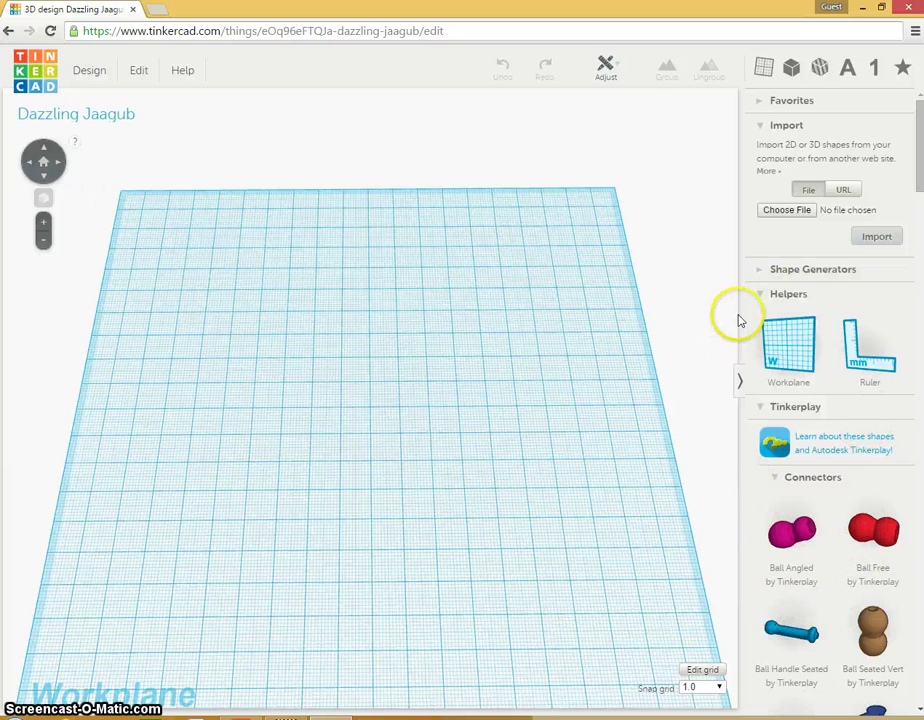
Step: Place a red Box from the Geometric shapes near the workplane centre
{"action": "left_click", "coordinate": [760, 410]}
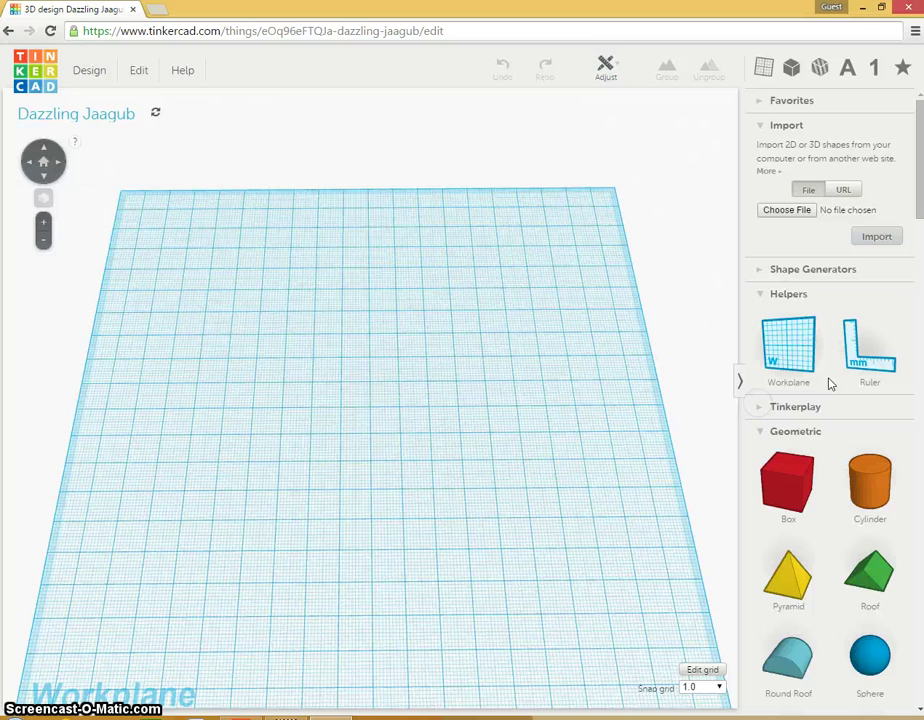
{"action": "left_click_drag", "start_coordinate": [803, 484], "coordinate": [478, 408]}
{"action": "left_click", "coordinate": [480, 405]}
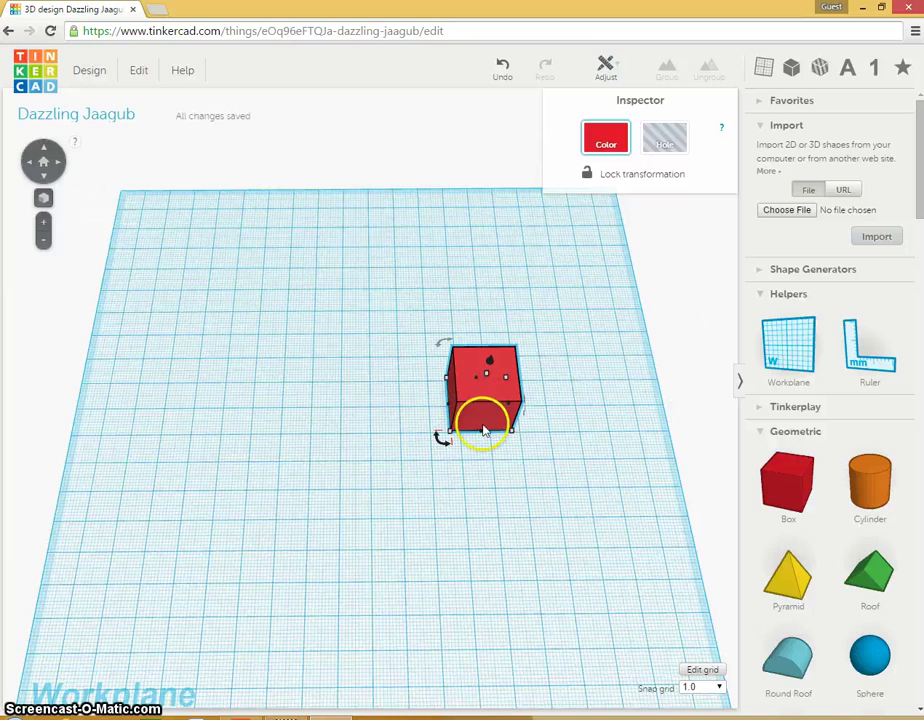
Step: Stretch the box's footprint to 40.00 x 20.00 mm
{"action": "scroll", "coordinate": [43, 224], "scroll_direction": "up", "scroll_amount": 5}
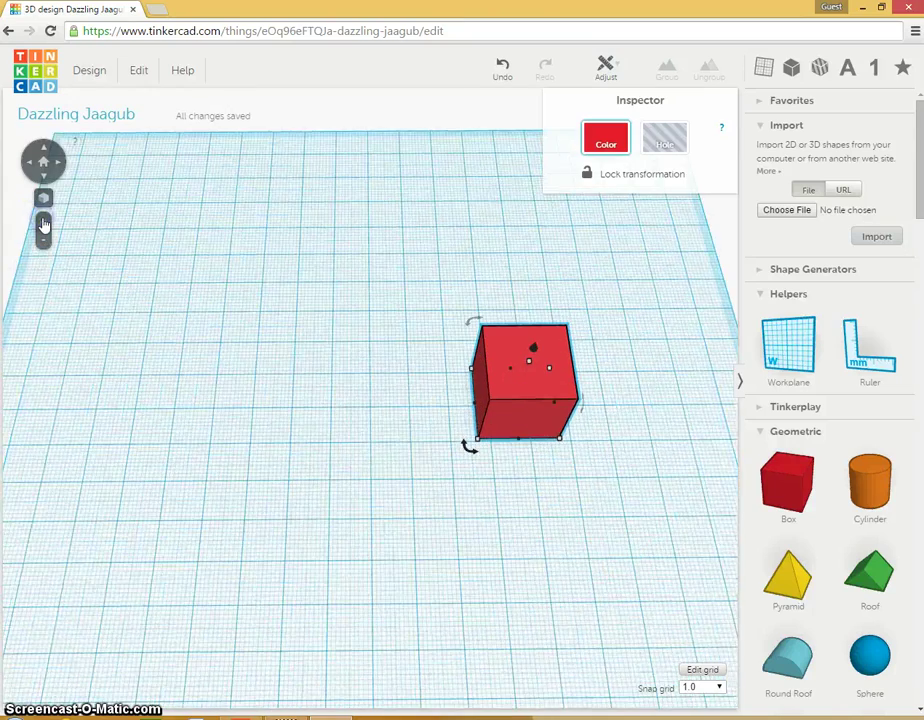
{"action": "left_click", "coordinate": [578, 418]}
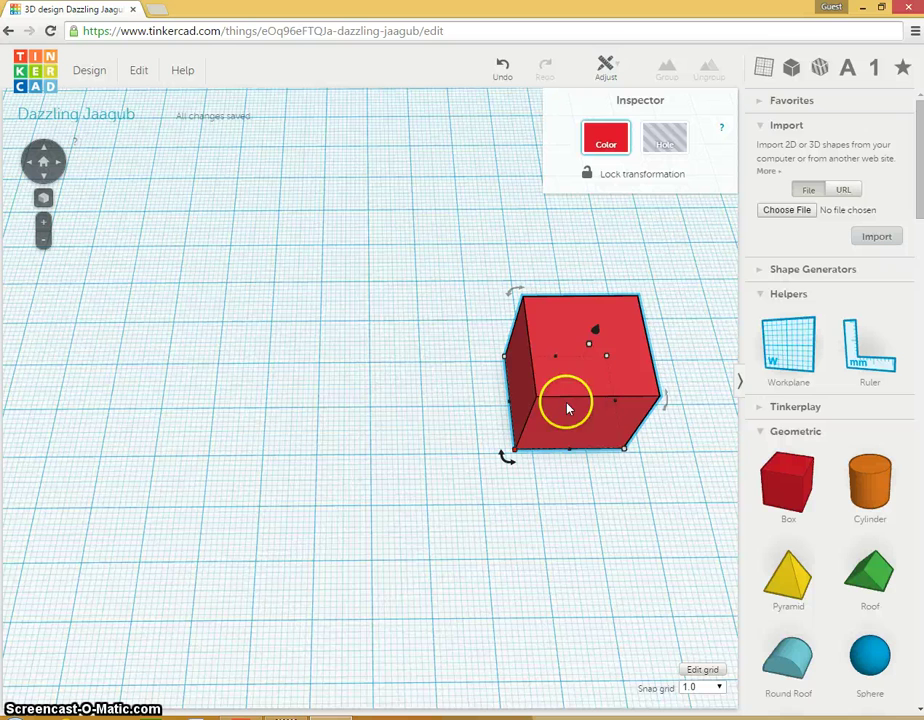
{"action": "left_click_drag", "start_coordinate": [510, 455], "coordinate": [510, 455]}
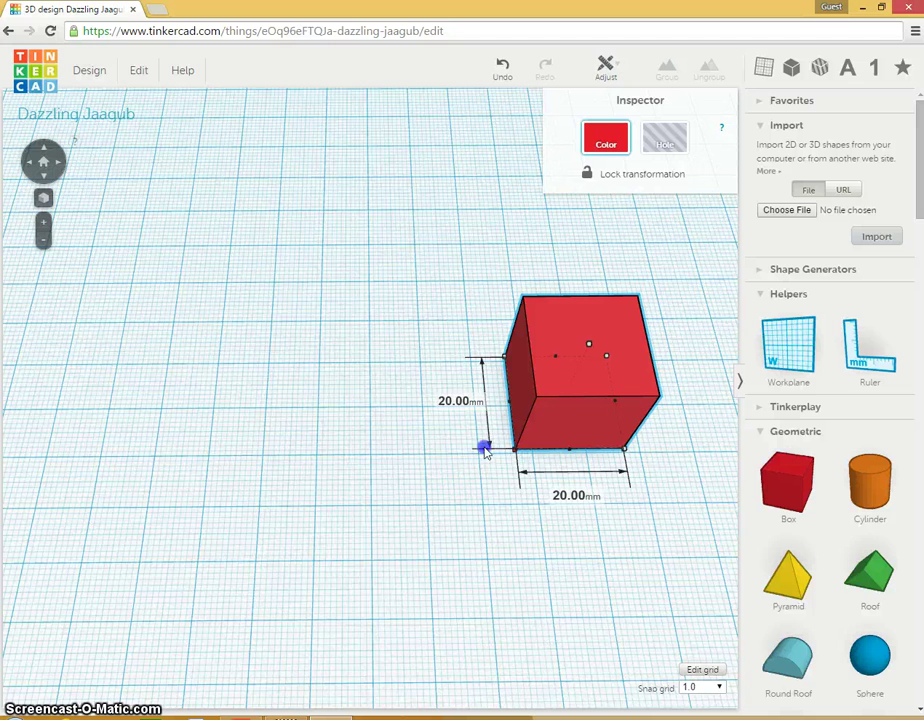
{"action": "left_click_drag", "start_coordinate": [484, 450], "coordinate": [398, 457]}
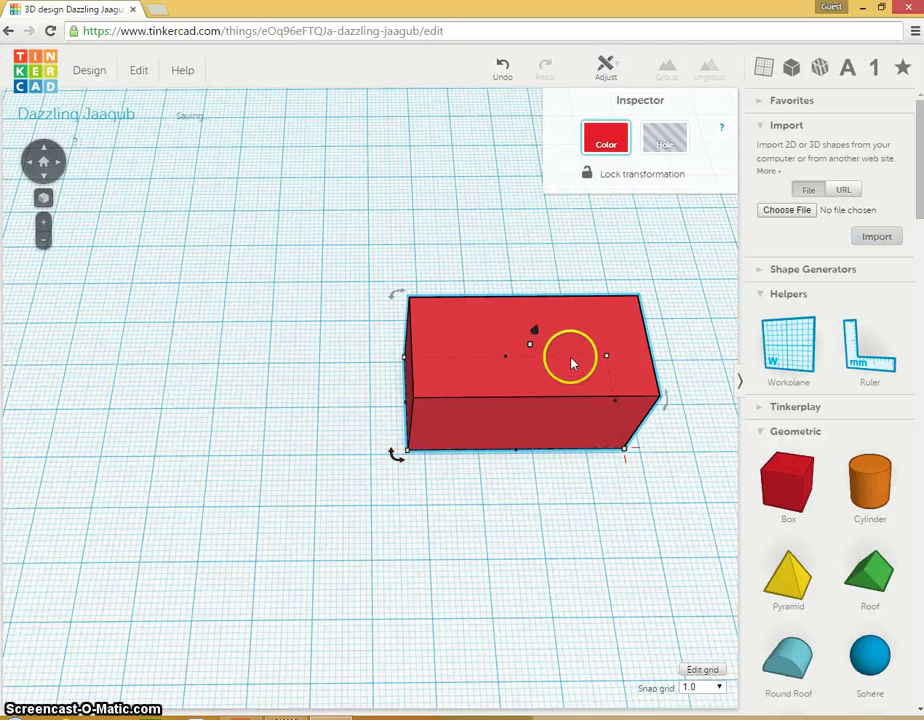
{"action": "left_click", "coordinate": [526, 583]}
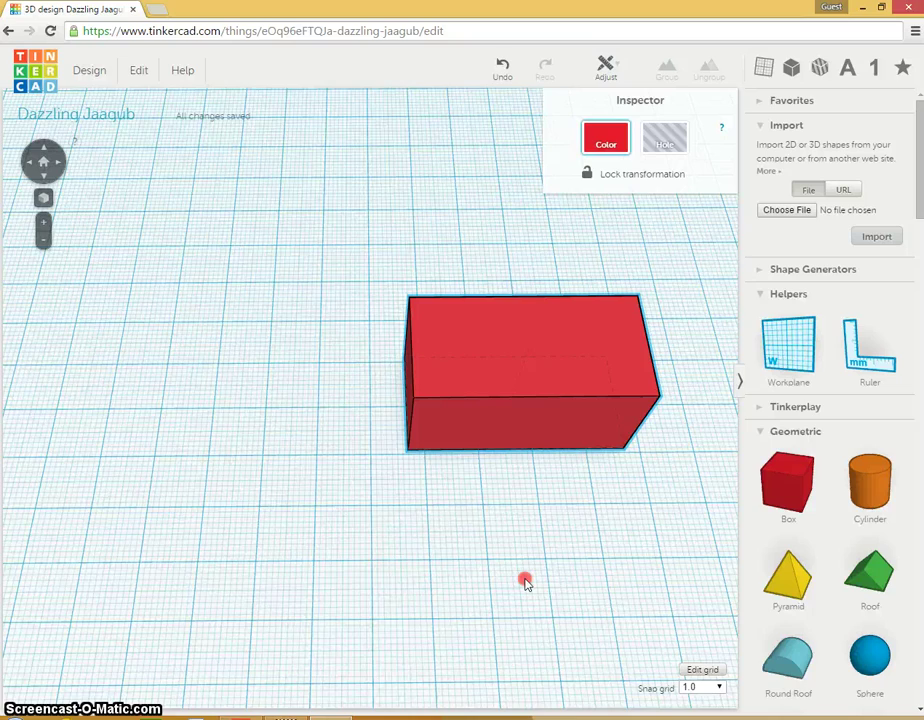
Step: Lower the red box's height handle, flattening it into a 4.00 mm slab
{"action": "right_click_drag", "start_coordinate": [526, 583], "coordinate": [492, 455]}
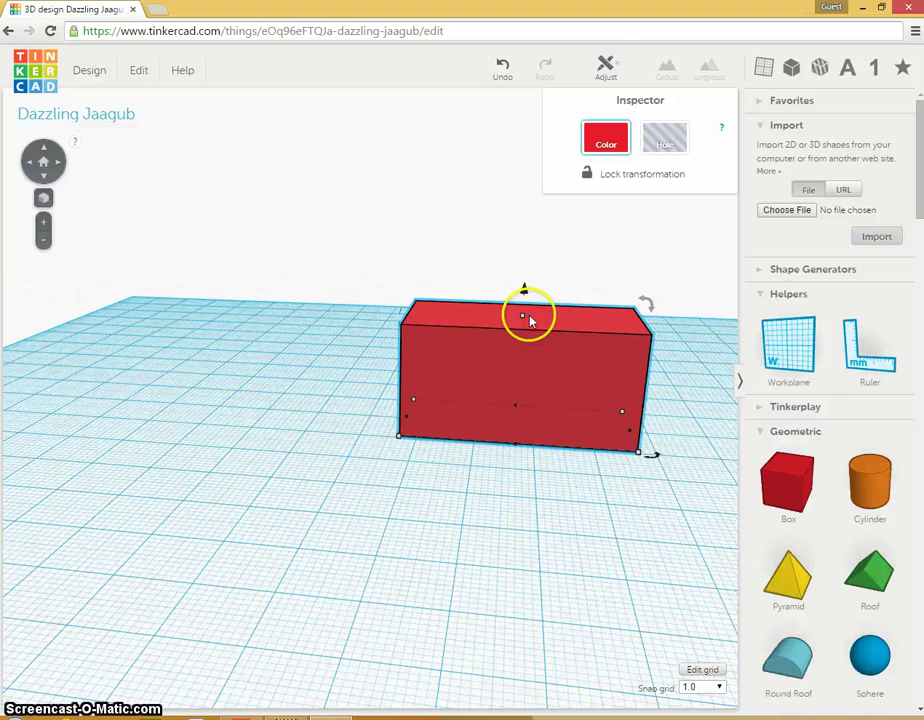
{"action": "mouse_move", "coordinate": [522, 318]}
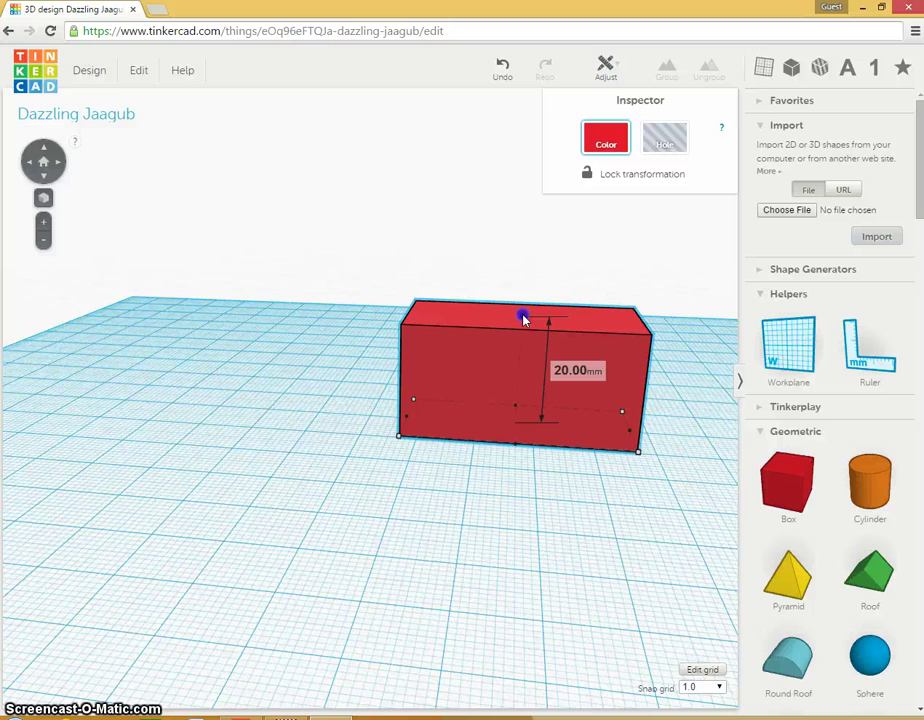
{"action": "left_click_drag", "start_coordinate": [522, 320], "coordinate": [508, 409]}
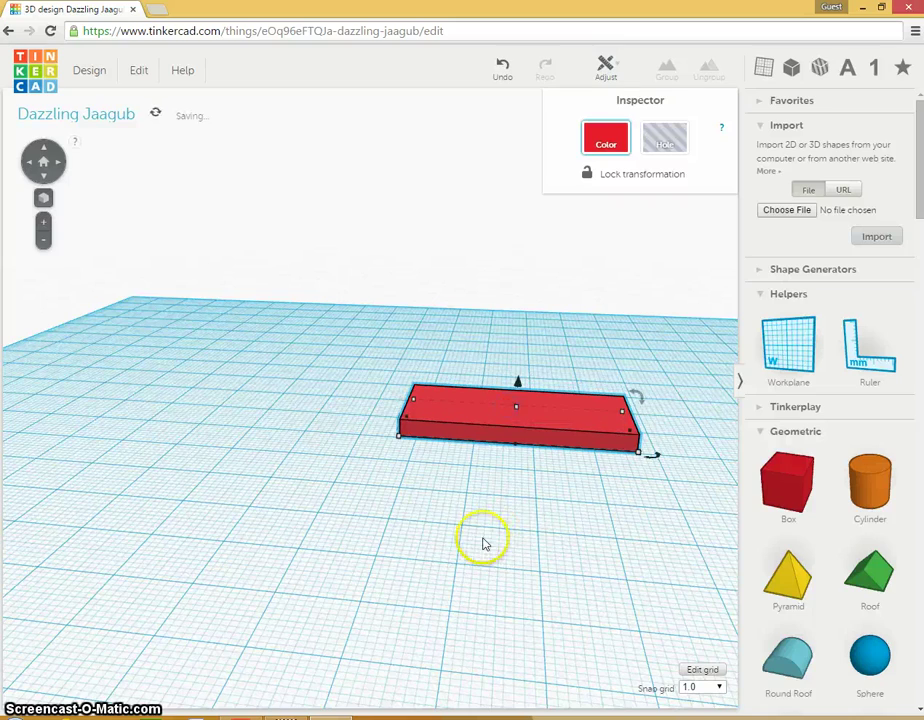
{"action": "right_click_drag", "start_coordinate": [483, 542], "coordinate": [492, 595]}
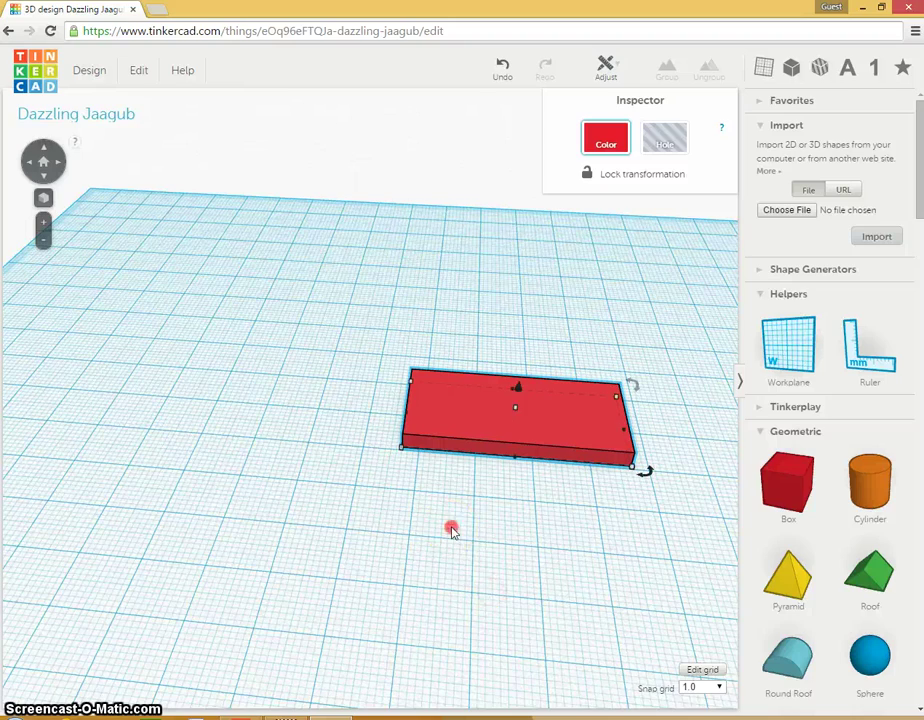
Step: Place an orange Cylinder over the slab's left end and nudge the shapes into alignment
{"action": "right_click_drag", "start_coordinate": [451, 530], "coordinate": [456, 621]}
{"action": "left_click", "coordinate": [488, 397]}
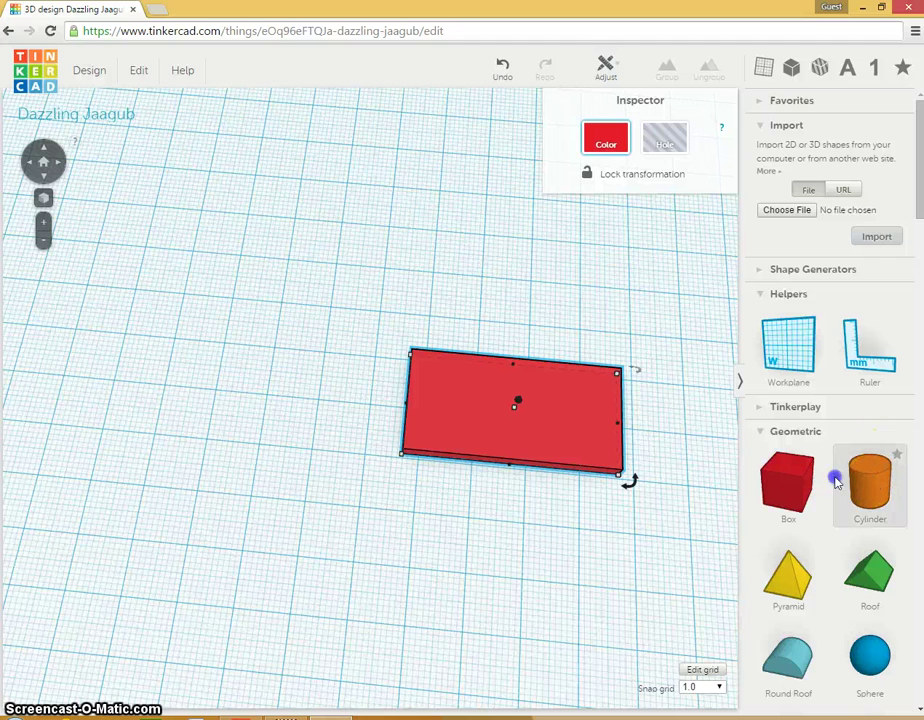
{"action": "left_click_drag", "start_coordinate": [836, 482], "coordinate": [412, 403]}
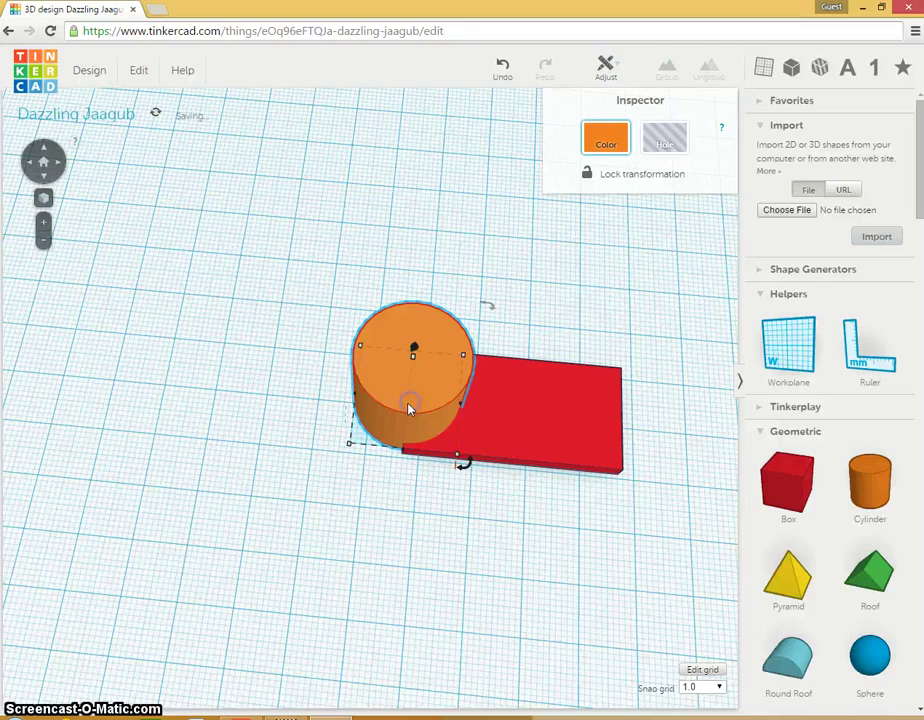
{"action": "right_click_drag", "start_coordinate": [345, 558], "coordinate": [222, 719]}
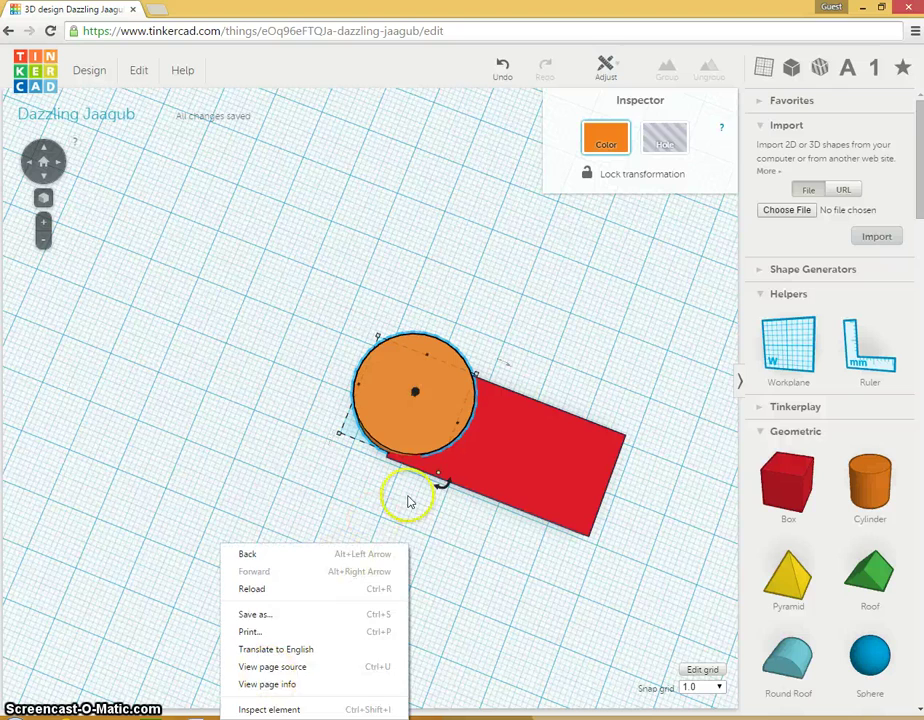
{"action": "left_click", "coordinate": [422, 415]}
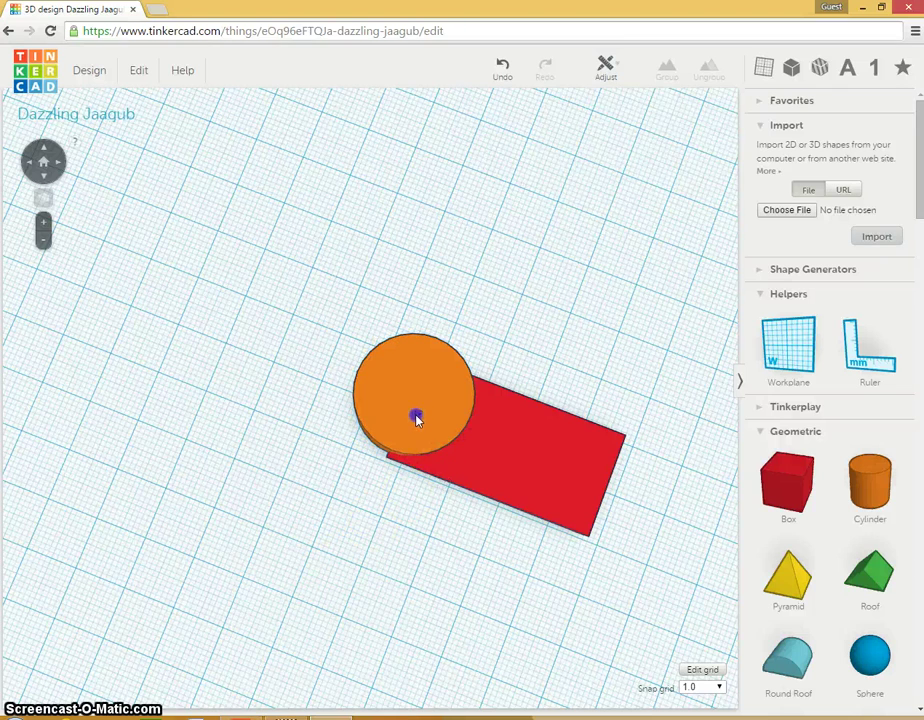
{"action": "key", "text": "ctrl+a"}
{"action": "left_click_drag", "start_coordinate": [390, 423], "coordinate": [355, 413]}
{"action": "left_click", "coordinate": [291, 371]}
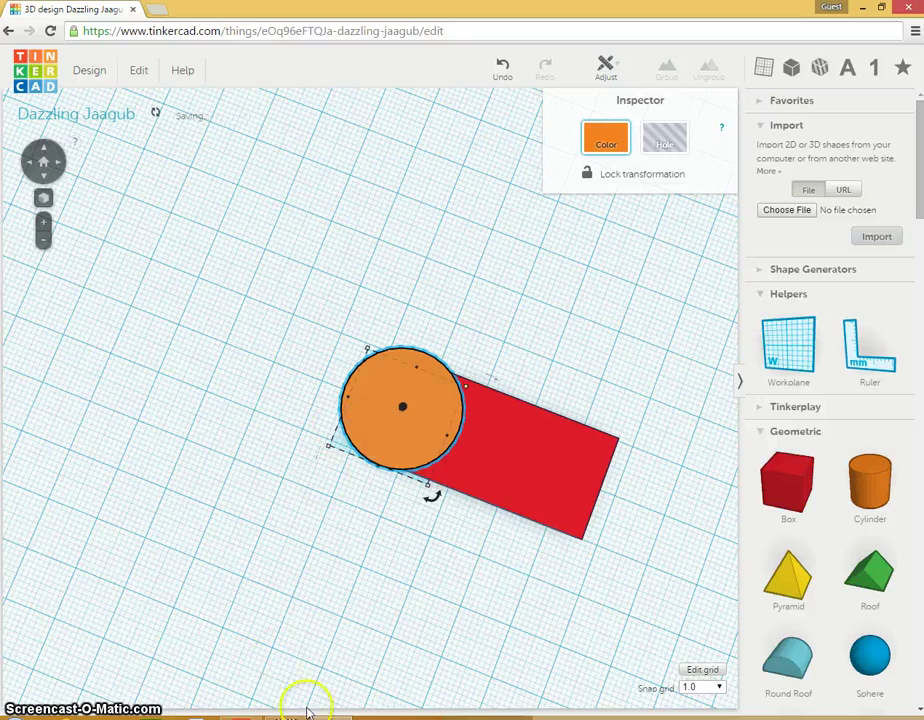
Step: Flatten the orange cylinder to a height of 3.00 mm
{"action": "right_click_drag", "start_coordinate": [305, 701], "coordinate": [366, 452]}
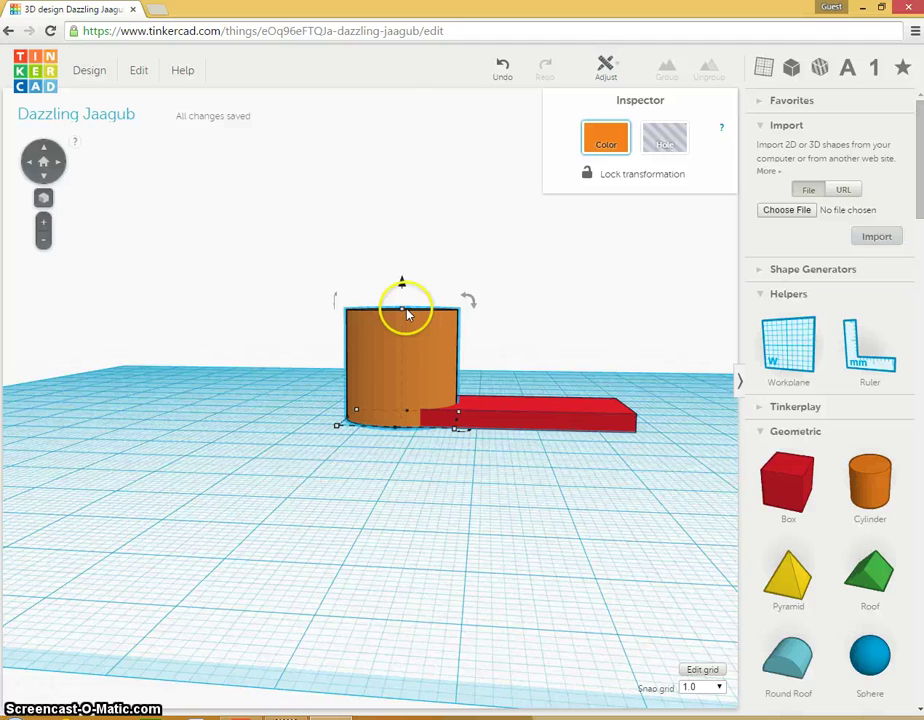
{"action": "mouse_move", "coordinate": [406, 314]}
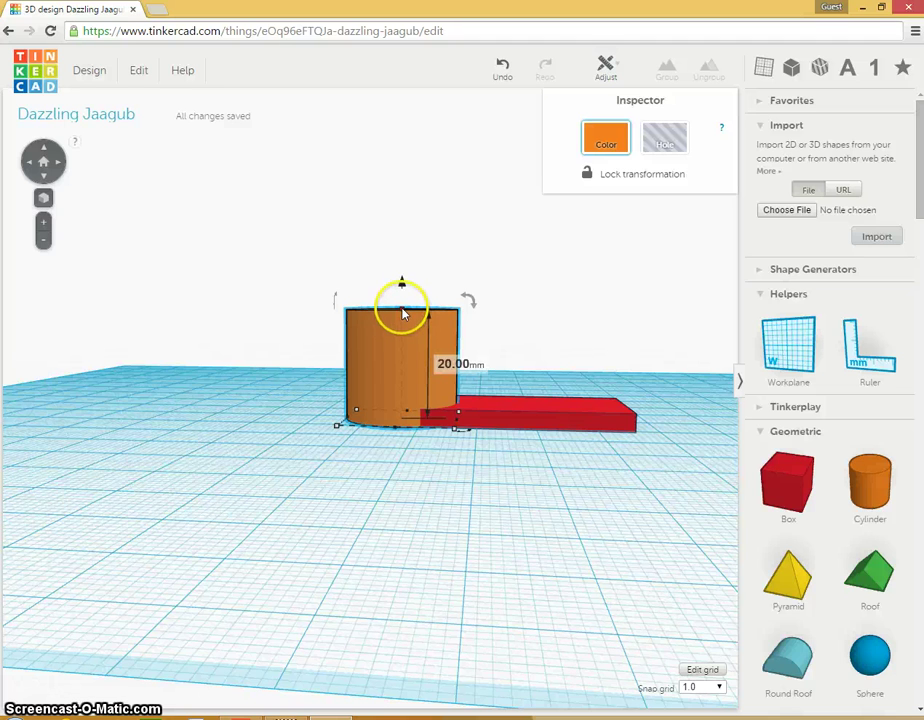
{"action": "left_click_drag", "start_coordinate": [404, 316], "coordinate": [406, 408]}
{"action": "right_click_drag", "start_coordinate": [408, 474], "coordinate": [195, 714]}
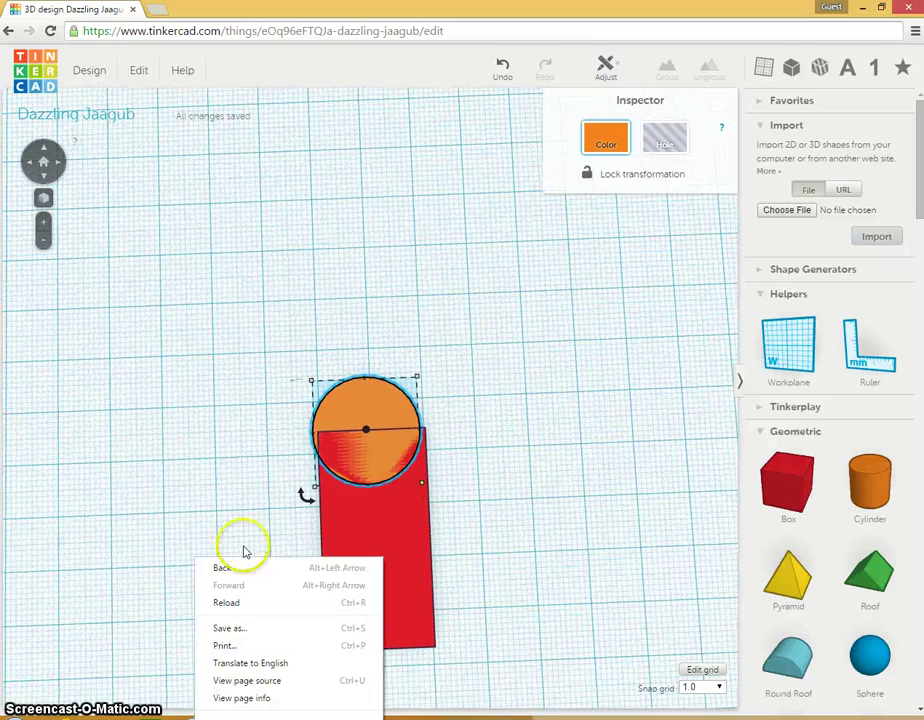
Step: Centre the 20 mm cylinder across the end of the red slab
{"action": "left_click", "coordinate": [385, 417]}
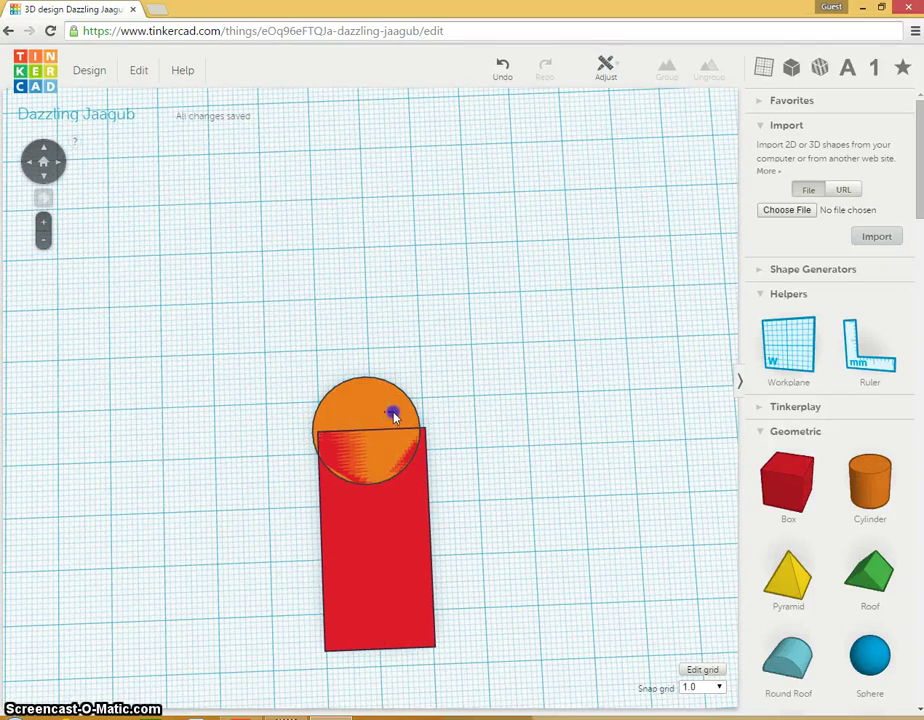
{"action": "left_click", "coordinate": [386, 414]}
{"action": "mouse_move", "coordinate": [384, 406]}
{"action": "left_mouse_down"}
{"action": "mouse_move", "coordinate": [399, 406]}
{"action": "mouse_move", "coordinate": [390, 406]}
{"action": "left_mouse_up"}
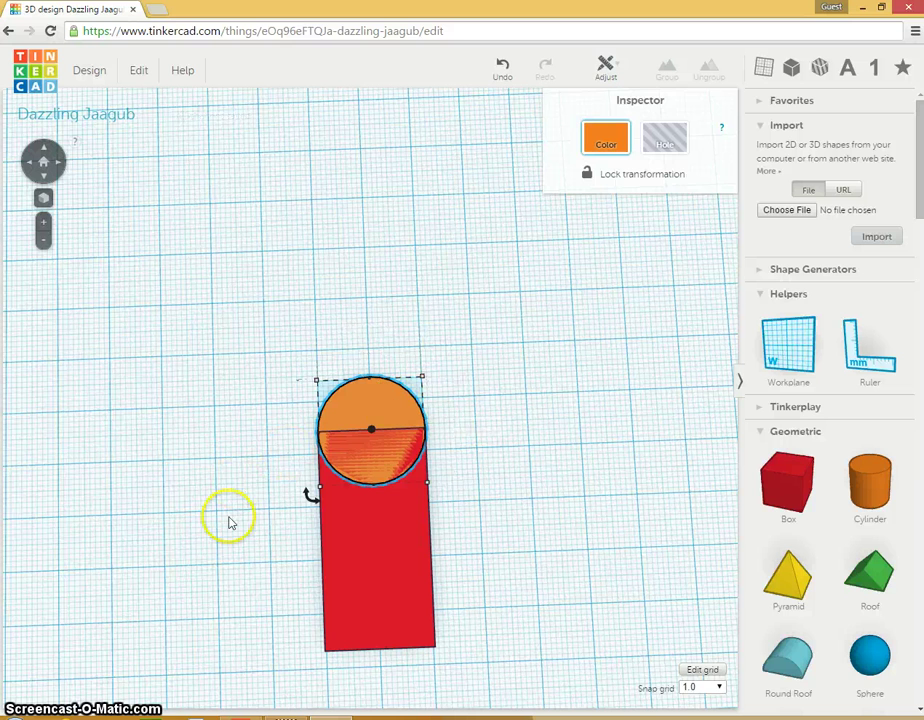
{"action": "left_click", "coordinate": [234, 431]}
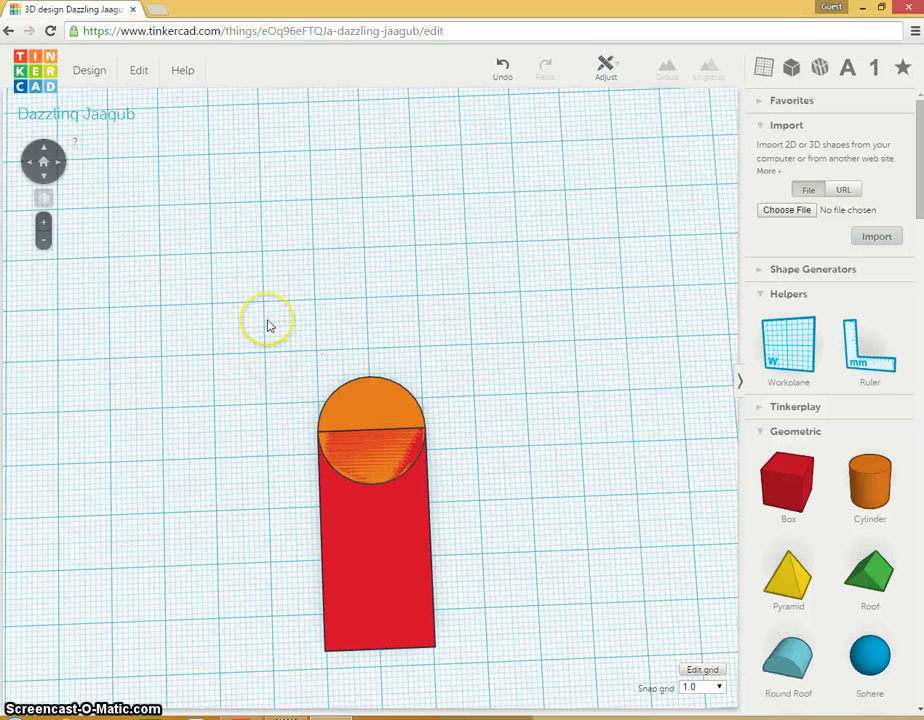
Step: Group the cylinder and slab into one rounded-end red tag, shifting it slightly up-left
{"action": "left_click_drag", "start_coordinate": [267, 321], "coordinate": [466, 670]}
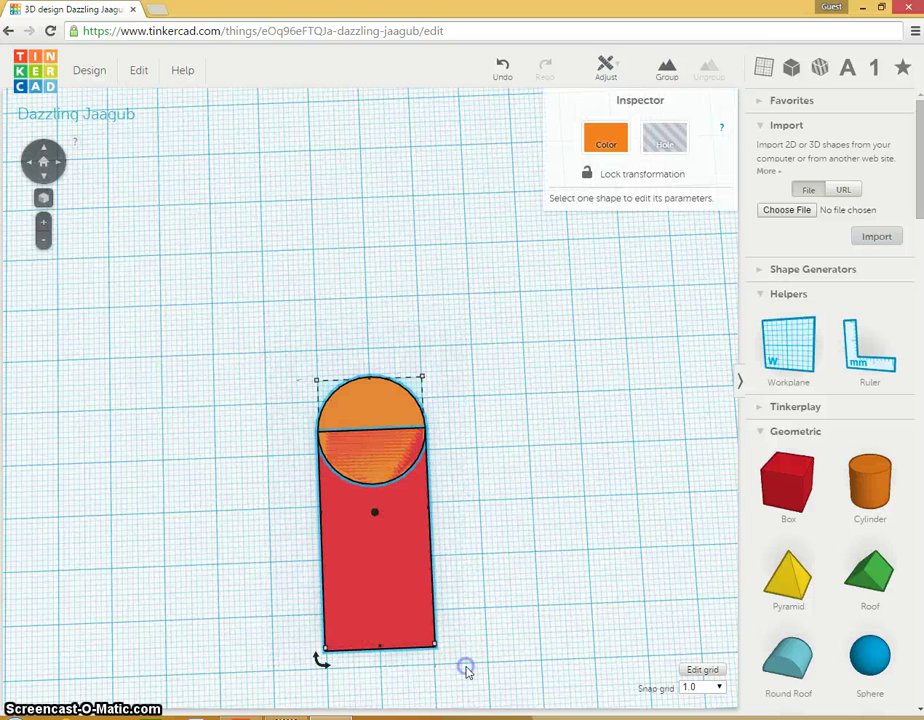
{"action": "left_click", "coordinate": [667, 71]}
{"action": "left_click", "coordinate": [520, 423]}
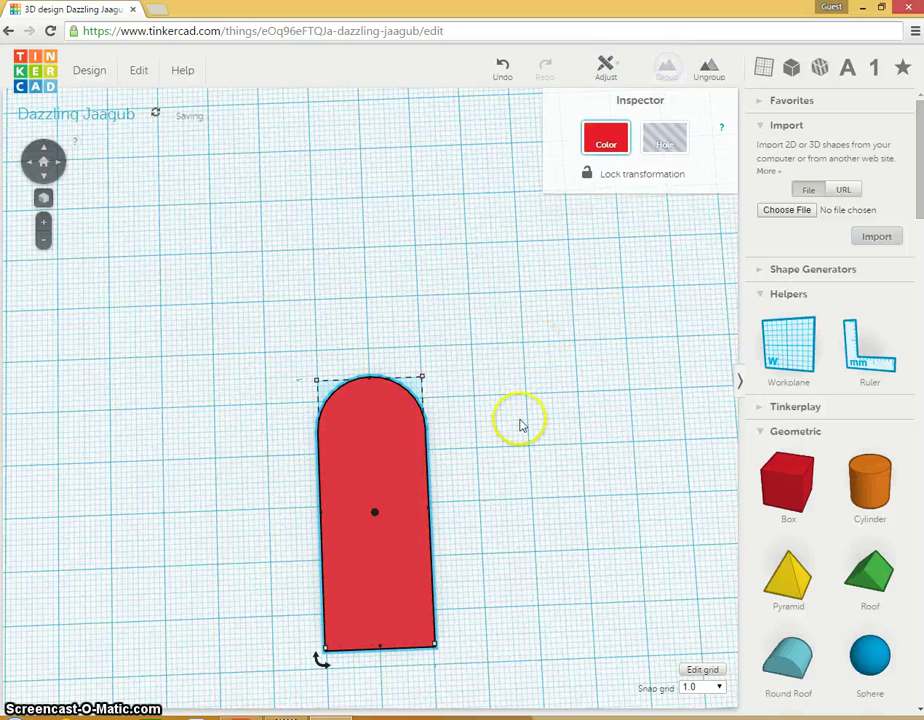
{"action": "left_click", "coordinate": [406, 566]}
{"action": "left_click_drag", "start_coordinate": [406, 566], "coordinate": [388, 522]}
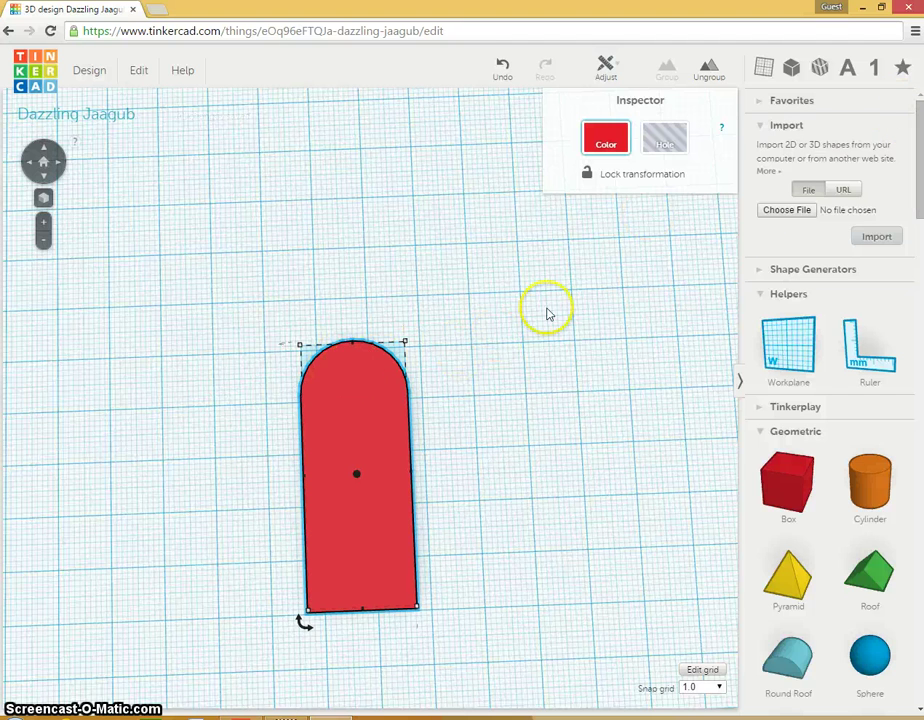
Step: Drop a Star from the Symbols shapes onto the workplane beside the red tag
{"action": "scroll", "coordinate": [909, 146], "scroll_direction": "down", "scroll_amount": 6}
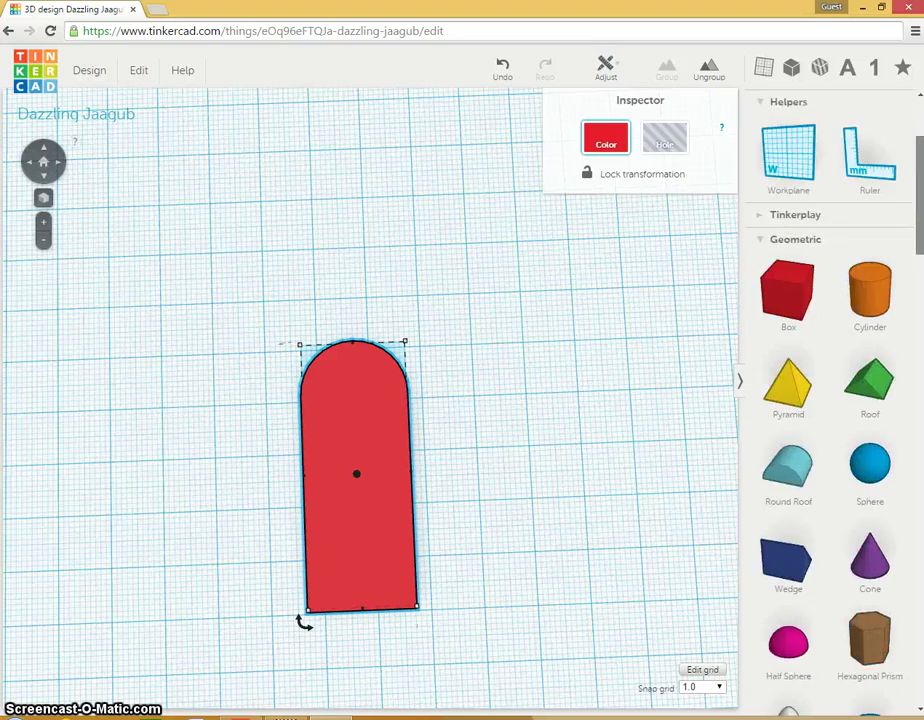
{"action": "scroll", "coordinate": [830, 400], "scroll_direction": "down", "scroll_amount": 10}
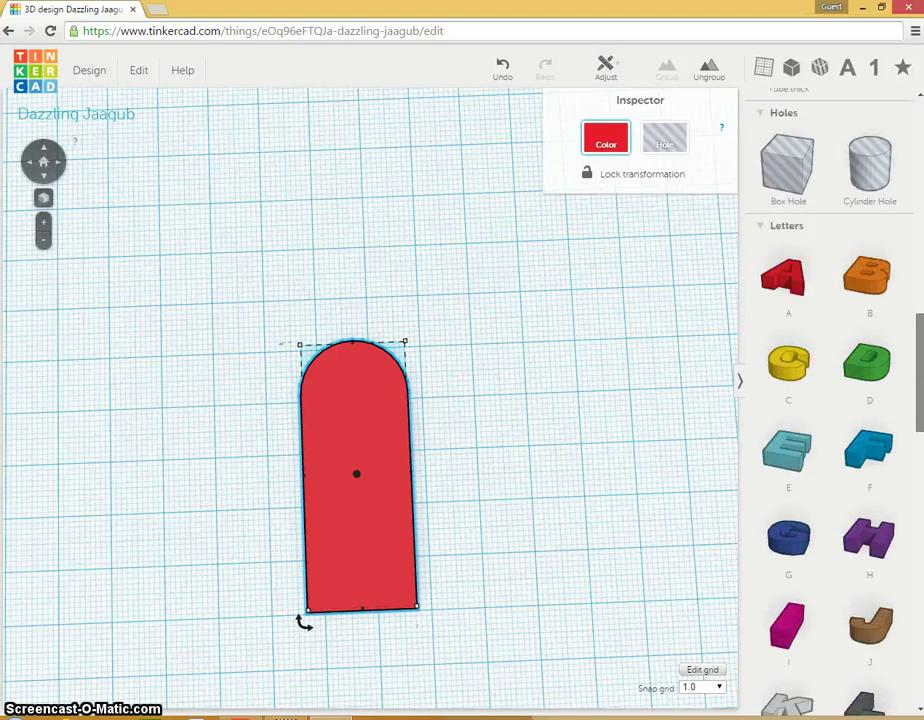
{"action": "scroll", "coordinate": [830, 400], "scroll_direction": "down", "scroll_amount": 2}
{"action": "scroll", "coordinate": [830, 400], "scroll_direction": "up", "scroll_amount": 4}
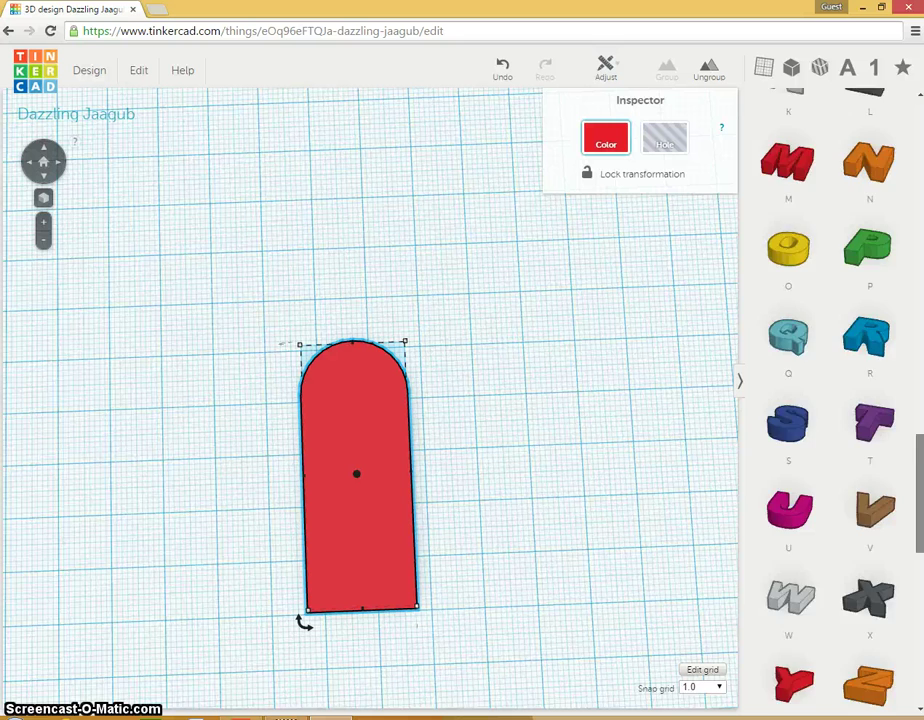
{"action": "scroll", "coordinate": [830, 400], "scroll_direction": "down", "scroll_amount": 4}
{"action": "scroll", "coordinate": [792, 433], "scroll_direction": "down", "scroll_amount": 3}
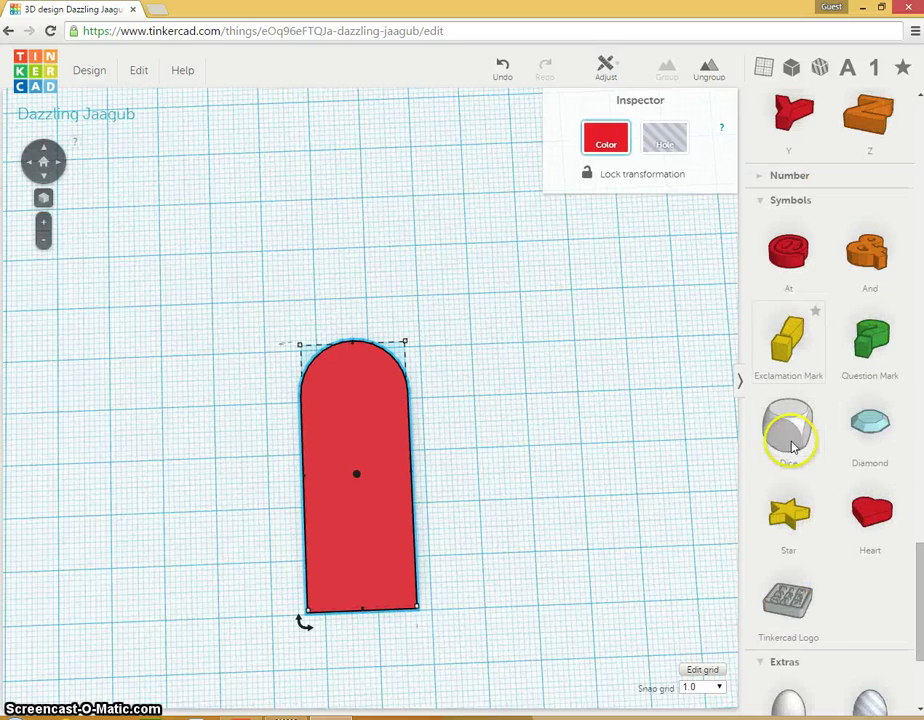
{"action": "left_click", "coordinate": [788, 515]}
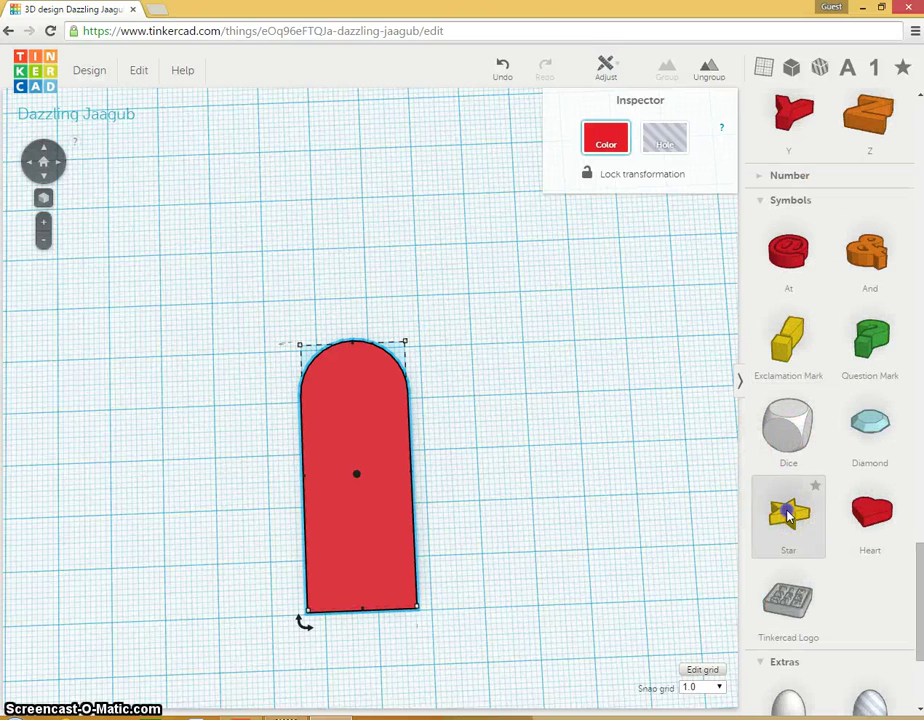
{"action": "left_click", "coordinate": [503, 372]}
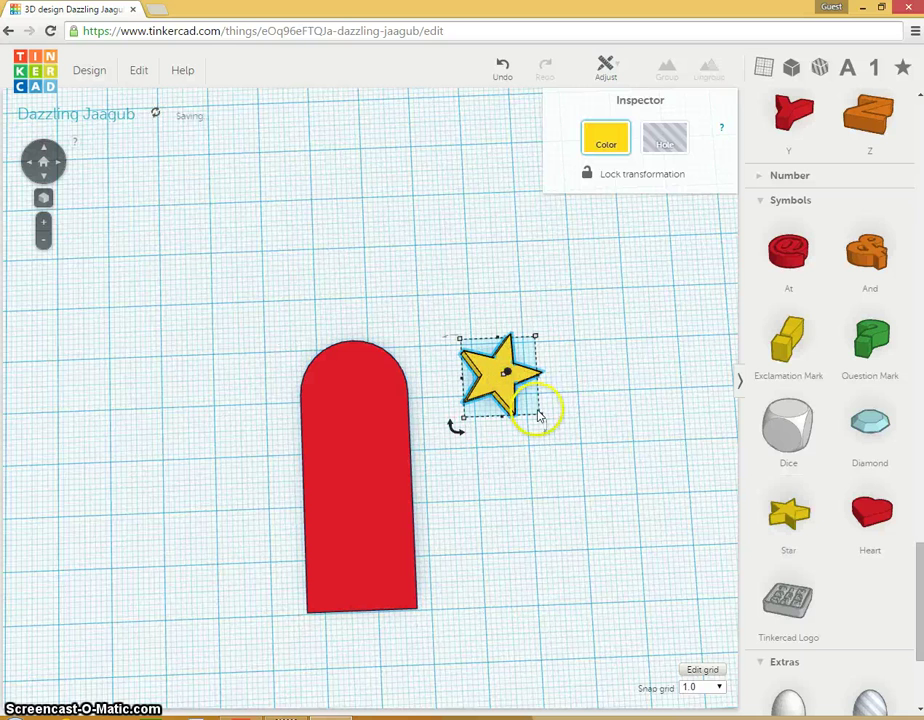
Step: Shrink the star and position it just beside the red tag
{"action": "left_click_drag", "start_coordinate": [539, 415], "coordinate": [517, 390]}
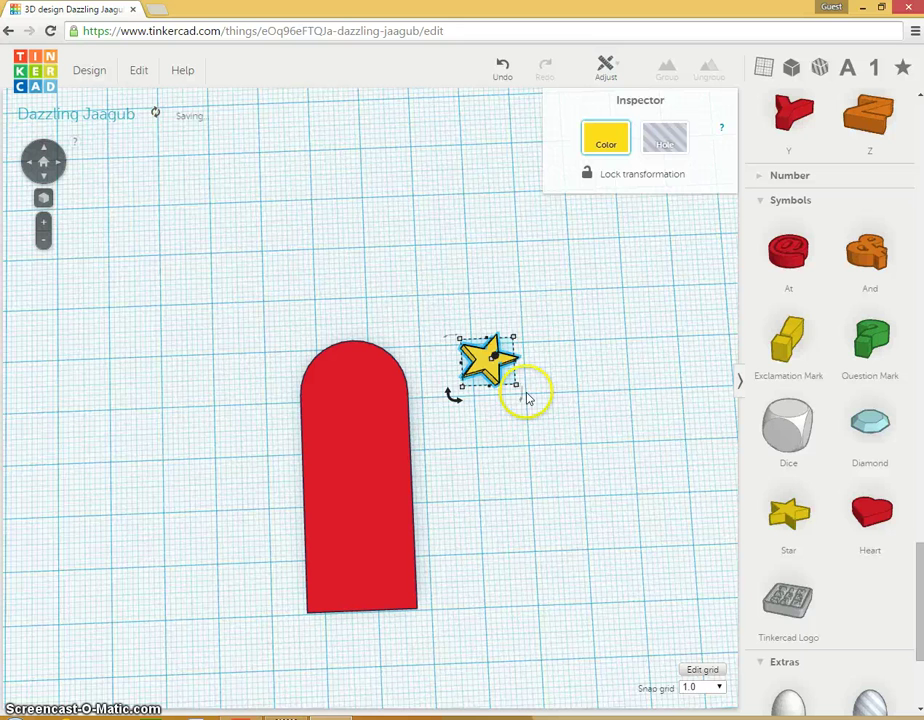
{"action": "mouse_move", "coordinate": [458, 399]}
{"action": "left_click_drag", "start_coordinate": [460, 402], "coordinate": [349, 396]}
{"action": "left_click", "coordinate": [275, 461]}
{"action": "right_click_drag", "start_coordinate": [275, 461], "coordinate": [346, 246]}
{"action": "left_click_drag", "start_coordinate": [351, 394], "coordinate": [198, 415]}
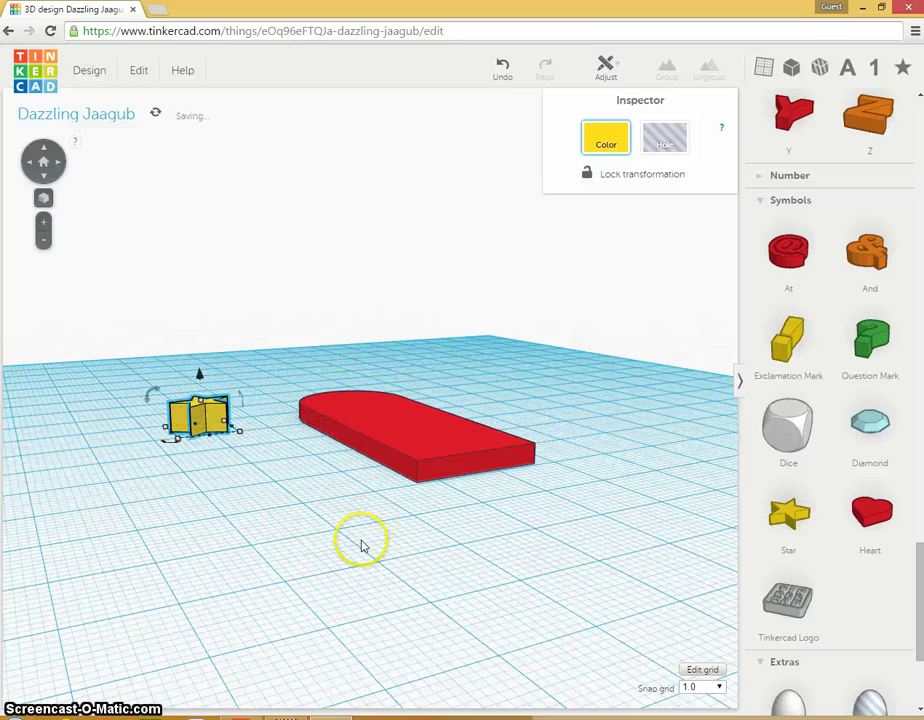
Step: Move the star about 14 mm left and sink it to -5 mm elevation
{"action": "left_click", "coordinate": [361, 547]}
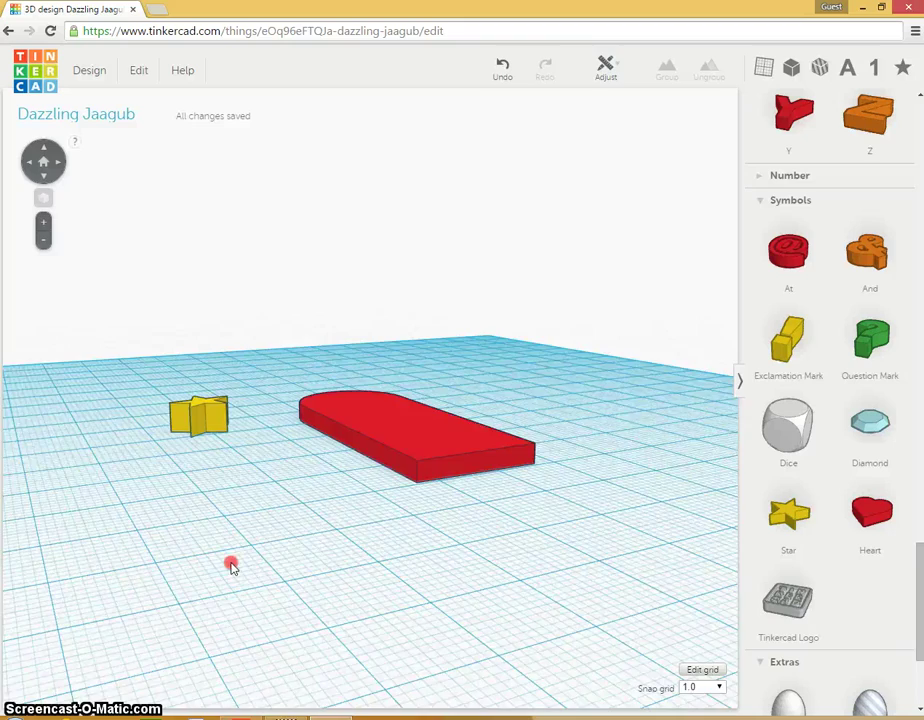
{"action": "right_click_drag", "start_coordinate": [231, 566], "coordinate": [402, 551]}
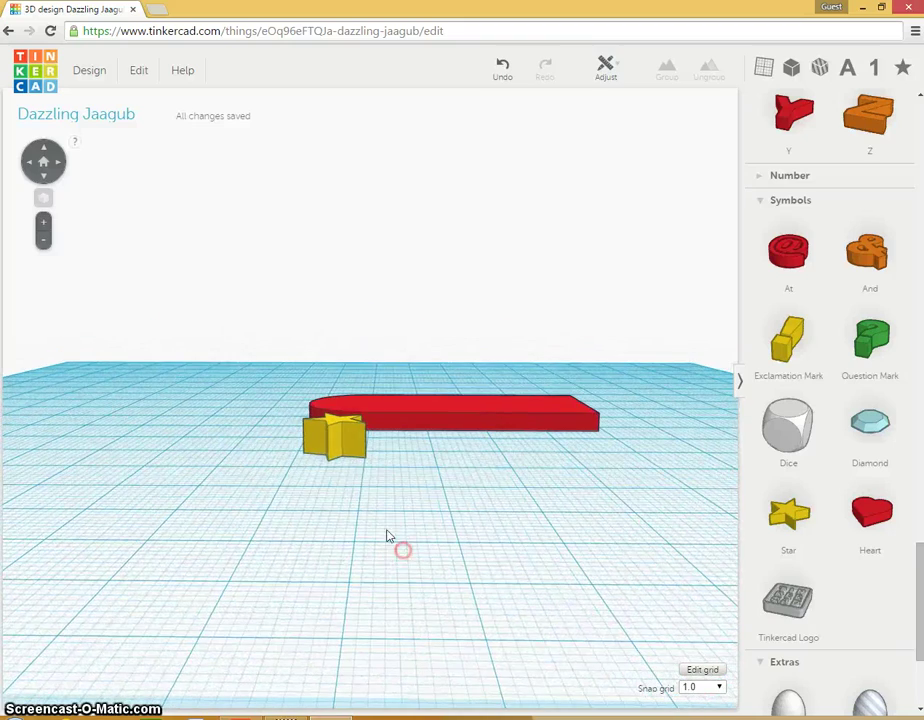
{"action": "left_click", "coordinate": [339, 432]}
{"action": "right_click_drag", "start_coordinate": [336, 497], "coordinate": [345, 538]}
{"action": "left_click", "coordinate": [361, 457]}
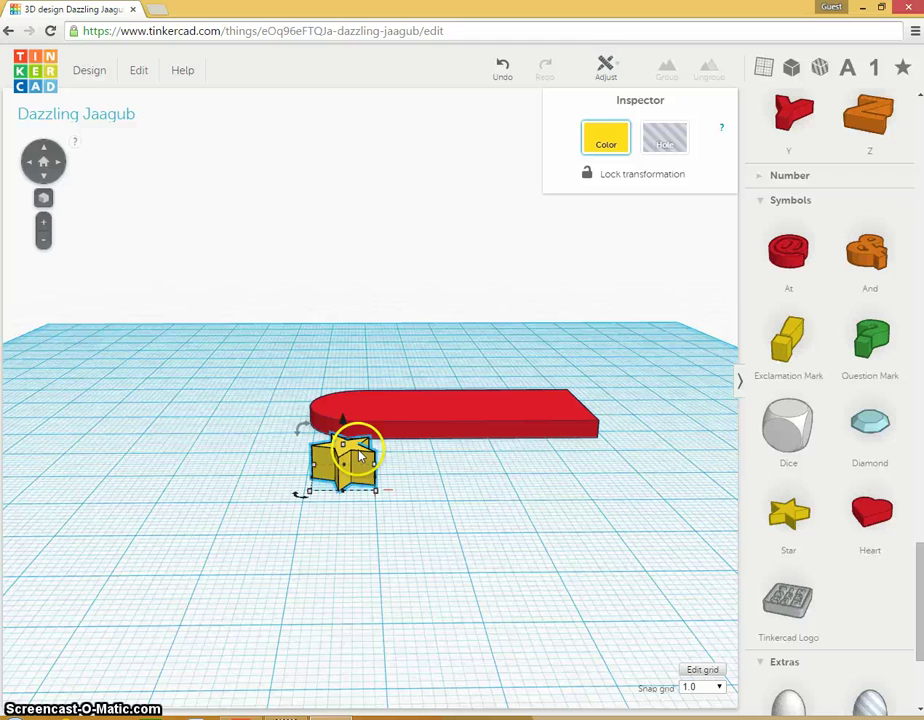
{"action": "left_click_drag", "start_coordinate": [350, 452], "coordinate": [234, 418]}
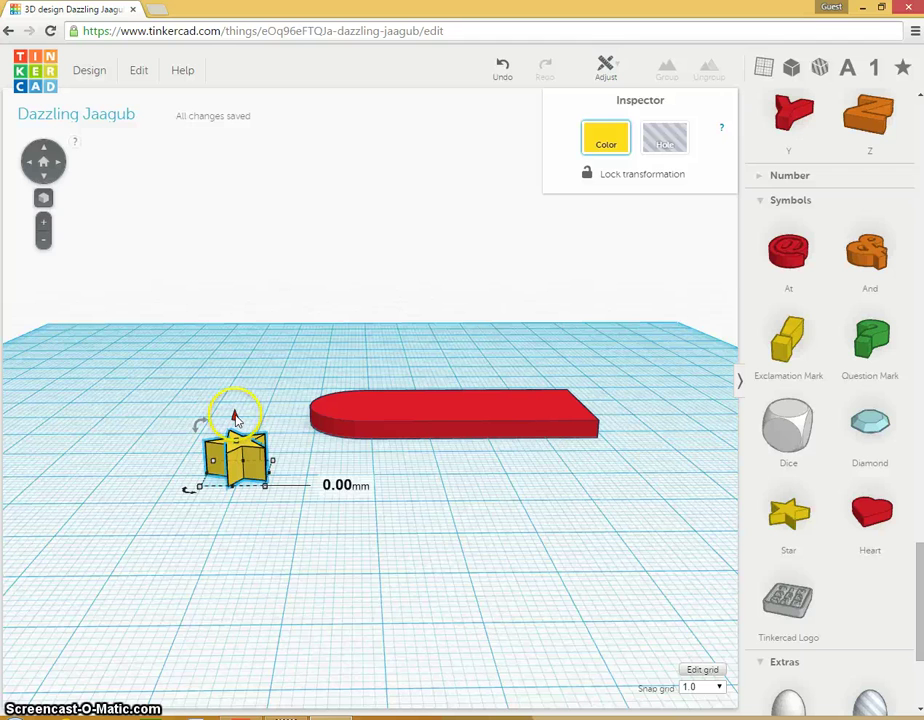
{"action": "left_click_drag", "start_coordinate": [234, 418], "coordinate": [236, 443]}
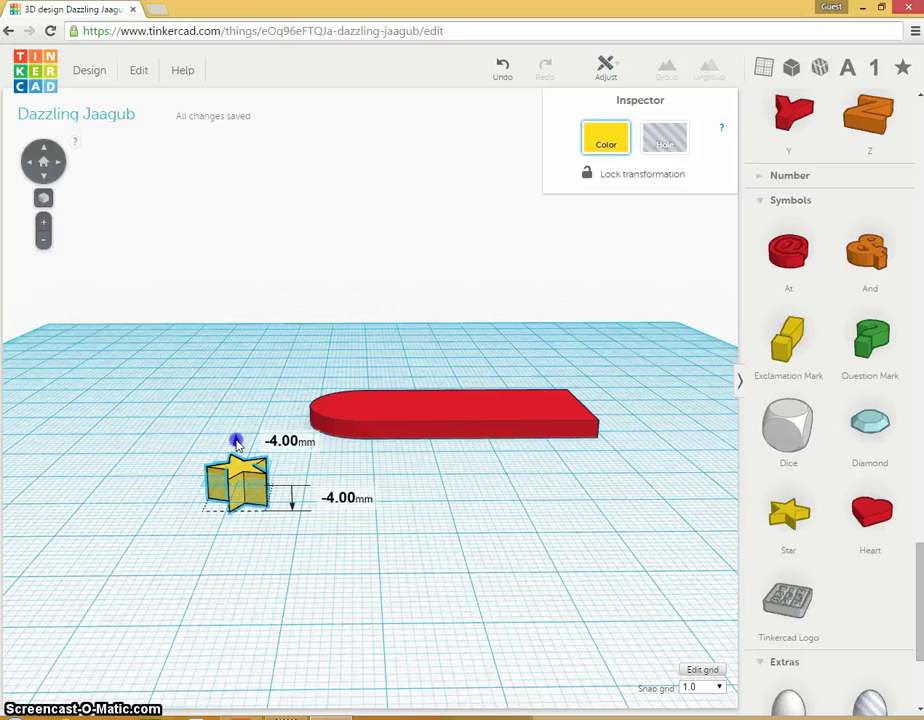
{"action": "left_click_drag", "start_coordinate": [241, 444], "coordinate": [268, 437]}
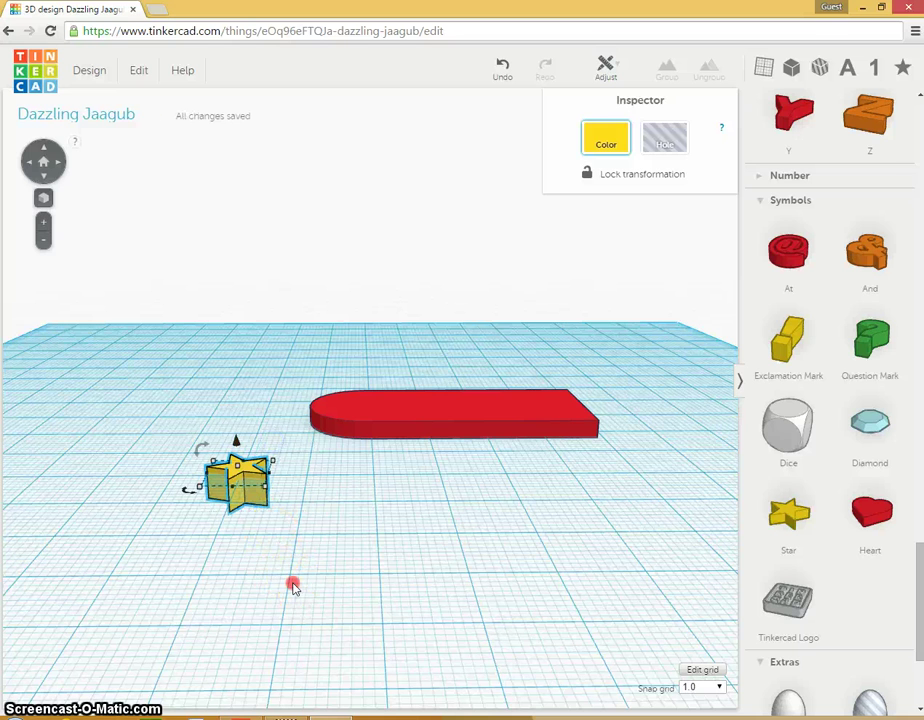
Step: Raise the star back to the workplane, flatten it to 3 mm, and set it on the tag's rounded end
{"action": "right_click_drag", "start_coordinate": [293, 584], "coordinate": [297, 559]}
{"action": "left_click", "coordinate": [250, 455]}
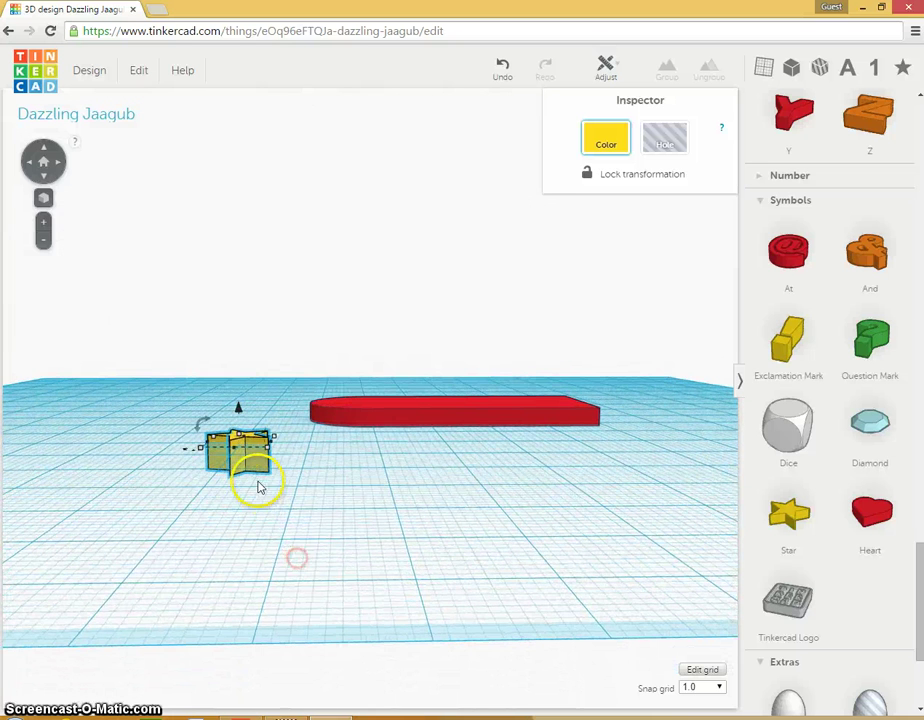
{"action": "mouse_move", "coordinate": [238, 409]}
{"action": "left_click_drag", "start_coordinate": [238, 405], "coordinate": [243, 378]}
{"action": "left_click", "coordinate": [246, 406]}
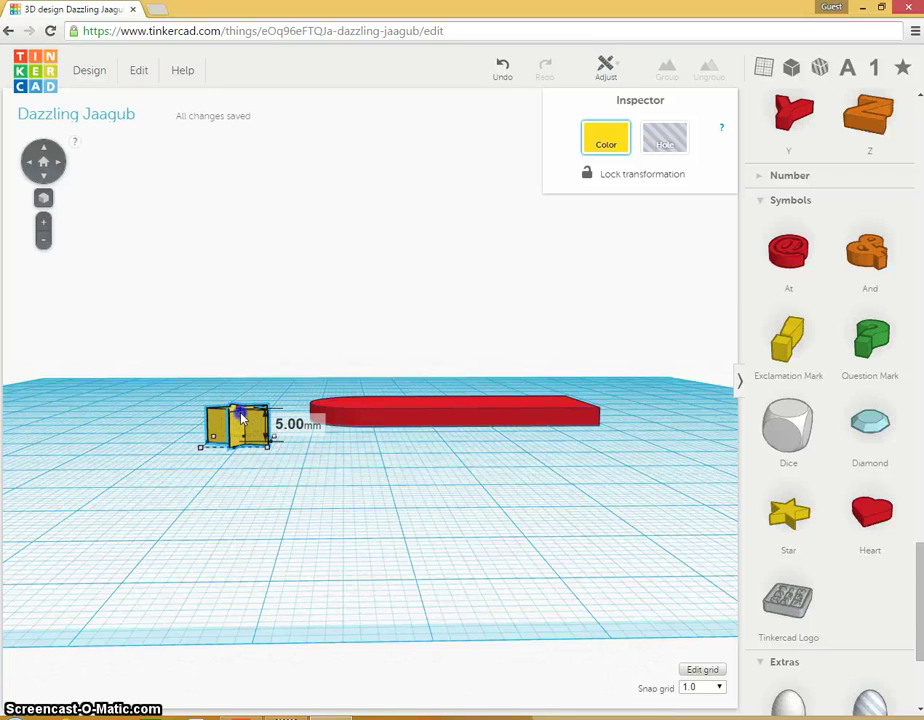
{"action": "left_click_drag", "start_coordinate": [241, 416], "coordinate": [244, 428]}
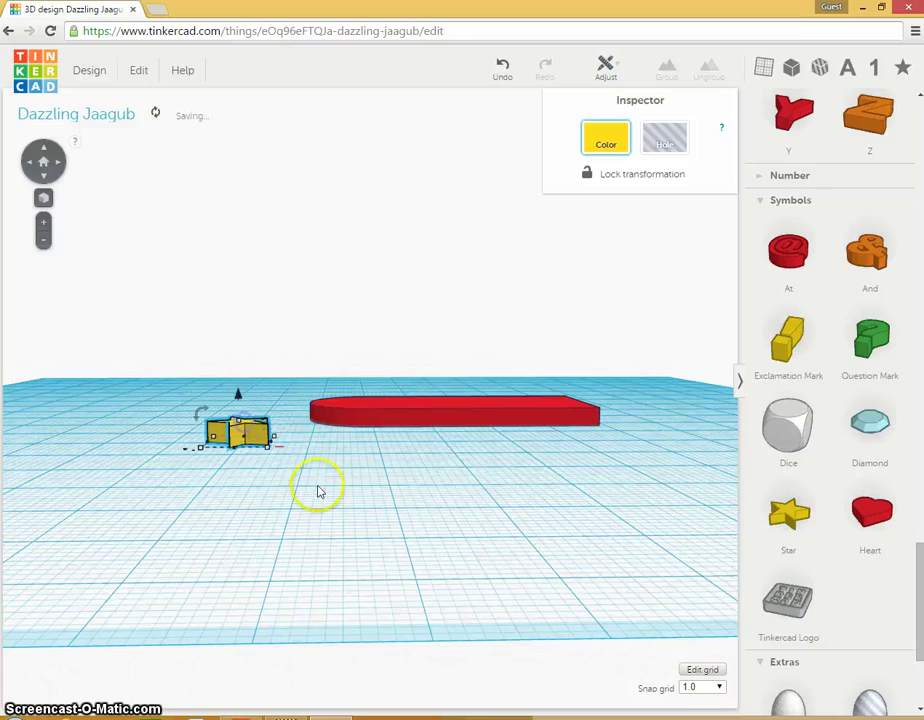
{"action": "right_click_drag", "start_coordinate": [320, 489], "coordinate": [225, 607]}
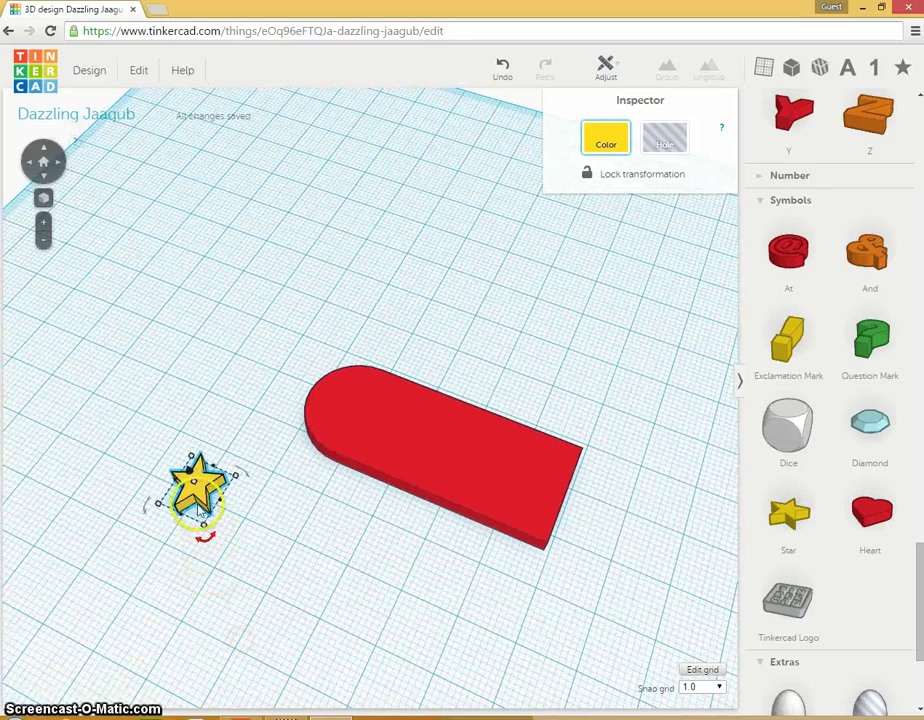
{"action": "left_click_drag", "start_coordinate": [217, 492], "coordinate": [349, 422]}
Step: Rotate the yellow star to a new angle and centre it within the tag's rounded end
{"action": "right_click_drag", "start_coordinate": [575, 596], "coordinate": [394, 680]}
{"action": "left_click", "coordinate": [309, 459]}
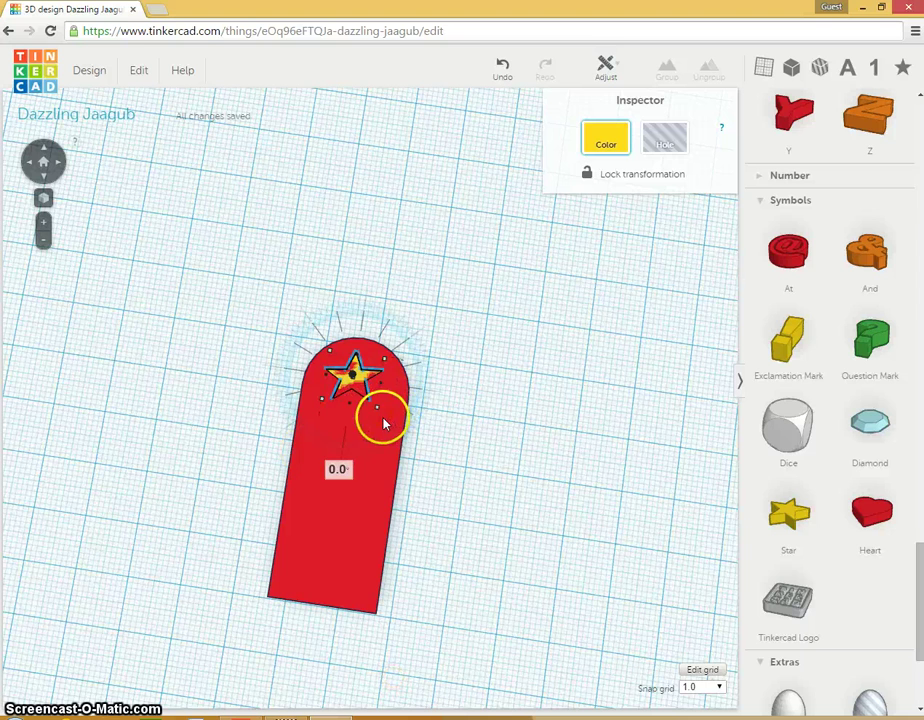
{"action": "key", "text": "ctrl+a"}
{"action": "key", "text": "ctrl+g"}
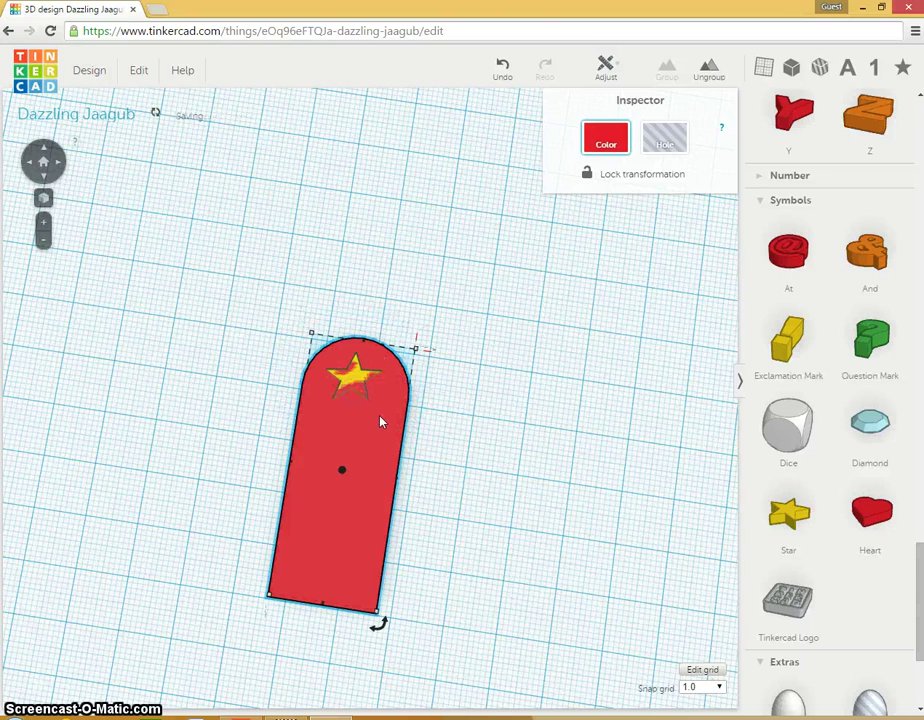
{"action": "left_click", "coordinate": [348, 383]}
{"action": "left_click_drag", "start_coordinate": [386, 414], "coordinate": [388, 420]}
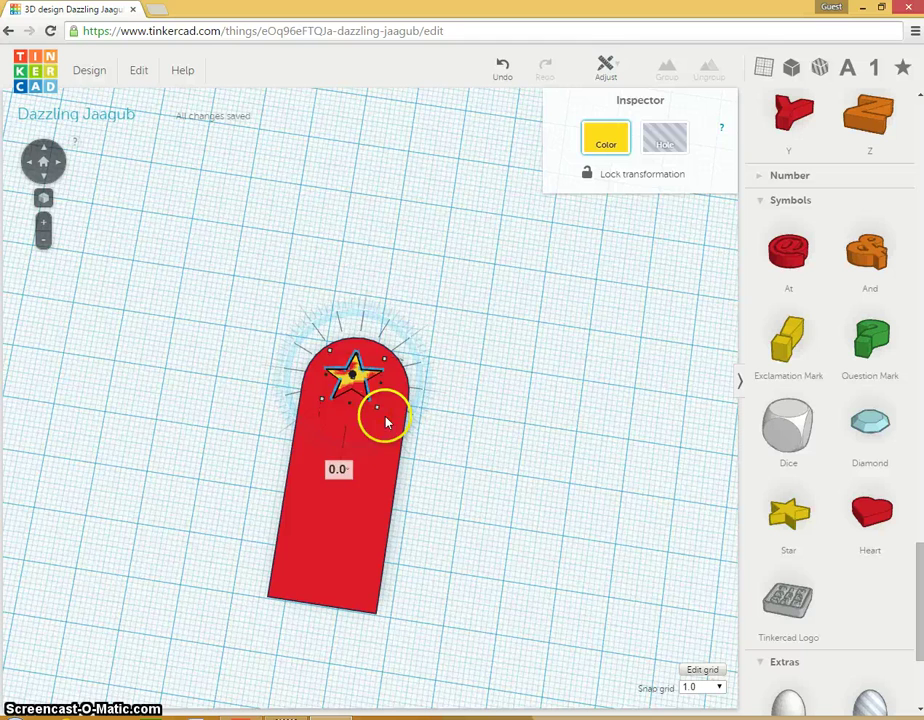
{"action": "left_click_drag", "start_coordinate": [356, 378], "coordinate": [320, 332]}
{"action": "left_click_drag", "start_coordinate": [340, 289], "coordinate": [356, 382]}
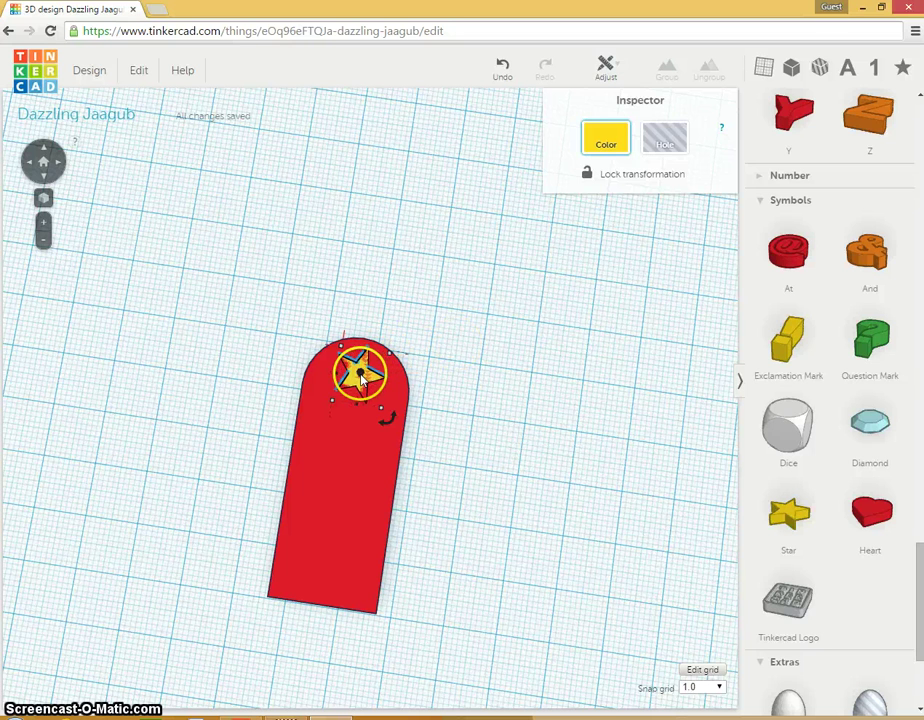
Step: Make the star a Hole and group it with the red tag to cut a star-shaped opening
{"action": "left_click", "coordinate": [657, 145]}
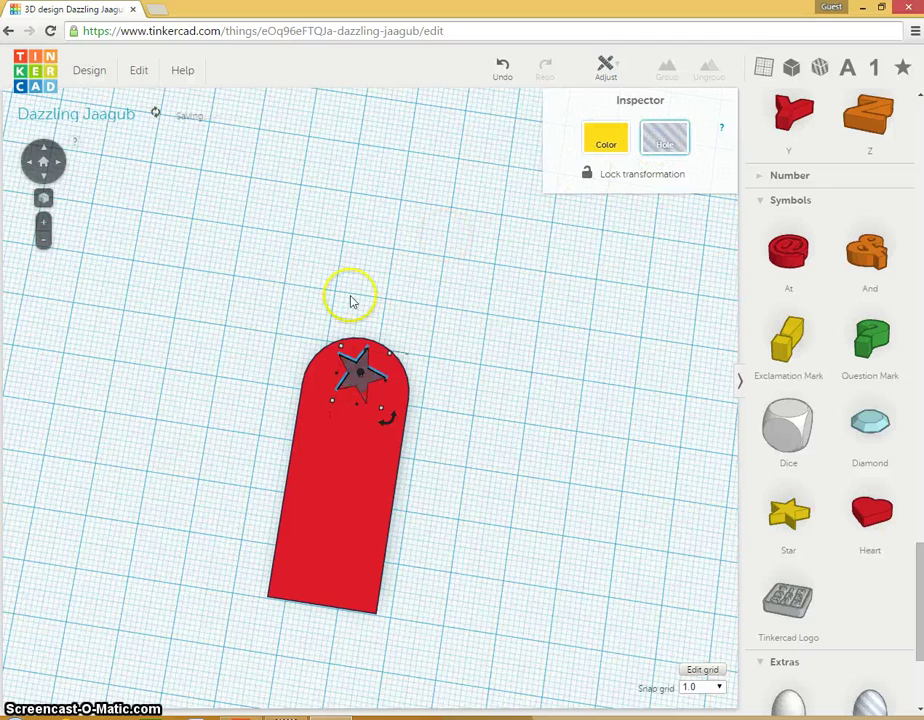
{"action": "left_click", "coordinate": [263, 305]}
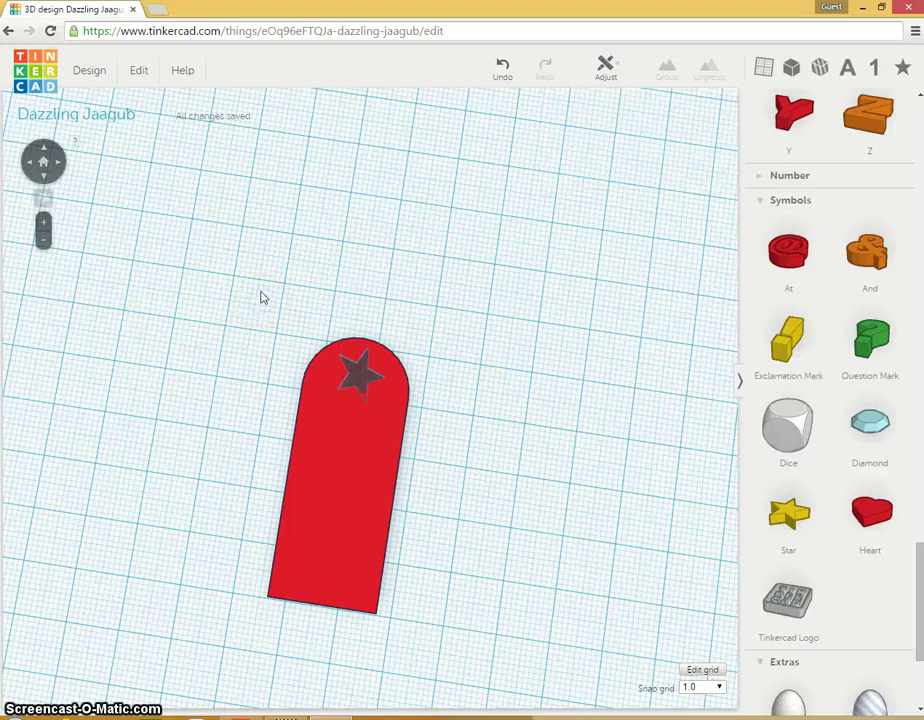
{"action": "left_click_drag", "start_coordinate": [267, 517], "coordinate": [420, 677]}
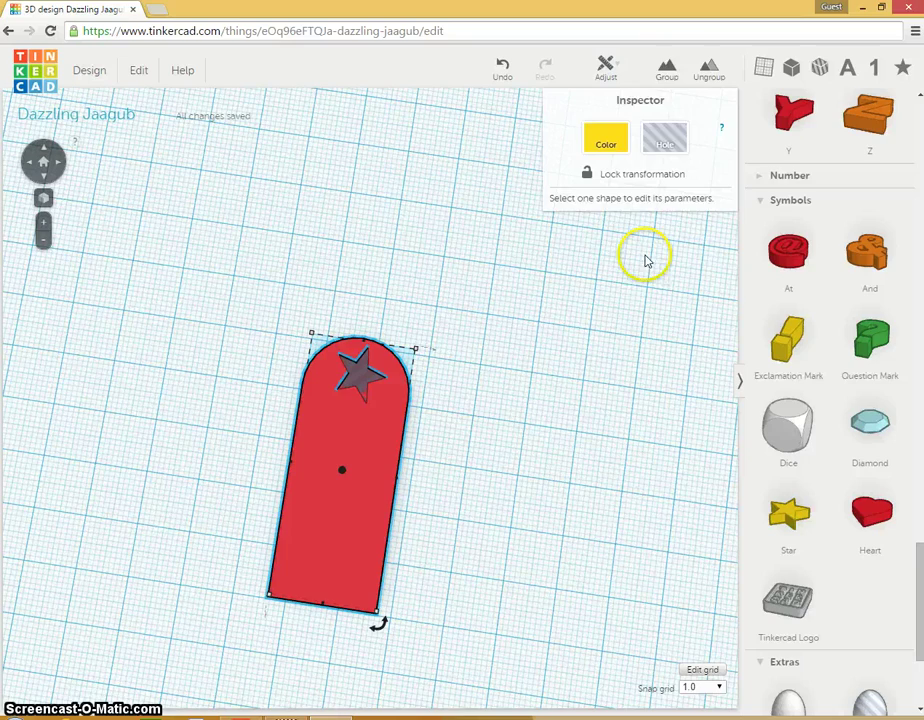
{"action": "left_click", "coordinate": [663, 70]}
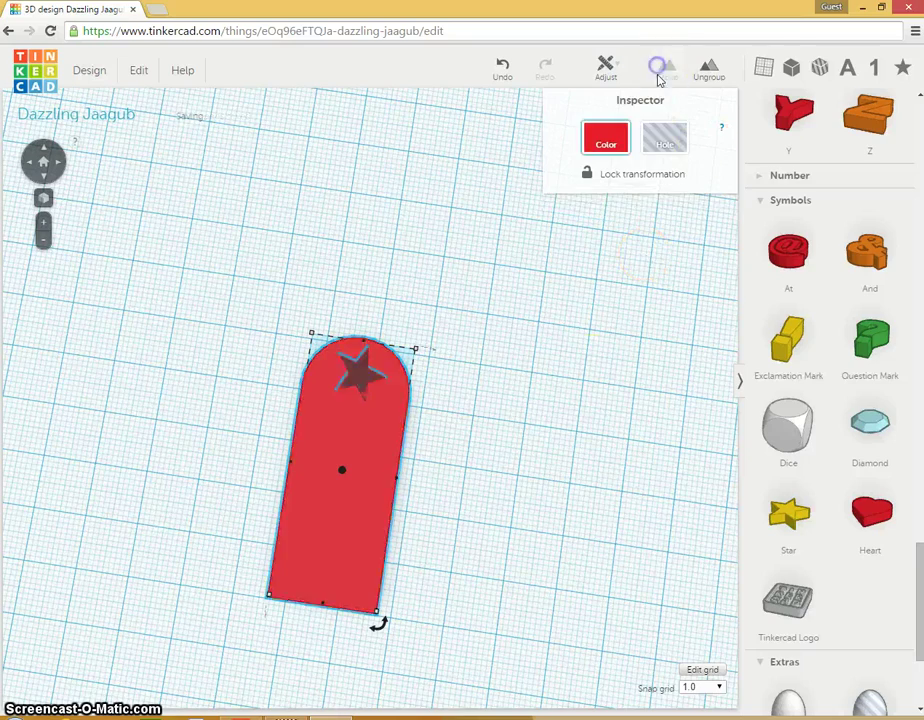
{"action": "left_click", "coordinate": [553, 439]}
{"action": "right_click_drag", "start_coordinate": [497, 489], "coordinate": [487, 532]}
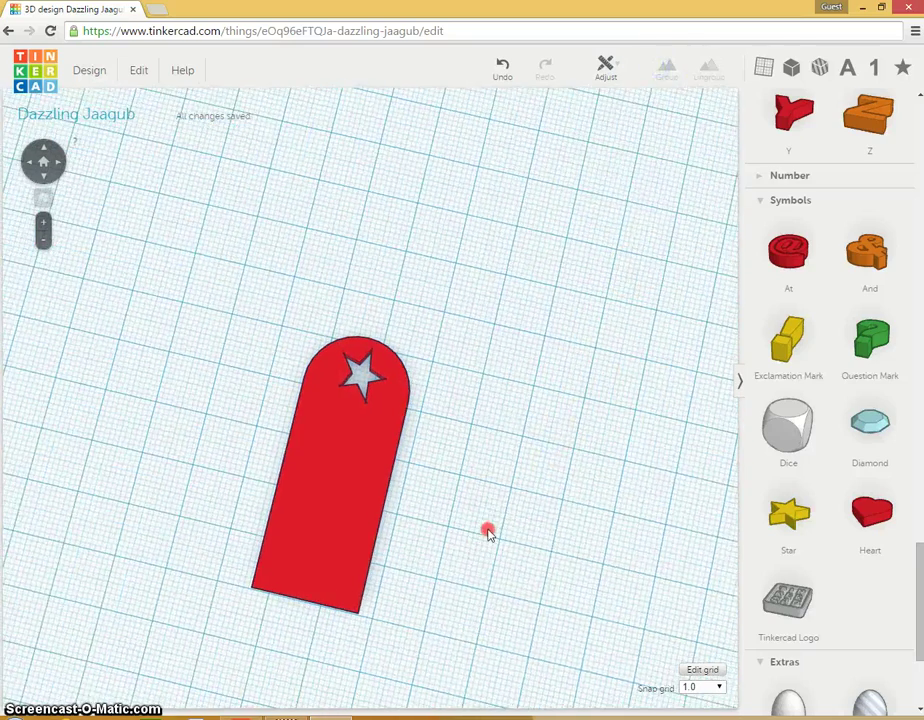
{"action": "right_click_drag", "start_coordinate": [245, 425], "coordinate": [540, 670]}
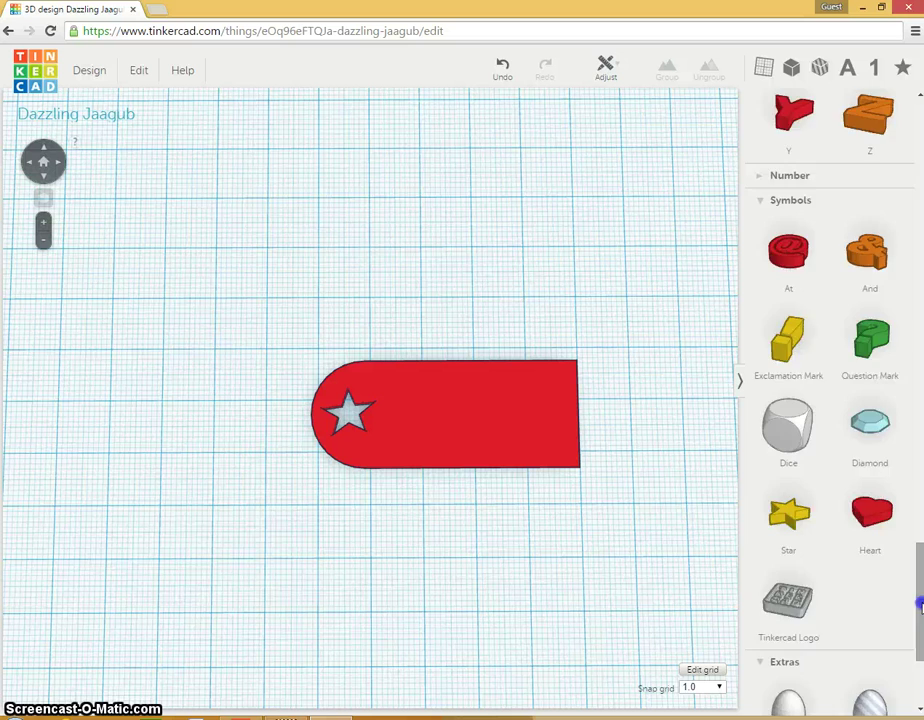
Step: Add a red box sized 30 × 16 mm and 2 mm tall over the tag's straight section
{"action": "left_click_drag", "start_coordinate": [919, 604], "coordinate": [919, 184]}
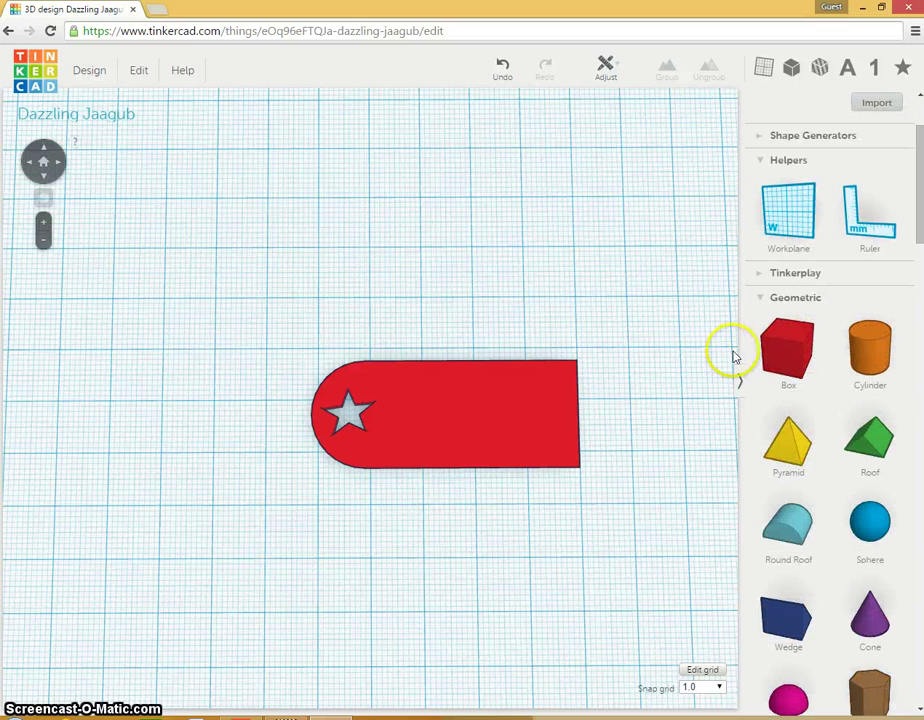
{"action": "left_click_drag", "start_coordinate": [802, 351], "coordinate": [500, 286]}
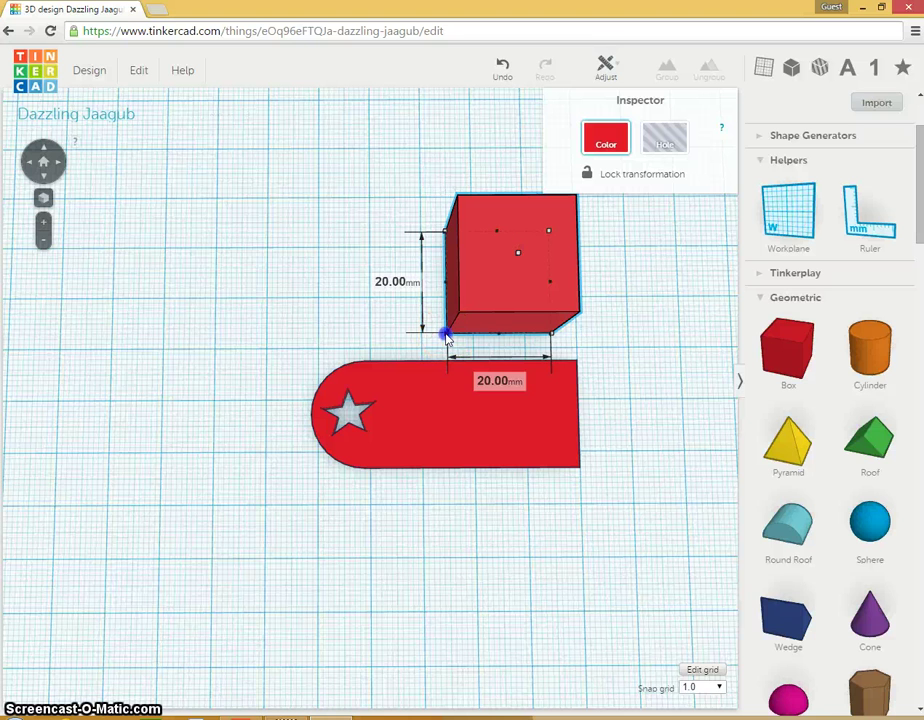
{"action": "left_click_drag", "start_coordinate": [447, 338], "coordinate": [448, 316]}
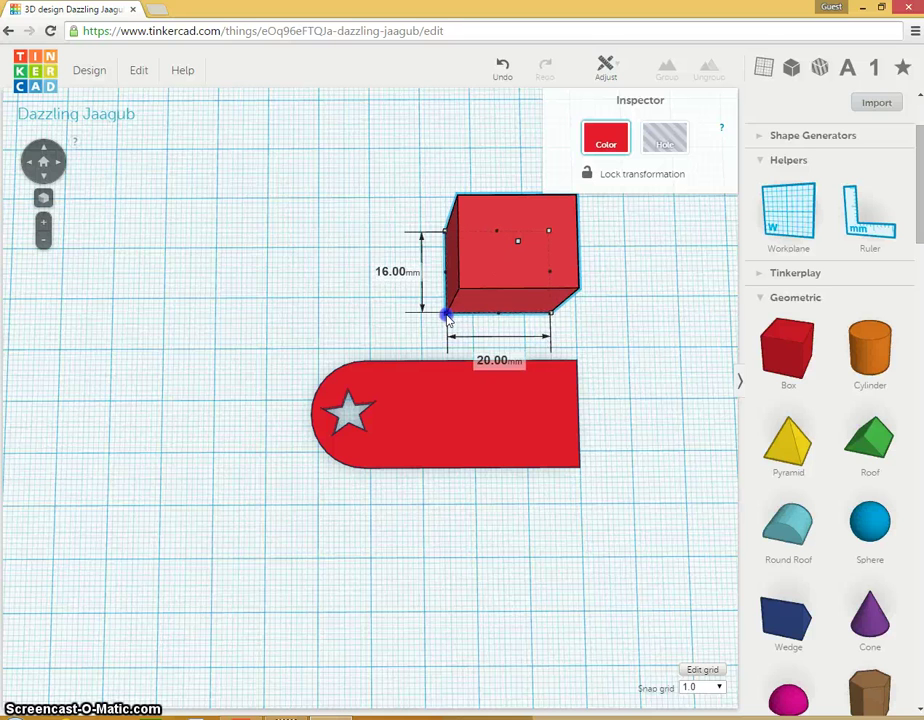
{"action": "left_click_drag", "start_coordinate": [503, 241], "coordinate": [505, 278]}
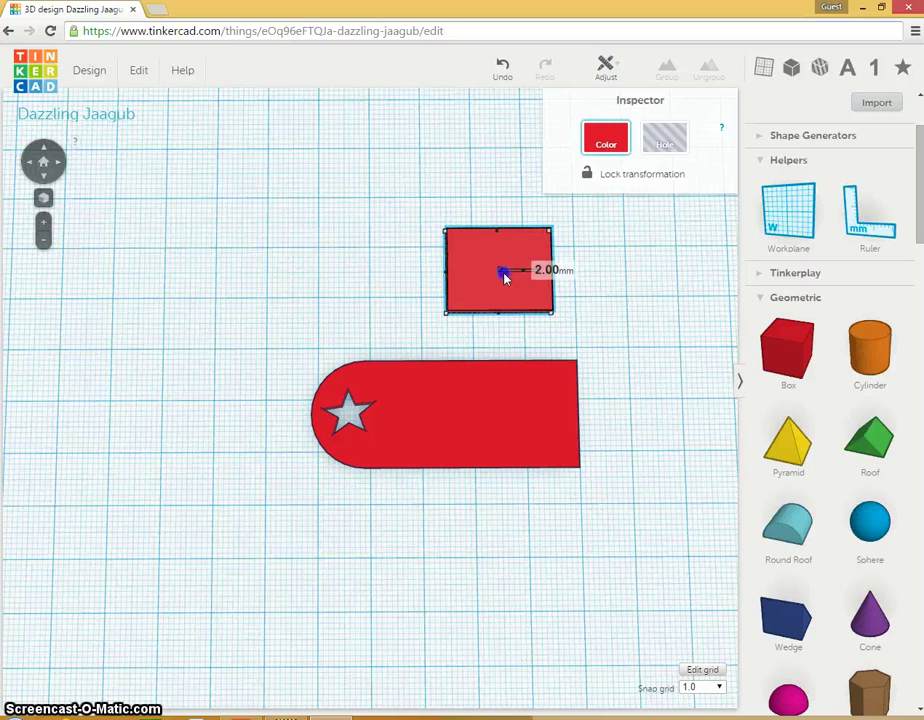
{"action": "left_click_drag", "start_coordinate": [505, 278], "coordinate": [491, 274]}
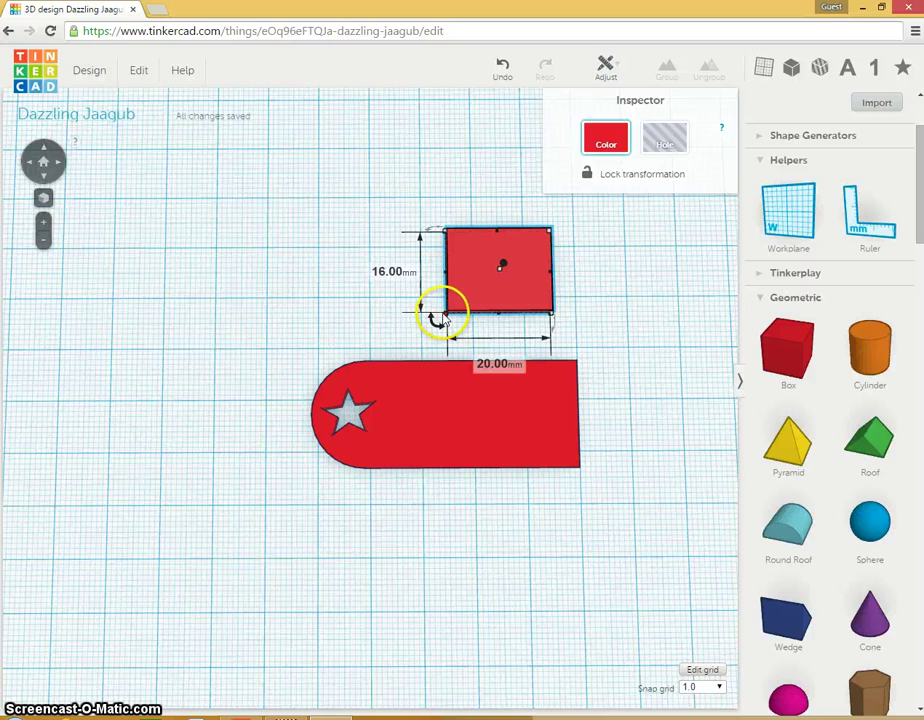
{"action": "left_click_drag", "start_coordinate": [429, 318], "coordinate": [393, 318]}
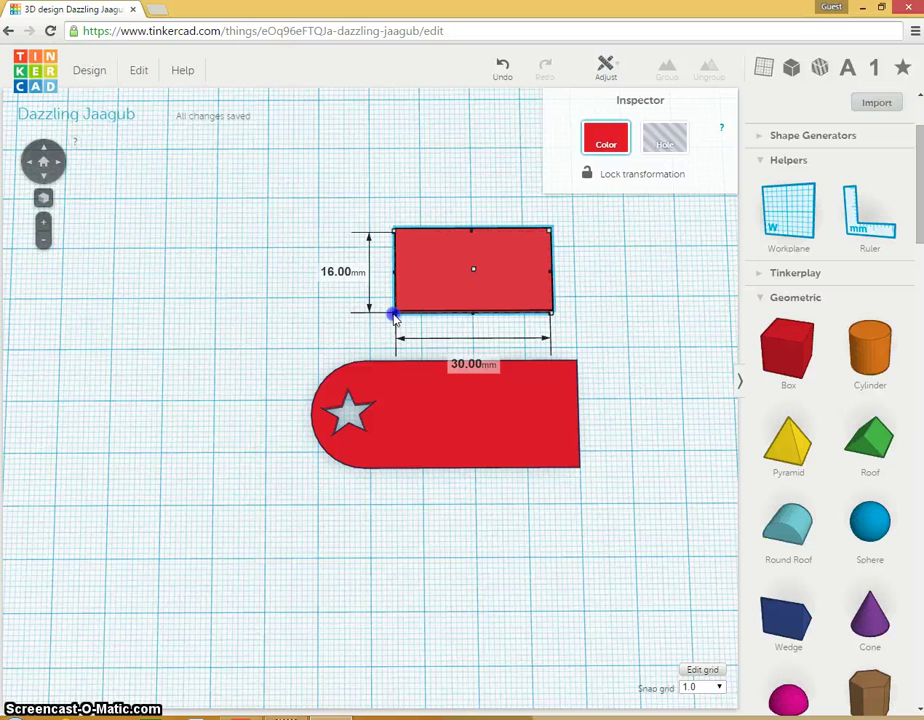
{"action": "left_click_drag", "start_coordinate": [476, 289], "coordinate": [488, 438]}
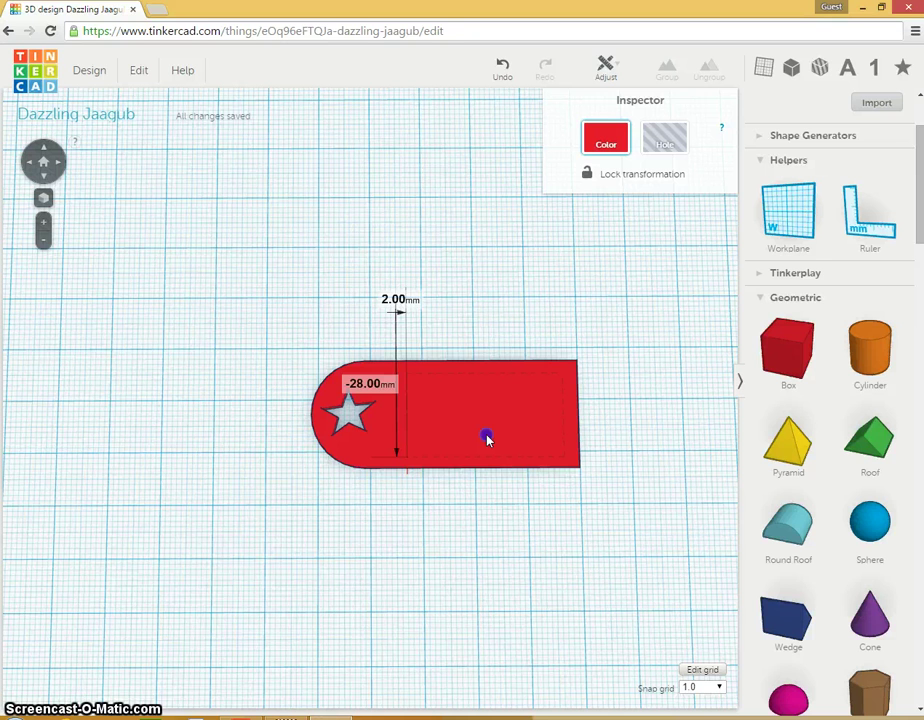
Step: Lift the thin red box 1 mm so it sits above the tag's straight section
{"action": "left_click_drag", "start_coordinate": [488, 438], "coordinate": [488, 438]}
{"action": "left_click", "coordinate": [527, 552]}
{"action": "right_click_drag", "start_coordinate": [530, 491], "coordinate": [508, 377]}
{"action": "left_click", "coordinate": [535, 409]}
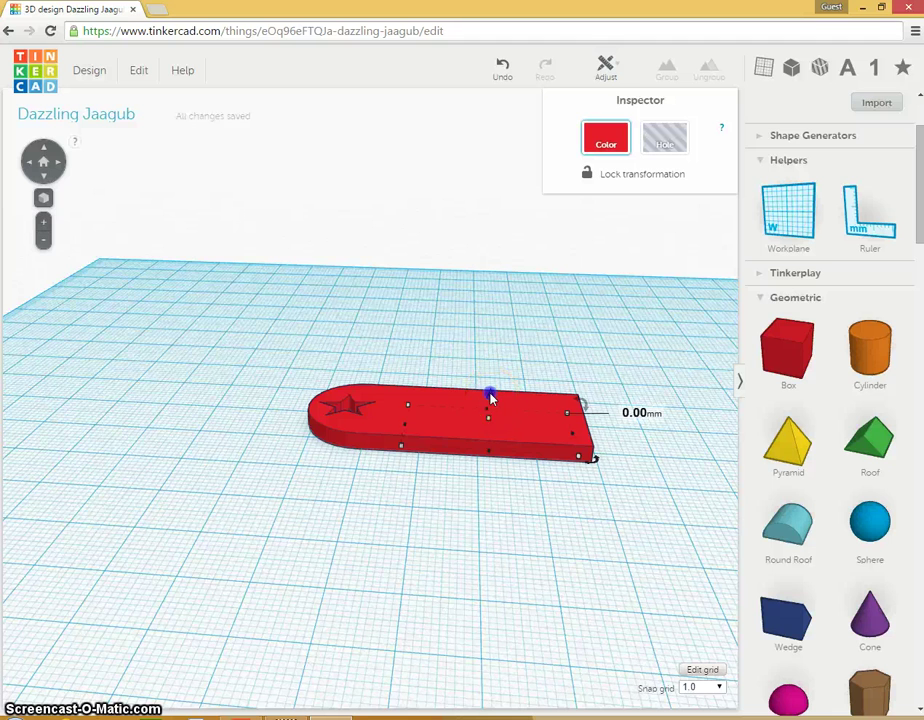
{"action": "left_click_drag", "start_coordinate": [490, 393], "coordinate": [491, 392]}
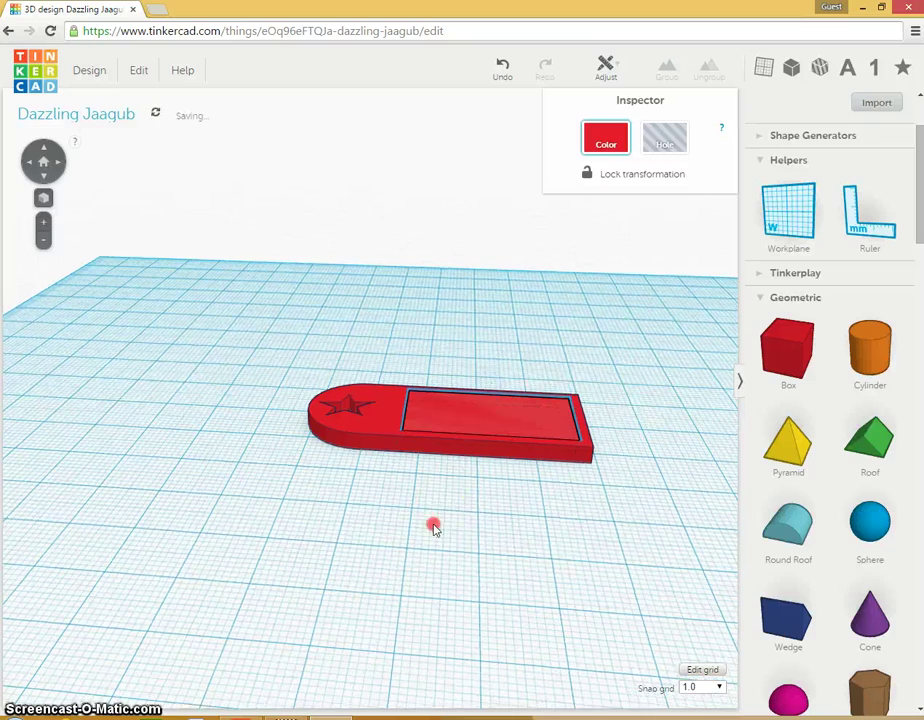
{"action": "right_click_drag", "start_coordinate": [433, 526], "coordinate": [393, 467]}
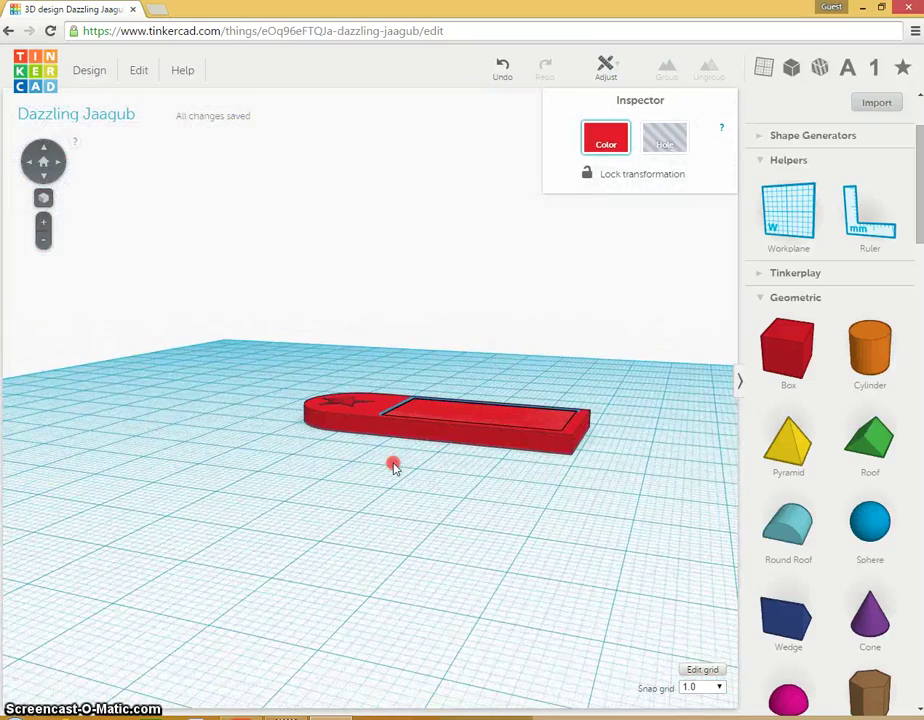
Step: Turn the box into a Hole and group it with the tag, leaving a recessed rectangular pocket
{"action": "left_click", "coordinate": [660, 141]}
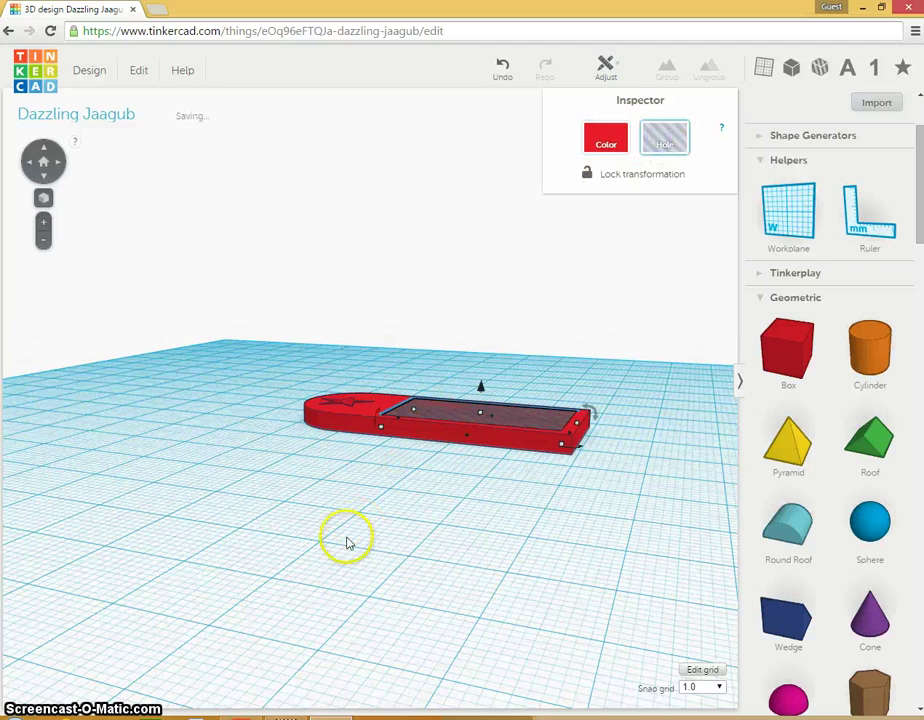
{"action": "left_click_drag", "start_coordinate": [342, 505], "coordinate": [352, 668]}
{"action": "right_click_drag", "start_coordinate": [418, 537], "coordinate": [397, 548]}
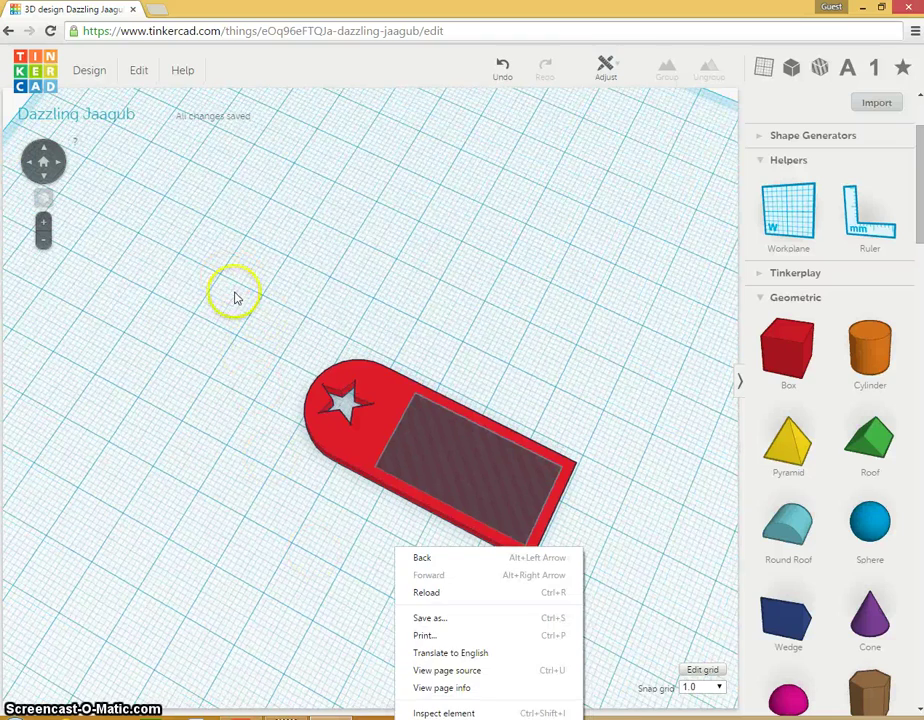
{"action": "left_click_drag", "start_coordinate": [234, 295], "coordinate": [634, 614]}
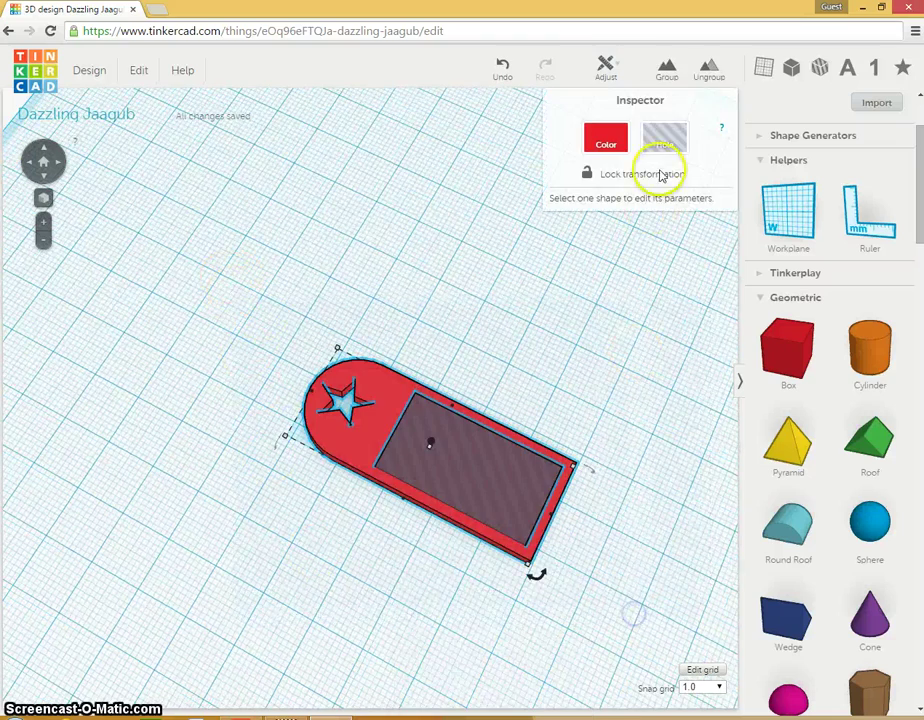
{"action": "left_click", "coordinate": [674, 78]}
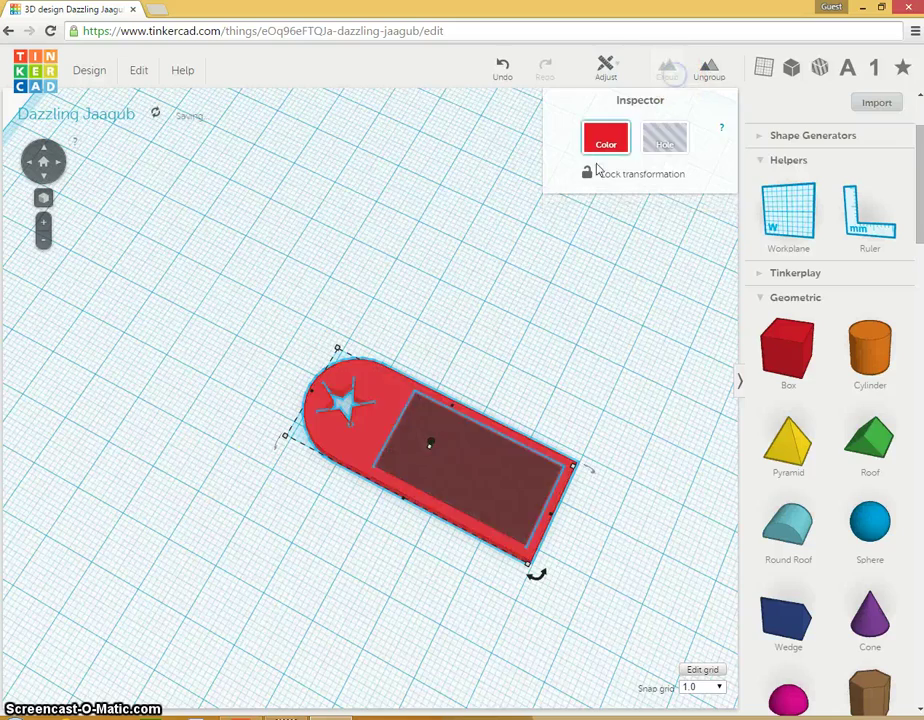
{"action": "left_click", "coordinate": [246, 628]}
{"action": "left_click_drag", "start_coordinate": [246, 628], "coordinate": [390, 534]}
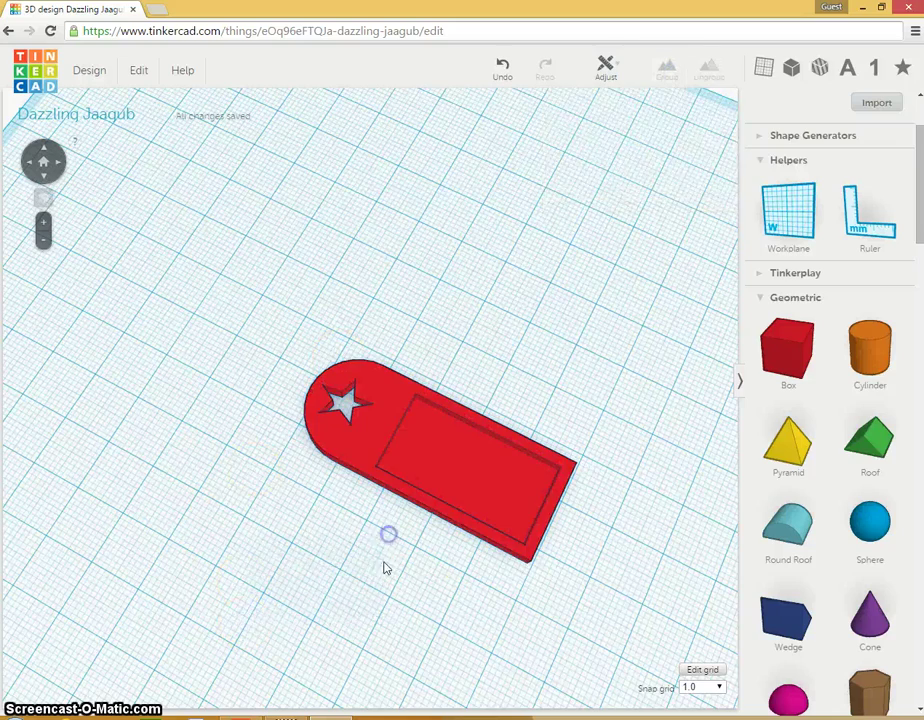
Step: Expand the Shape Generators section of the shape panel to reveal the Text generator
{"action": "right_click_drag", "start_coordinate": [420, 555], "coordinate": [458, 437]}
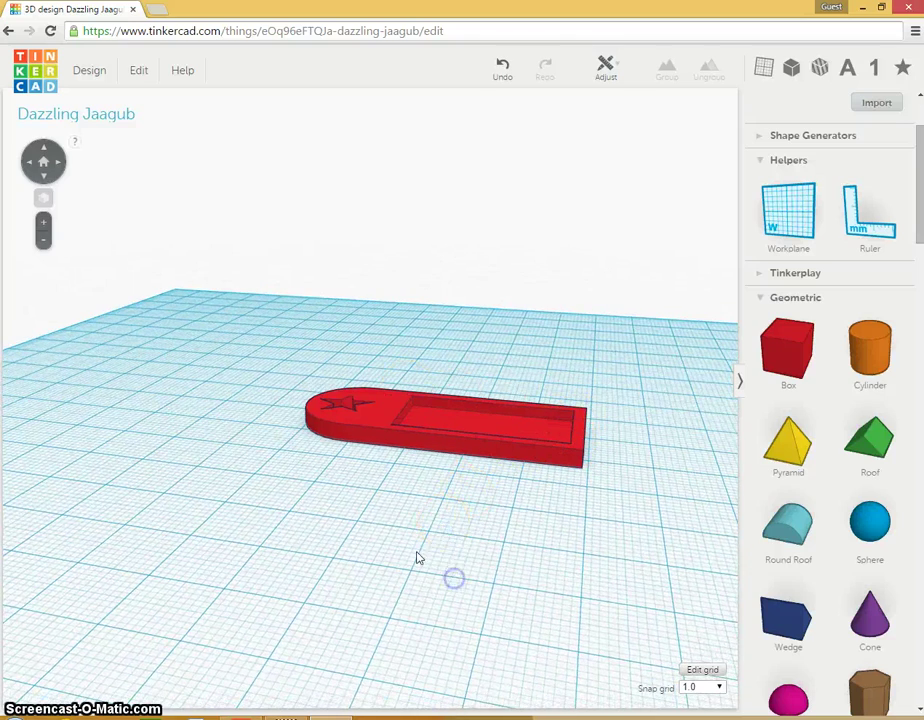
{"action": "right_click_drag", "start_coordinate": [418, 558], "coordinate": [367, 682]}
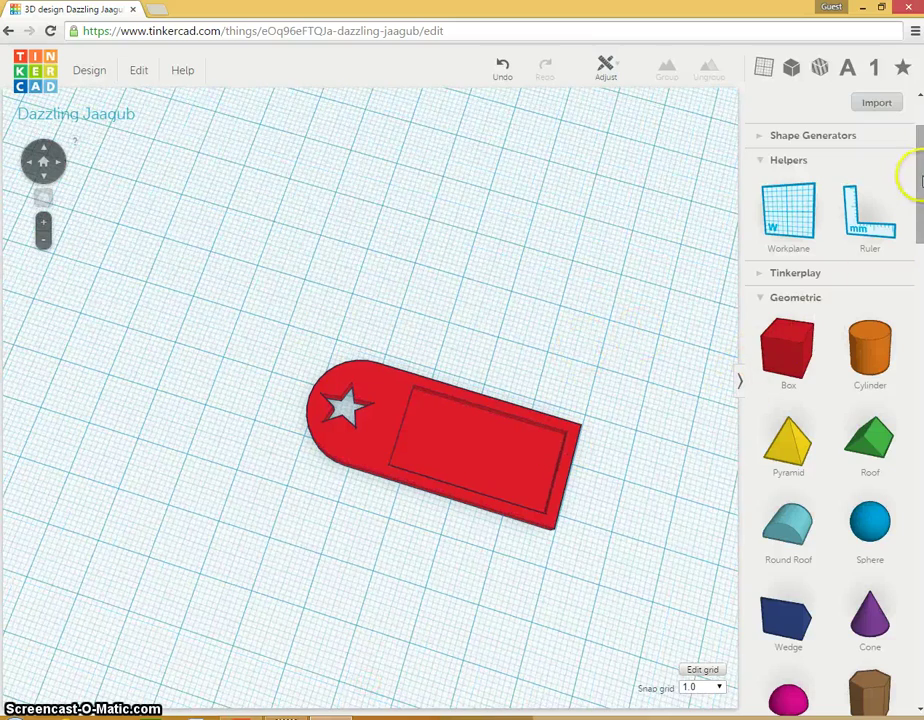
{"action": "scroll", "coordinate": [921, 180], "scroll_direction": "down", "scroll_amount": 4}
{"action": "scroll", "coordinate": [921, 180], "scroll_direction": "up", "scroll_amount": 6}
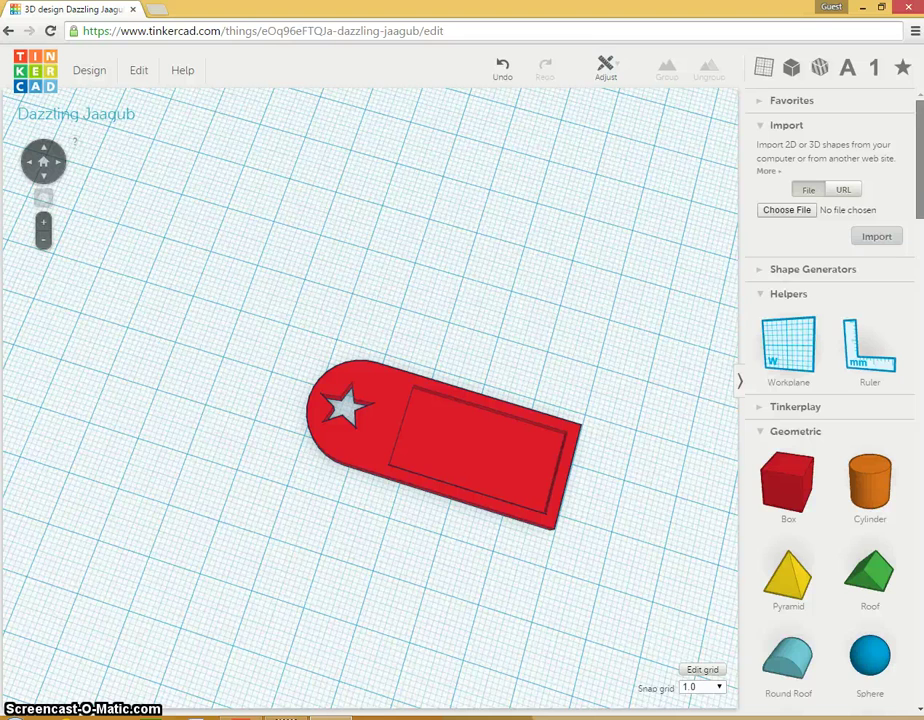
{"action": "scroll", "coordinate": [921, 180], "scroll_direction": "down", "scroll_amount": 1}
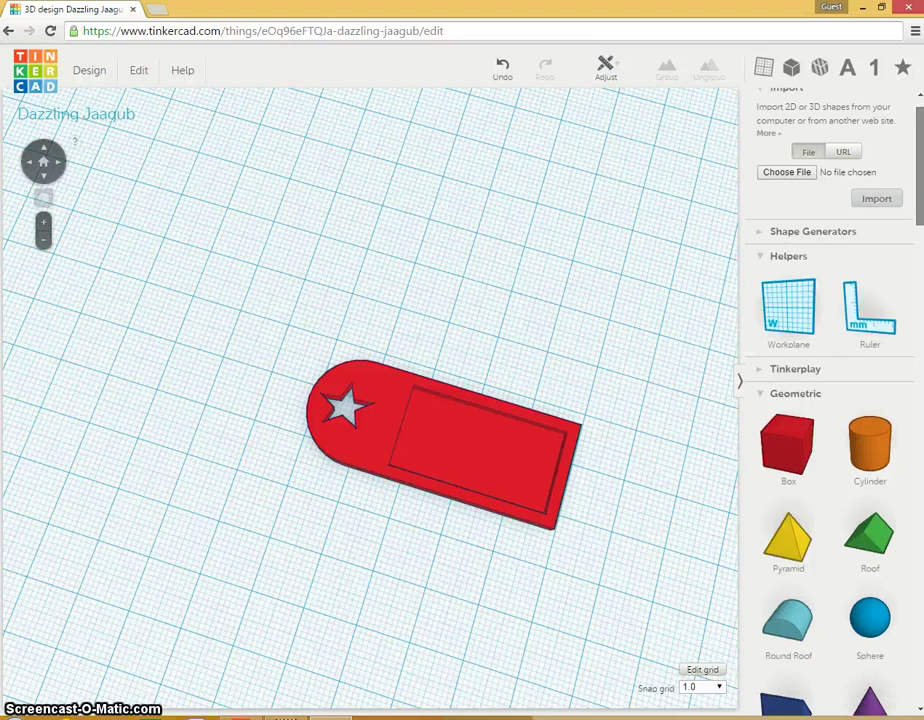
{"action": "left_click", "coordinate": [755, 233]}
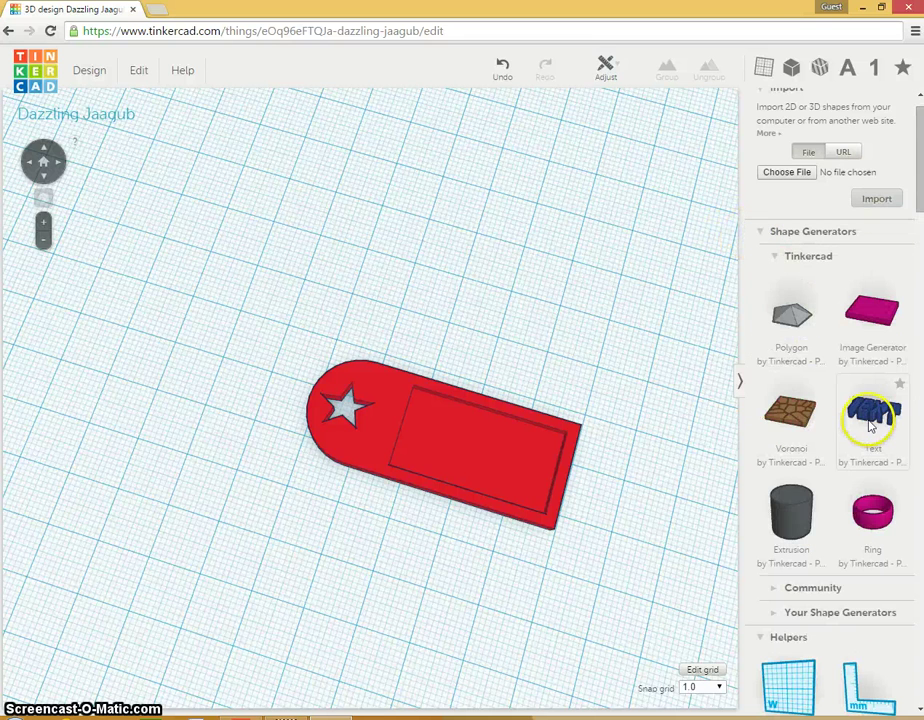
{"action": "scroll", "coordinate": [905, 221], "scroll_direction": "down", "scroll_amount": 8}
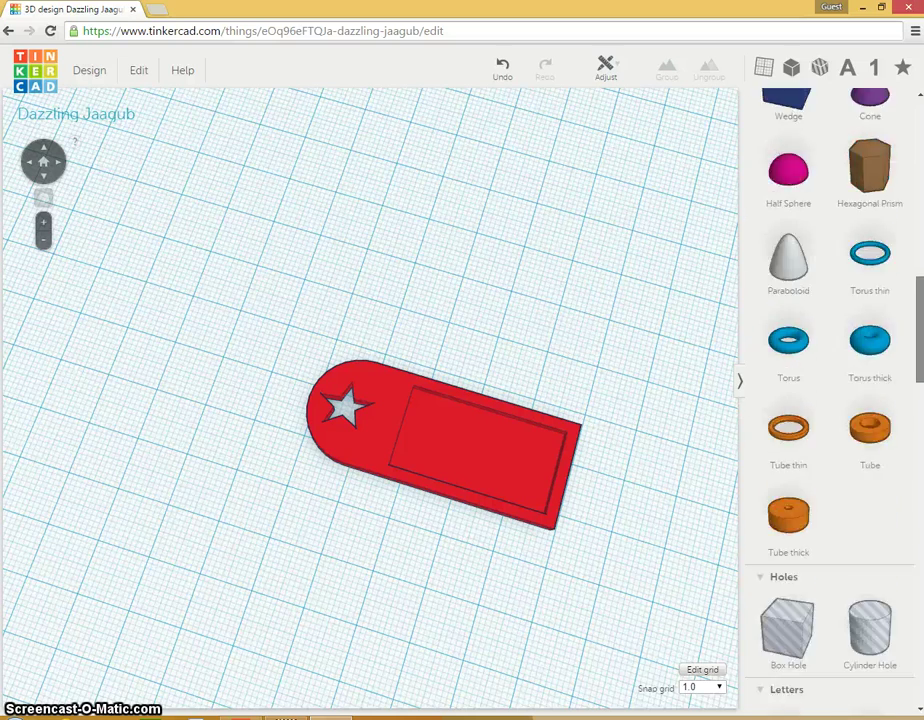
{"action": "scroll", "coordinate": [830, 400], "scroll_direction": "down", "scroll_amount": 10}
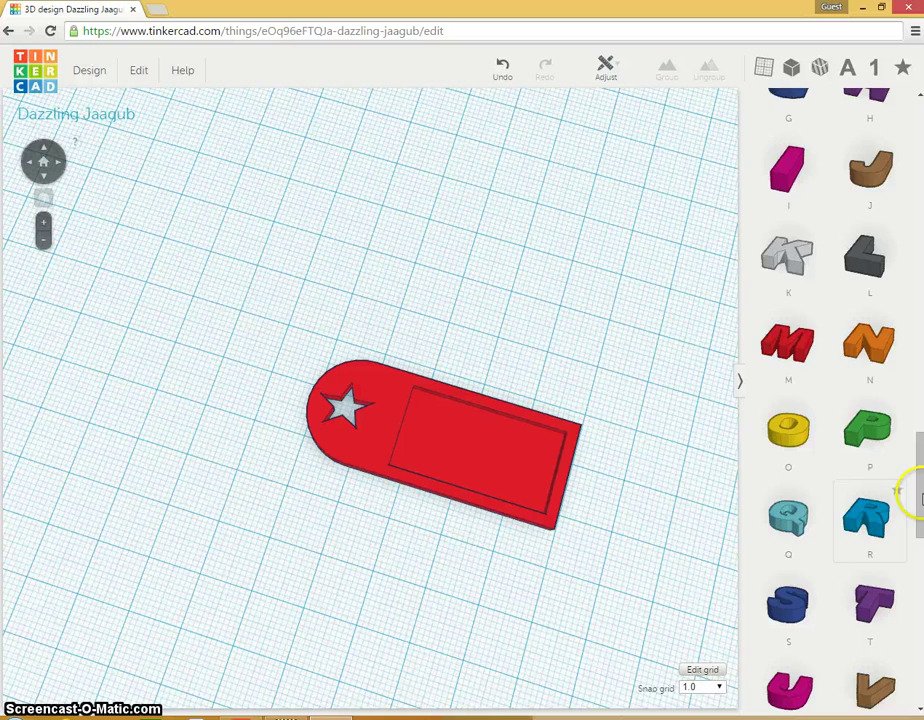
Step: Add a scaled-down Text shape reading 'Mr. B' in the Vanilla font with 1 mm height
{"action": "left_click_drag", "start_coordinate": [918, 486], "coordinate": [484, 253]}
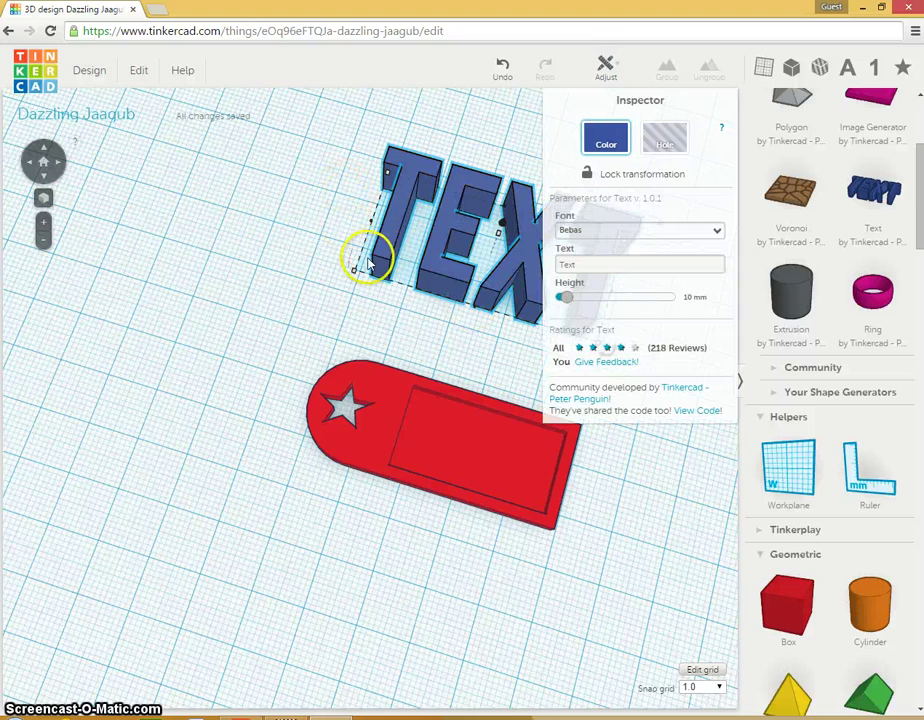
{"action": "mouse_move", "coordinate": [355, 275]}
{"action": "left_click_drag", "start_coordinate": [353, 273], "coordinate": [450, 272]}
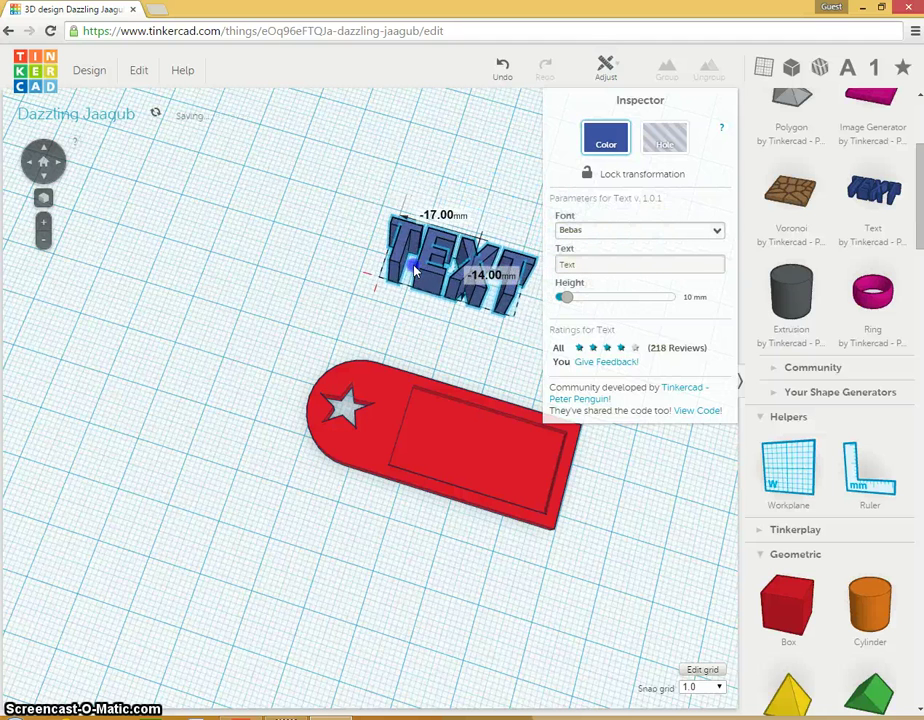
{"action": "left_click", "coordinate": [643, 233]}
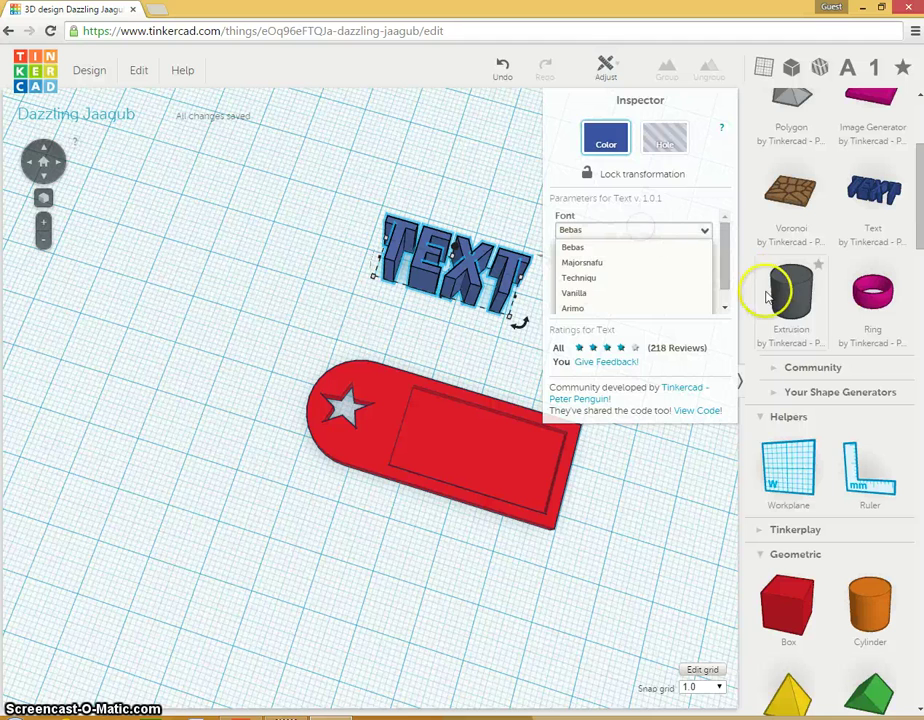
{"action": "left_click", "coordinate": [573, 292]}
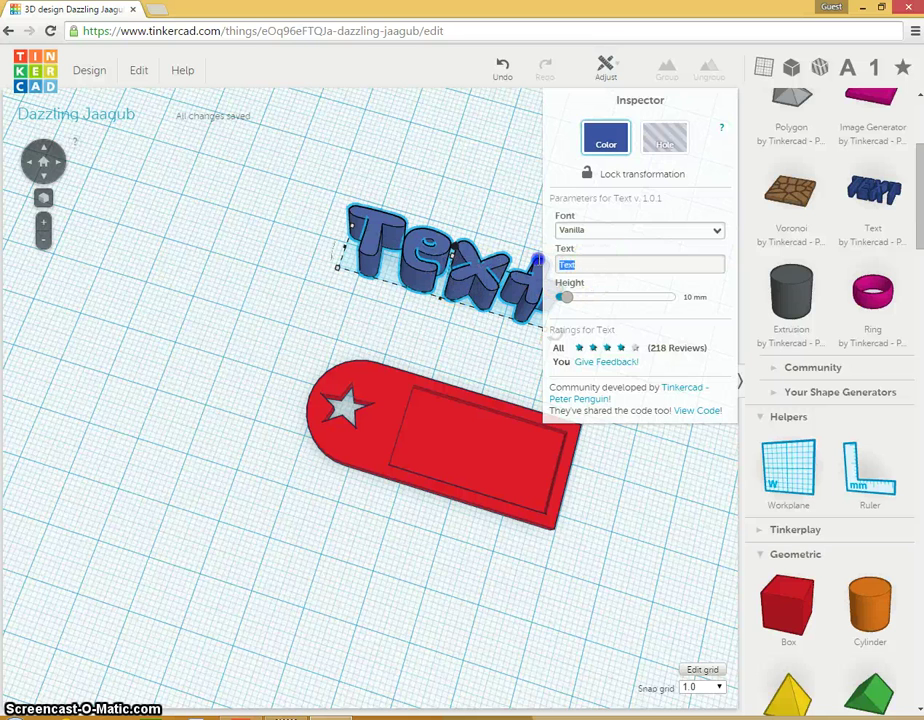
{"action": "type", "text": "Mr. B"}
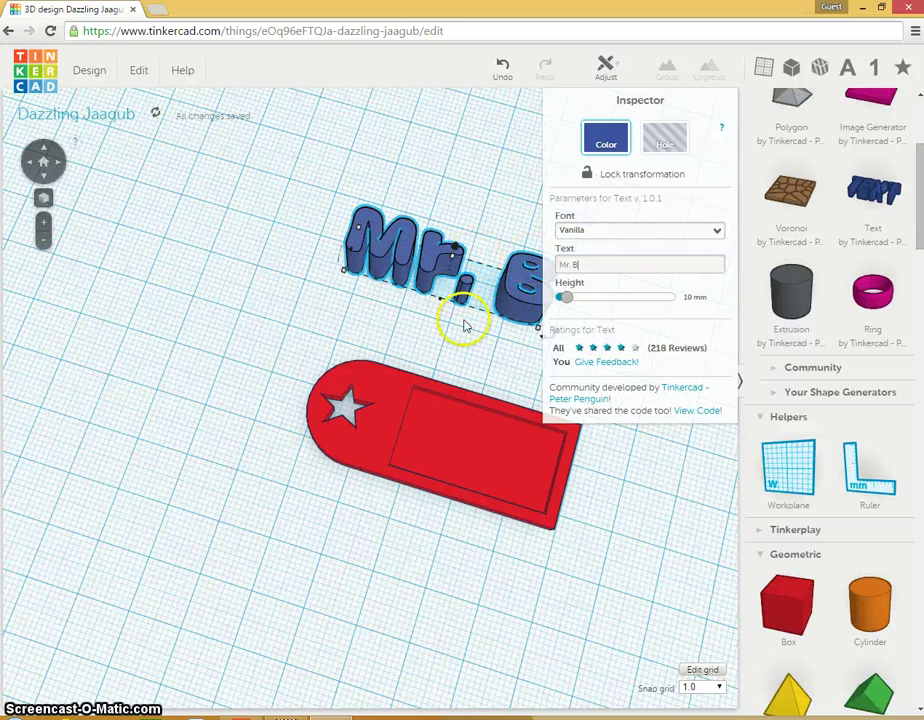
{"action": "left_click", "coordinate": [564, 298]}
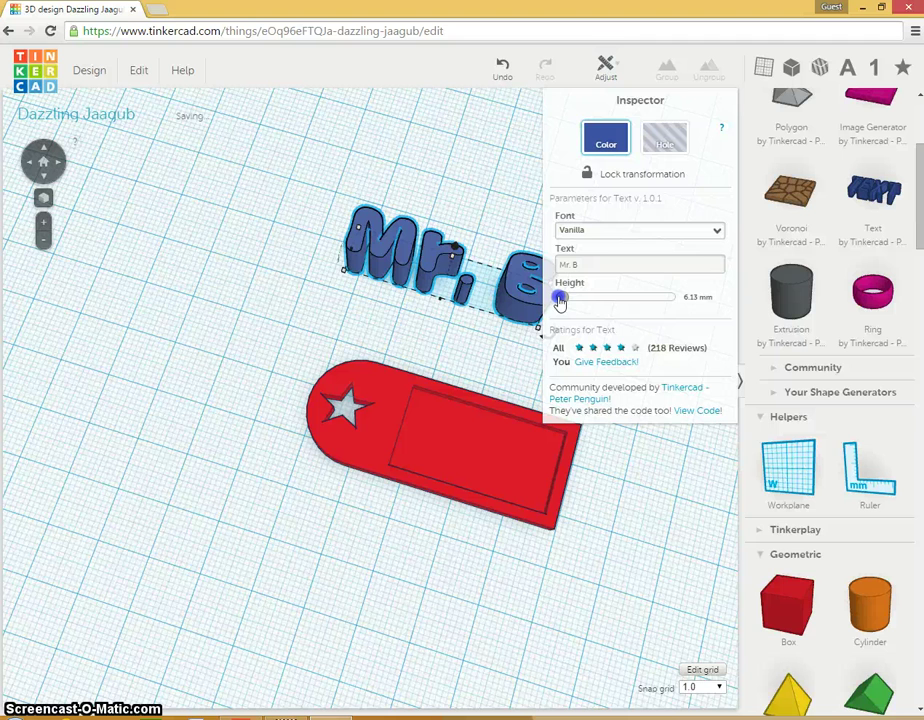
{"action": "left_click_drag", "start_coordinate": [560, 300], "coordinate": [557, 300]}
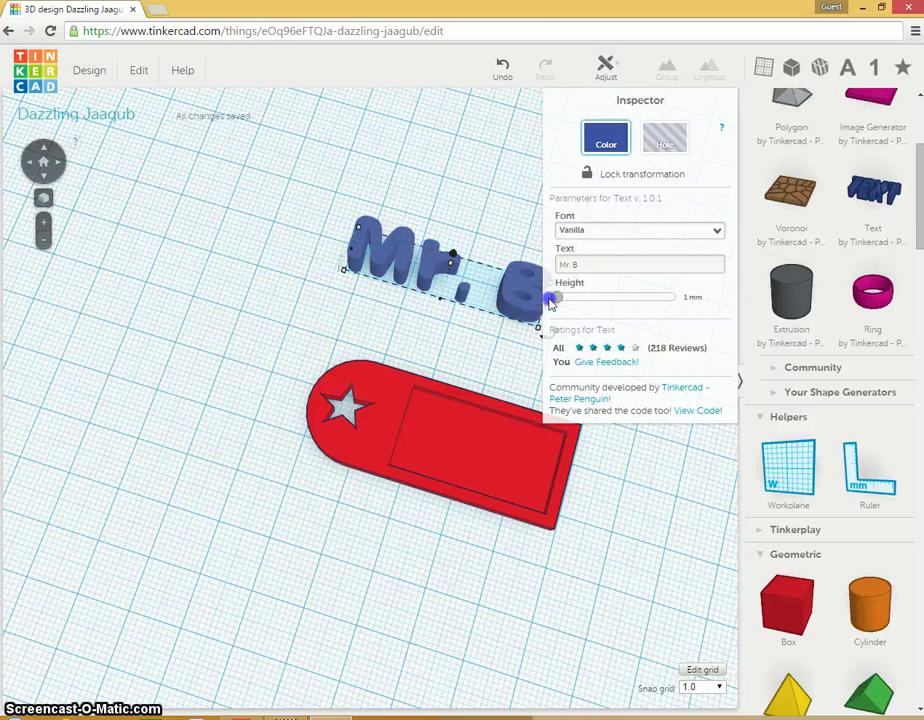
{"action": "left_click", "coordinate": [366, 248]}
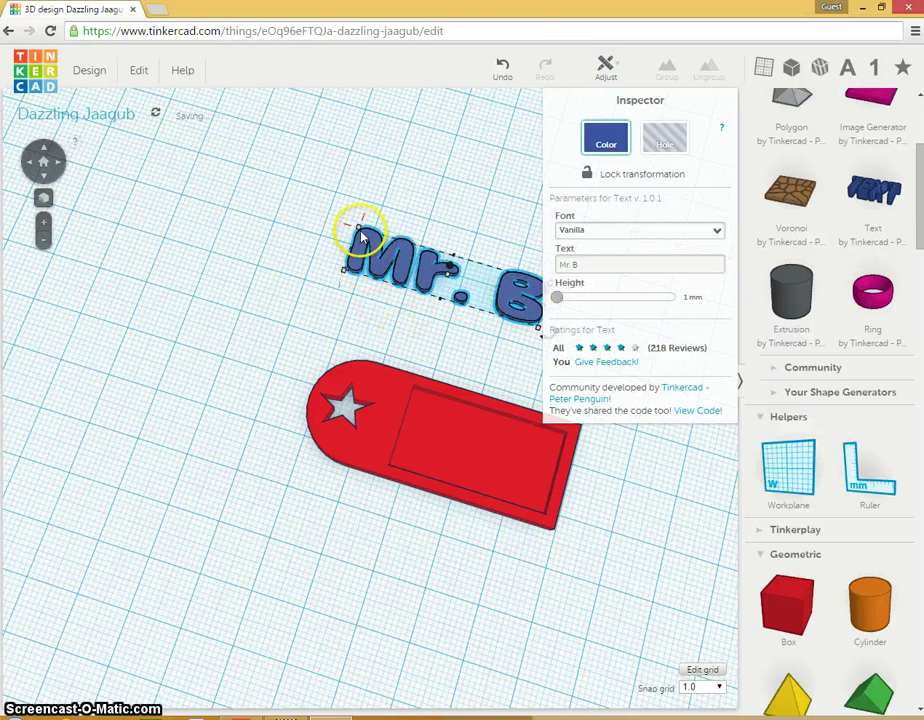
Step: Scale the 'Mr. B' text into the tag's recessed rectangle and raise it 2 mm
{"action": "left_click_drag", "start_coordinate": [362, 236], "coordinate": [443, 447]}
{"action": "right_click_drag", "start_coordinate": [430, 592], "coordinate": [466, 436]}
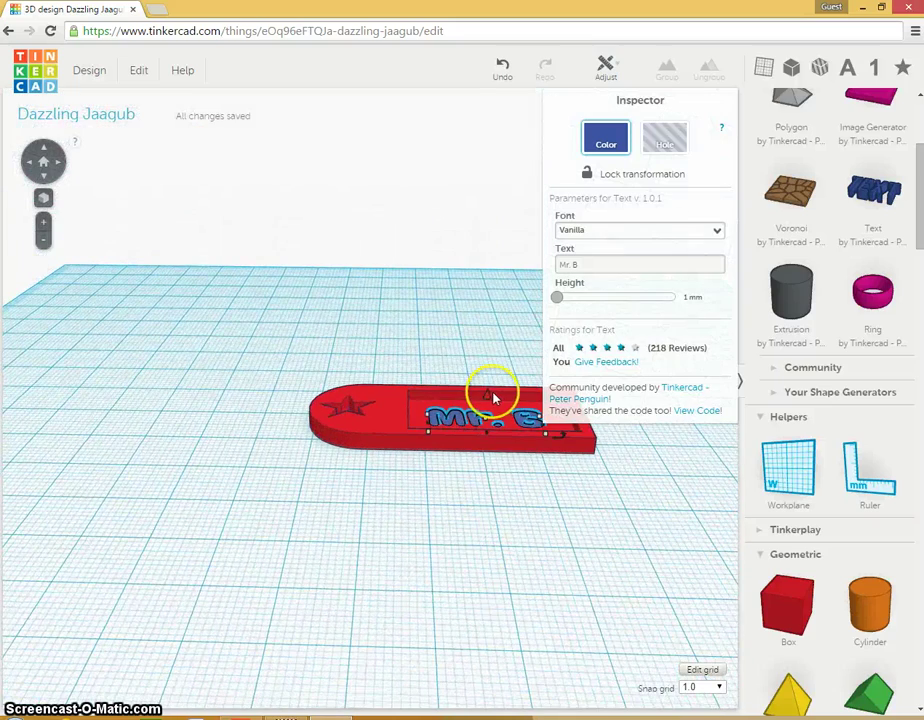
{"action": "left_click_drag", "start_coordinate": [490, 398], "coordinate": [491, 387]}
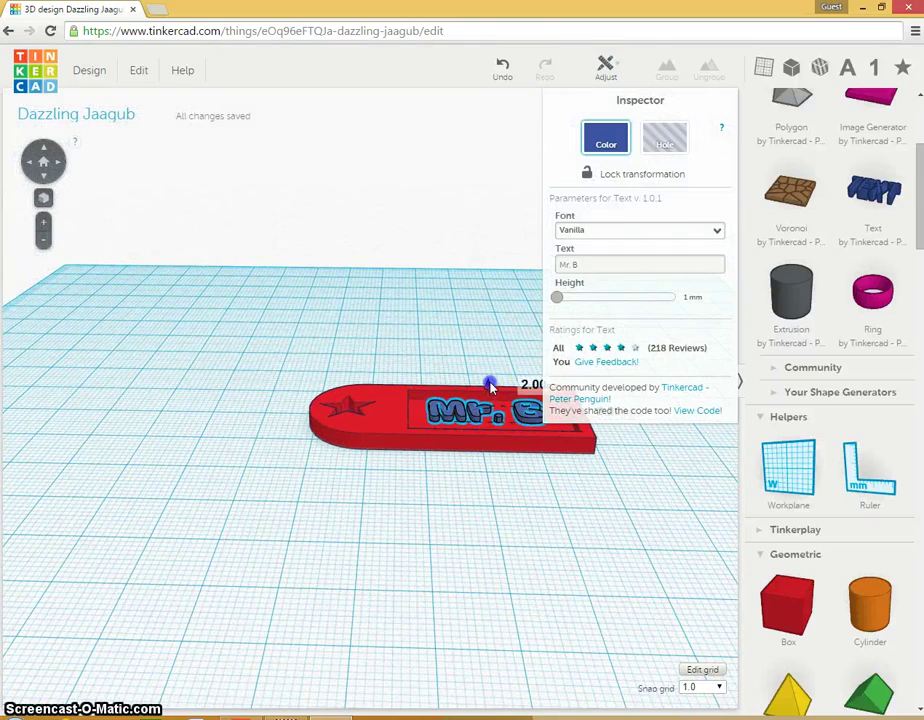
{"action": "left_click", "coordinate": [490, 480]}
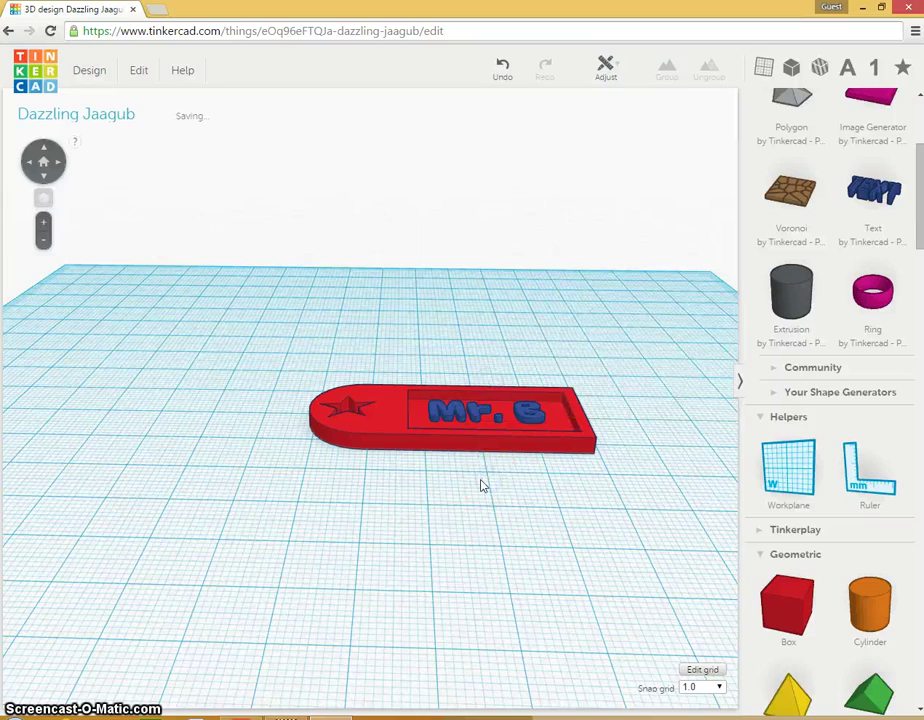
{"action": "right_click_drag", "start_coordinate": [481, 486], "coordinate": [429, 575]}
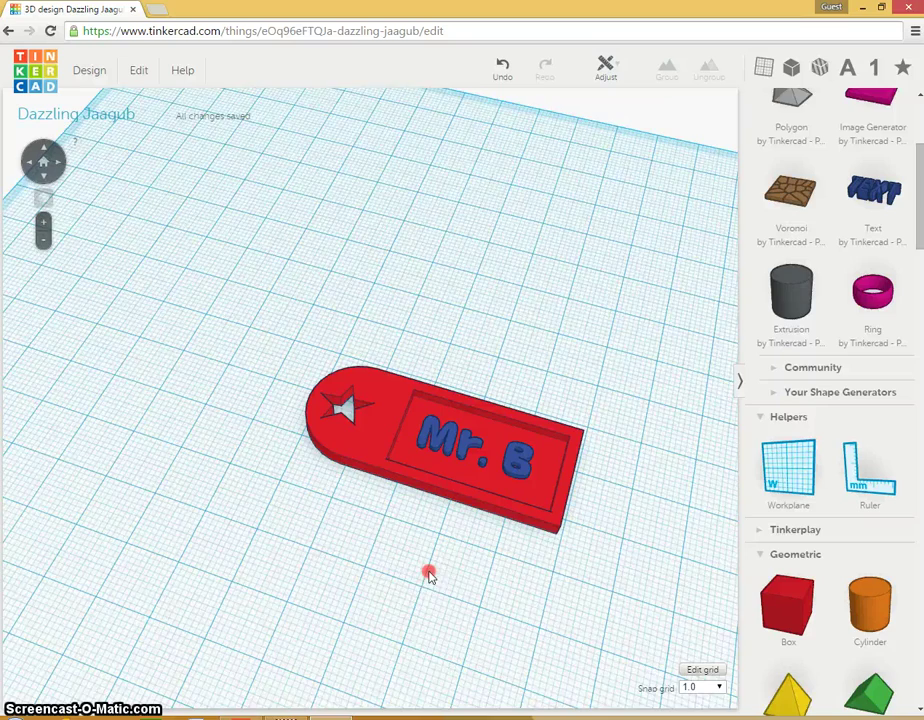
{"action": "right_click_drag", "start_coordinate": [429, 575], "coordinate": [428, 485]}
Step: Make the Mr. B text 4 mm tall
{"action": "right_click_drag", "start_coordinate": [428, 481], "coordinate": [423, 463]}
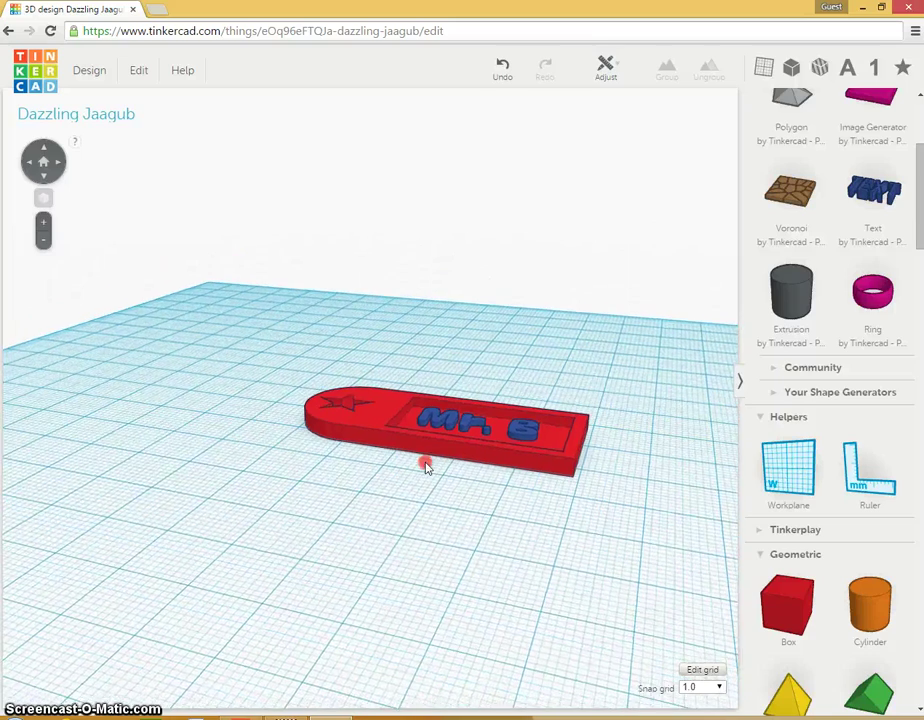
{"action": "right_click_drag", "start_coordinate": [429, 605], "coordinate": [448, 648]}
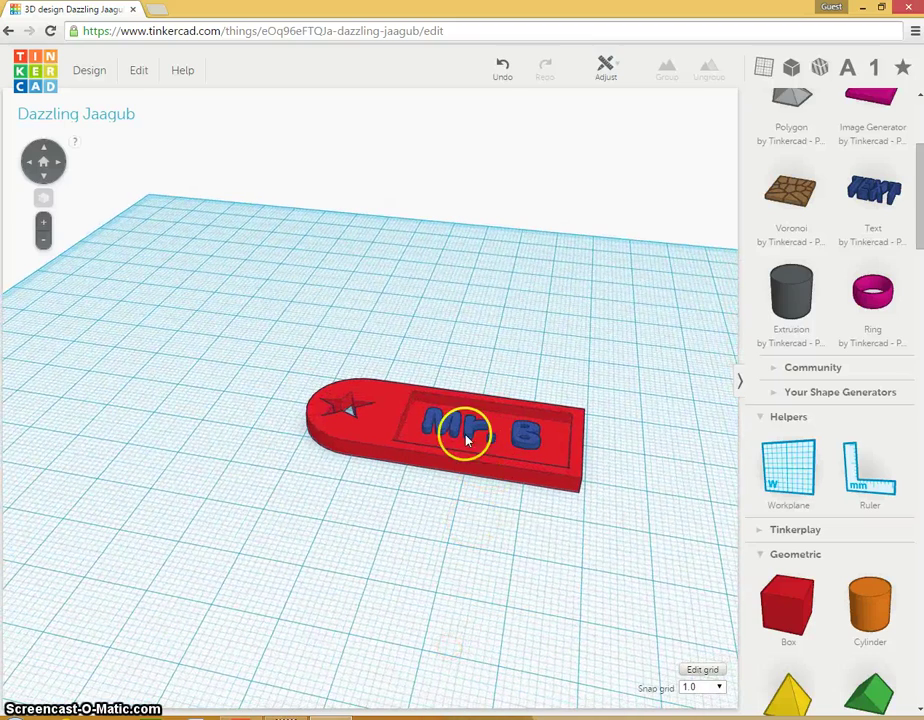
{"action": "left_click", "coordinate": [458, 437]}
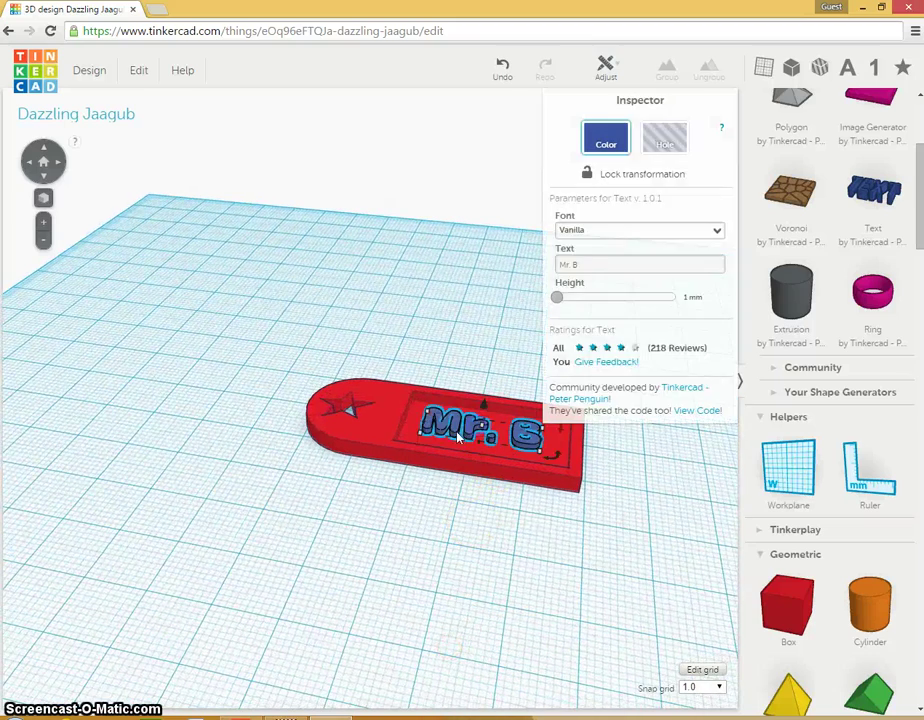
{"action": "mouse_move", "coordinate": [482, 410]}
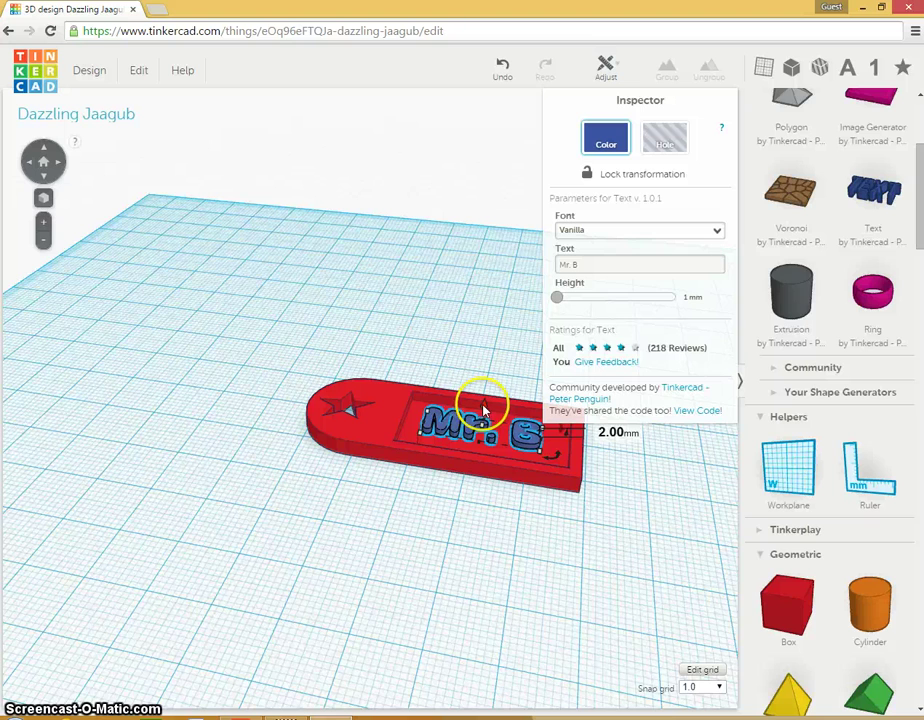
{"action": "left_click_drag", "start_coordinate": [486, 402], "coordinate": [485, 398]}
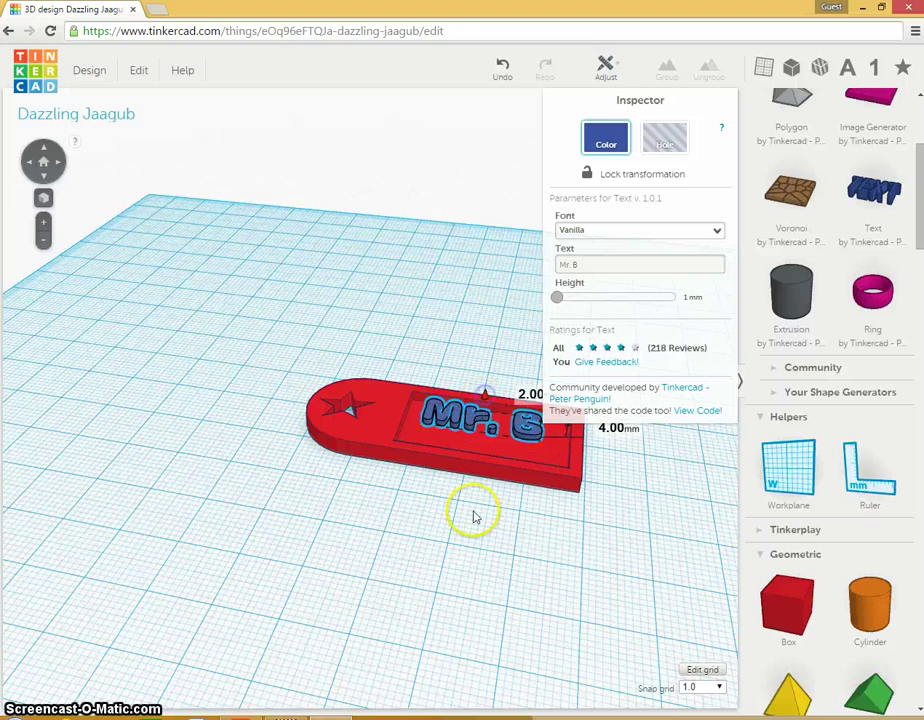
Step: Lift the Mr. B text to 4 mm elevation above the tag's pocket, then look down on it
{"action": "right_click_drag", "start_coordinate": [475, 517], "coordinate": [482, 433]}
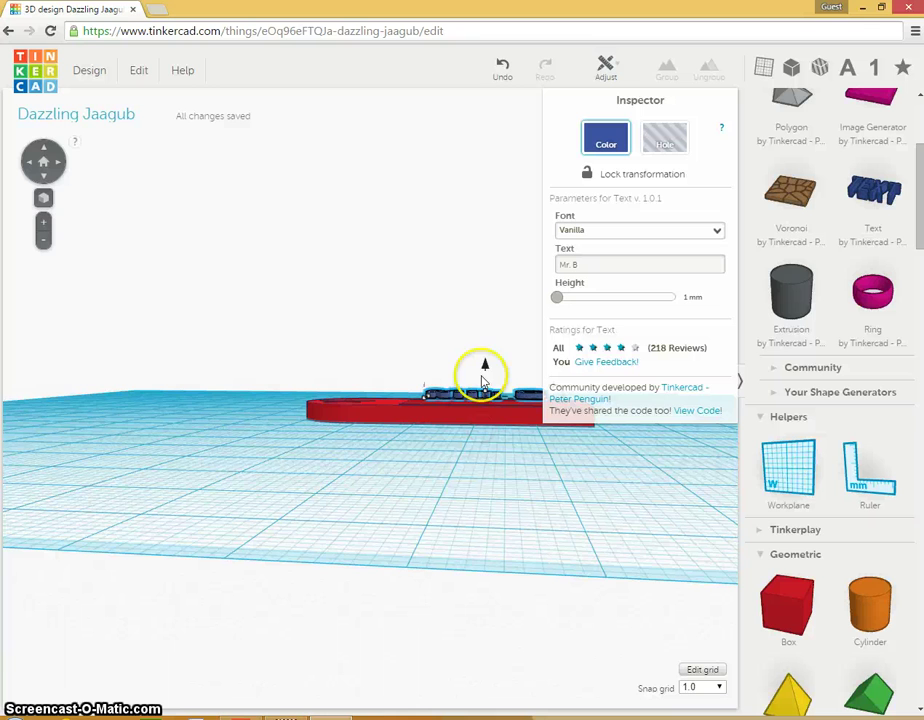
{"action": "left_click_drag", "start_coordinate": [486, 368], "coordinate": [484, 343]}
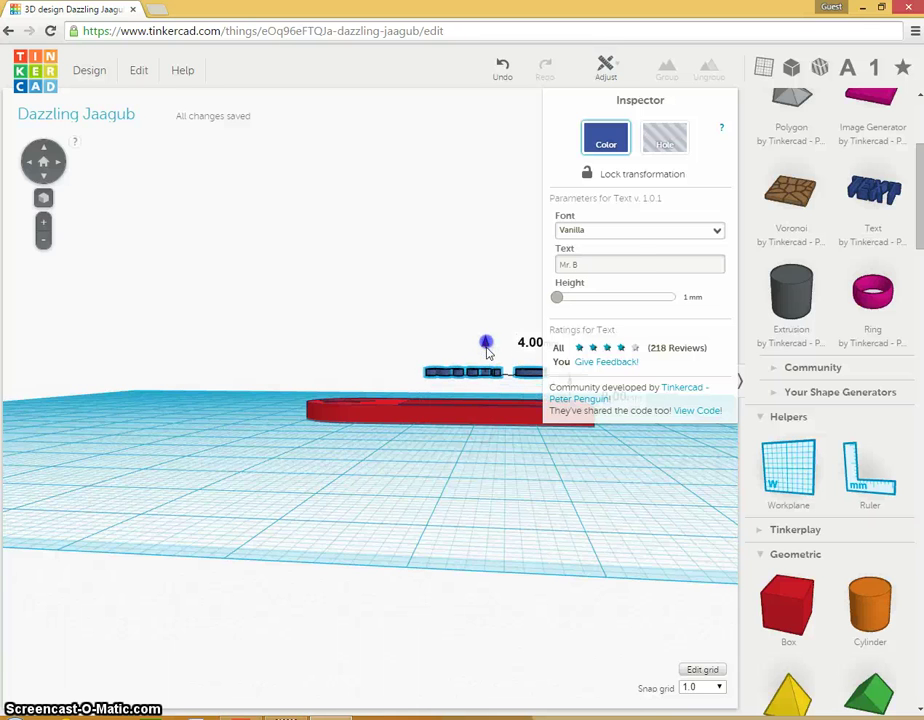
{"action": "left_click", "coordinate": [495, 458]}
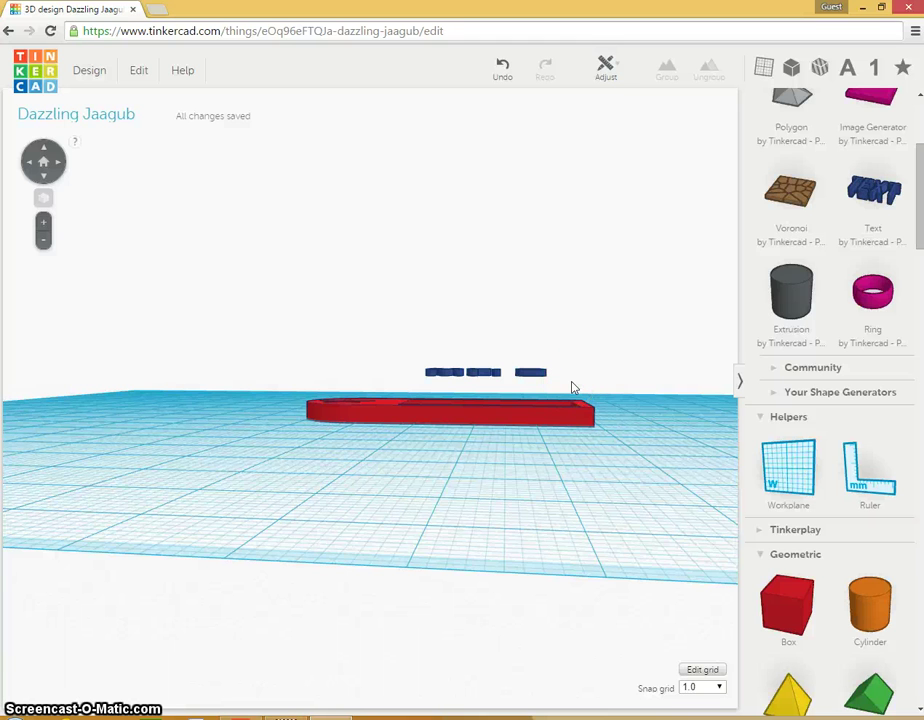
{"action": "left_click", "coordinate": [498, 494]}
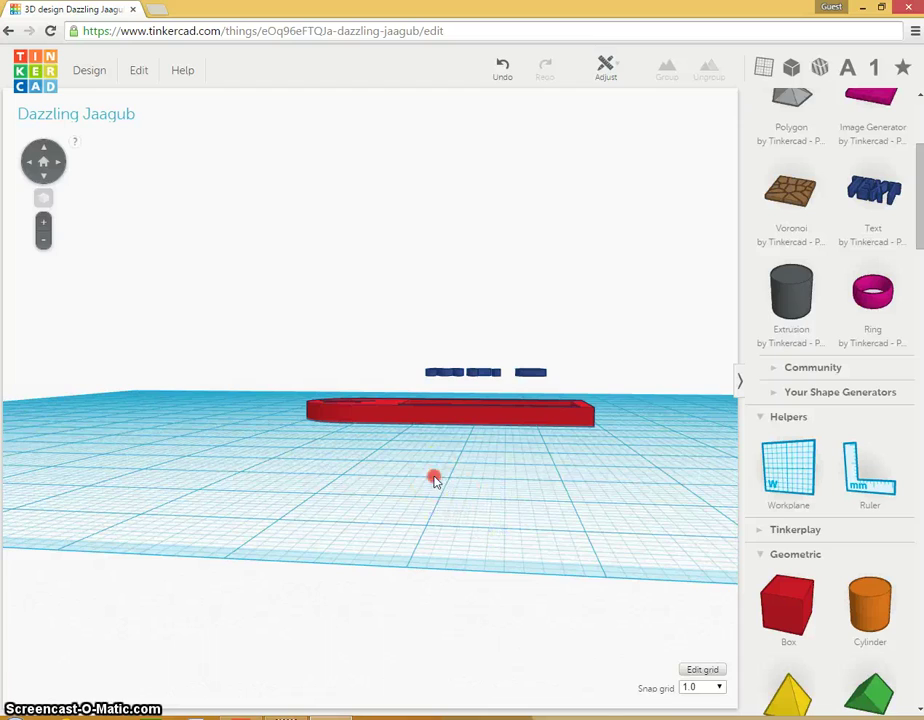
{"action": "right_click_drag", "start_coordinate": [434, 479], "coordinate": [414, 580]}
Step: Sink the Mr. B text to about 1 mm elevation inside the tag's recessed pocket, checking from several angles
{"action": "left_click", "coordinate": [471, 410]}
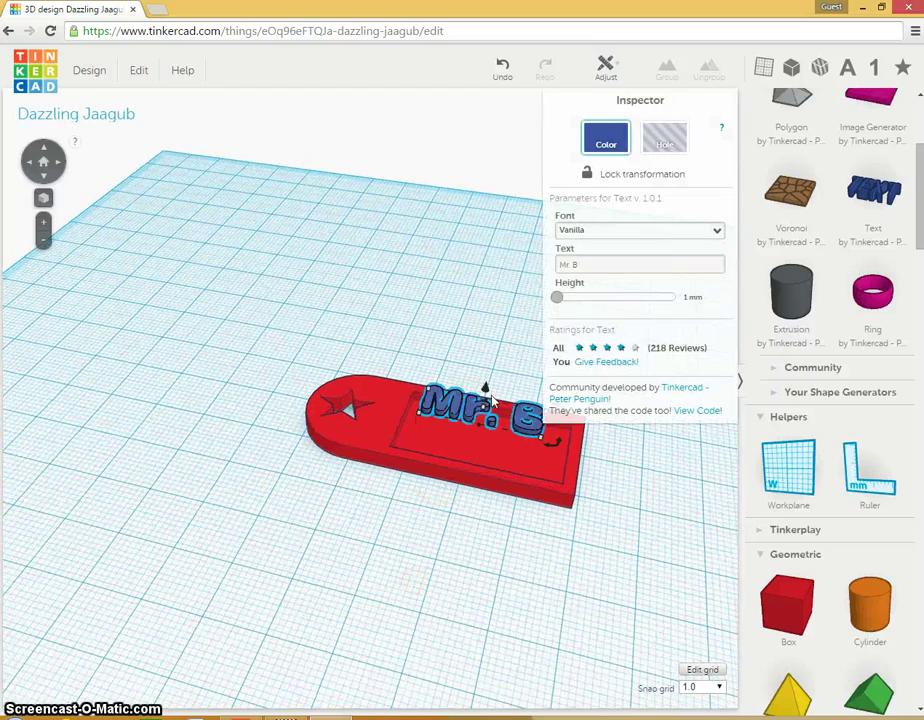
{"action": "left_click_drag", "start_coordinate": [485, 392], "coordinate": [483, 417]}
{"action": "right_click_drag", "start_coordinate": [429, 573], "coordinate": [450, 499]}
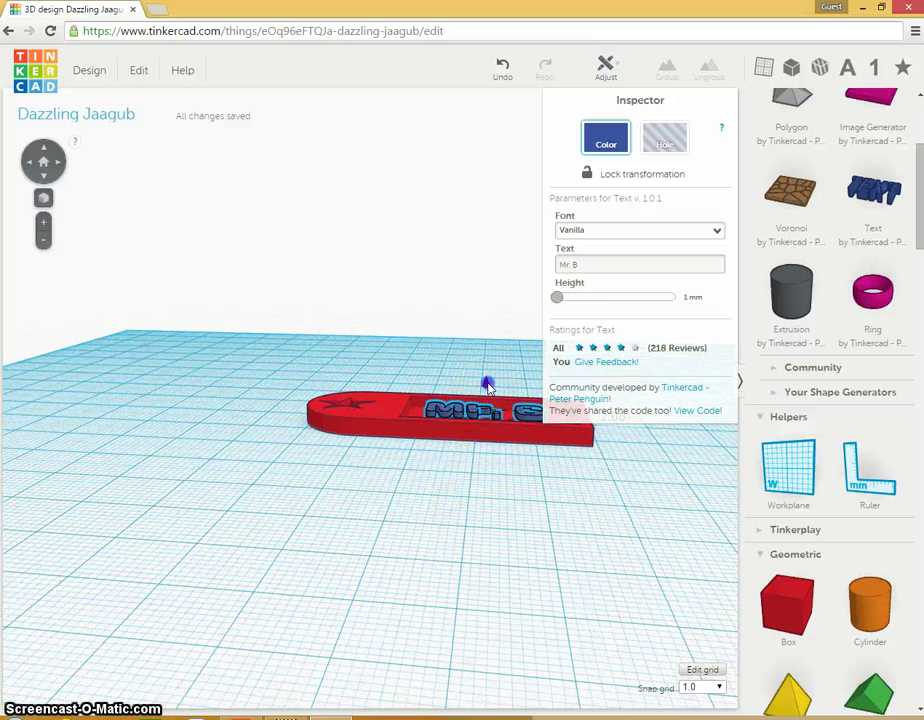
{"action": "left_click_drag", "start_coordinate": [488, 390], "coordinate": [485, 388]}
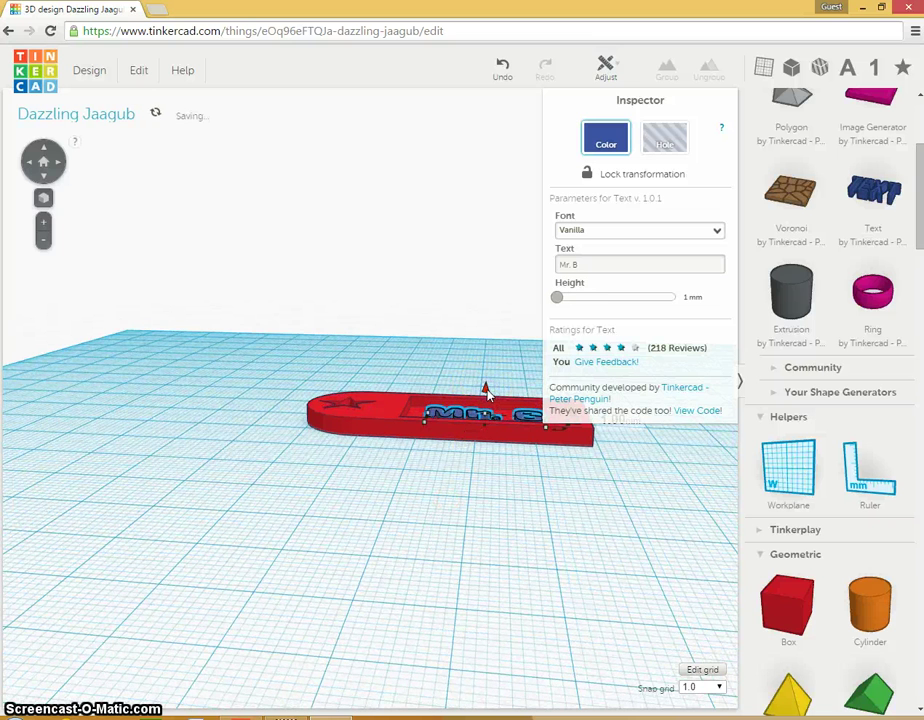
{"action": "right_click_drag", "start_coordinate": [419, 559], "coordinate": [419, 632]}
{"action": "left_click", "coordinate": [423, 572]}
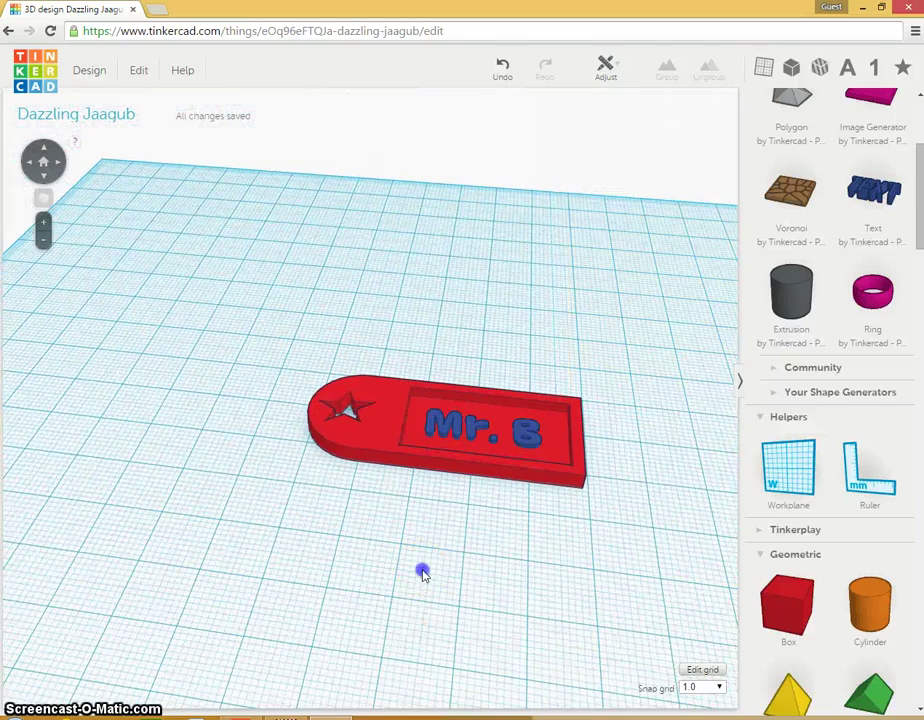
{"action": "right_click_drag", "start_coordinate": [428, 559], "coordinate": [412, 648]}
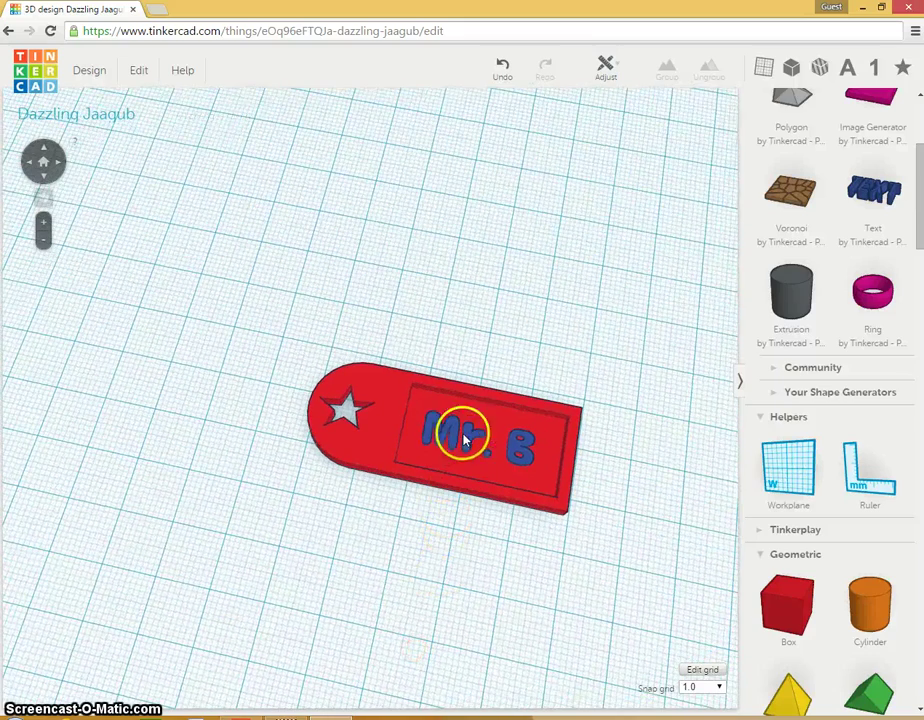
{"action": "left_click", "coordinate": [463, 440]}
{"action": "right_click_drag", "start_coordinate": [450, 565], "coordinate": [470, 481]}
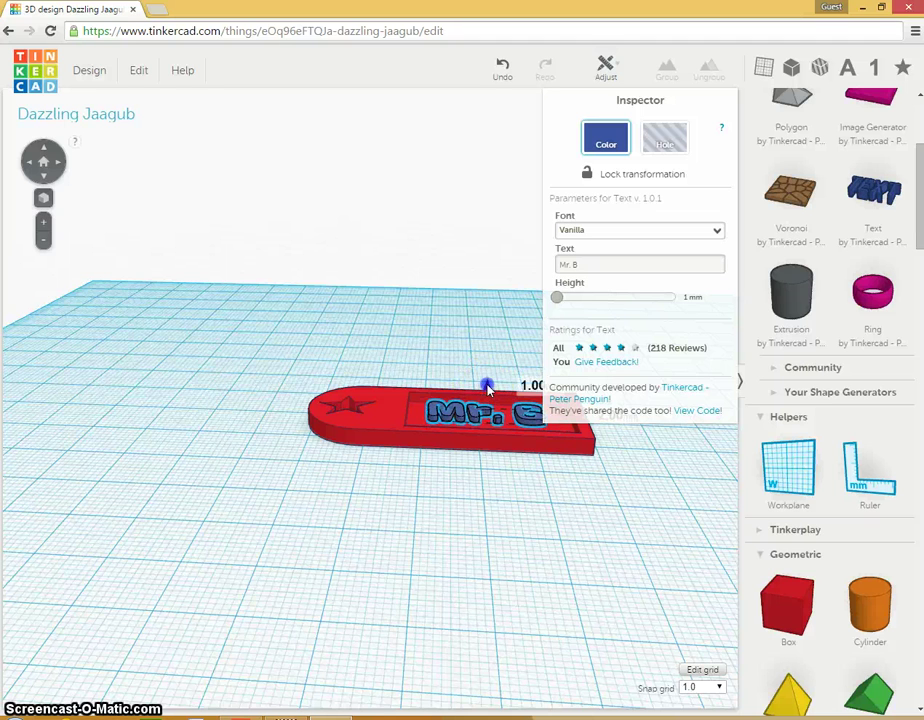
{"action": "left_click", "coordinate": [480, 482]}
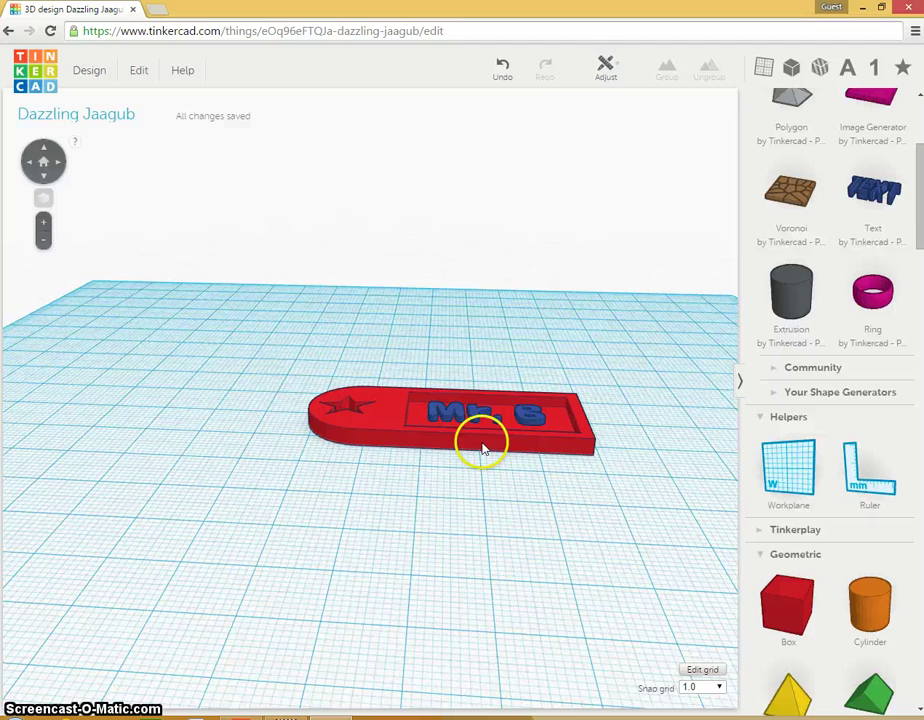
Step: Marquee-select the red tag, star cutout and Mr. B text all together
{"action": "left_click", "coordinate": [464, 410]}
{"action": "left_click", "coordinate": [464, 408]}
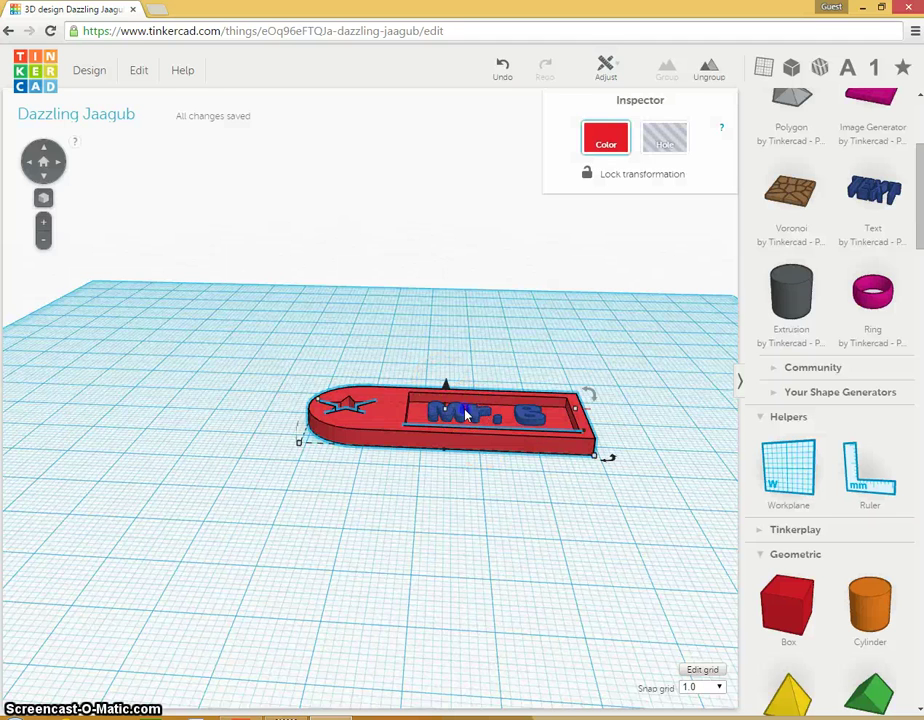
{"action": "left_click", "coordinate": [458, 609]}
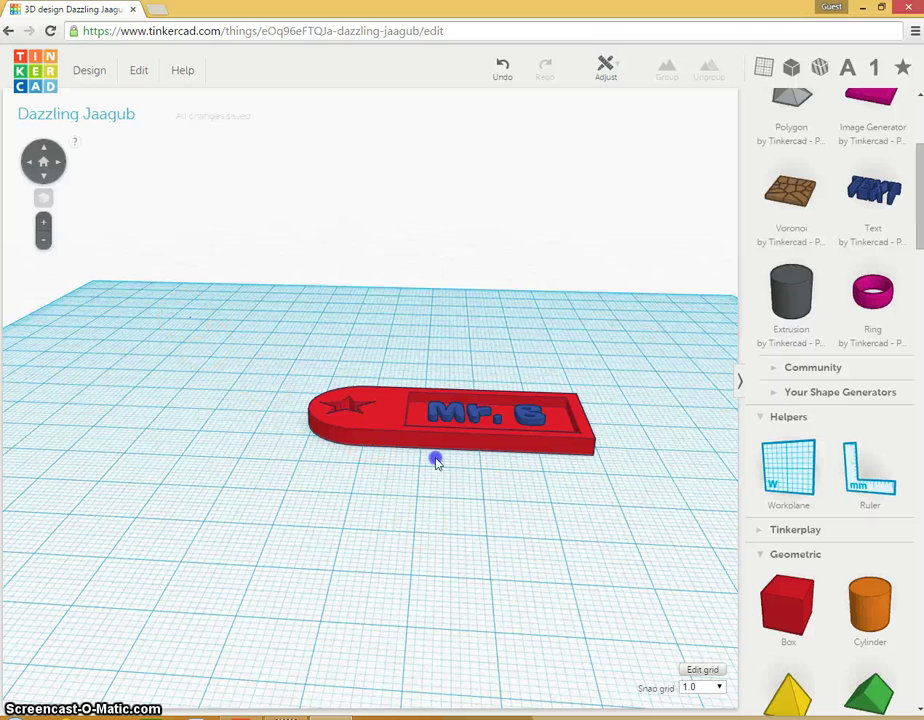
{"action": "left_click_drag", "start_coordinate": [190, 316], "coordinate": [610, 528]}
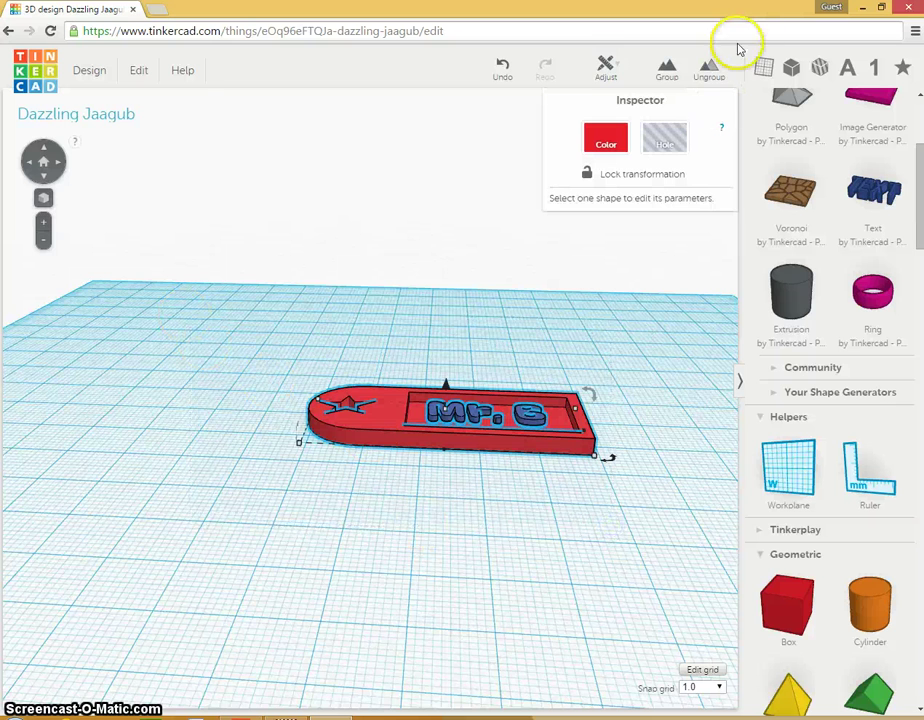
Step: Group the tag, star and Mr. B text into one red object
{"action": "left_click", "coordinate": [669, 72]}
{"action": "left_click", "coordinate": [490, 555]}
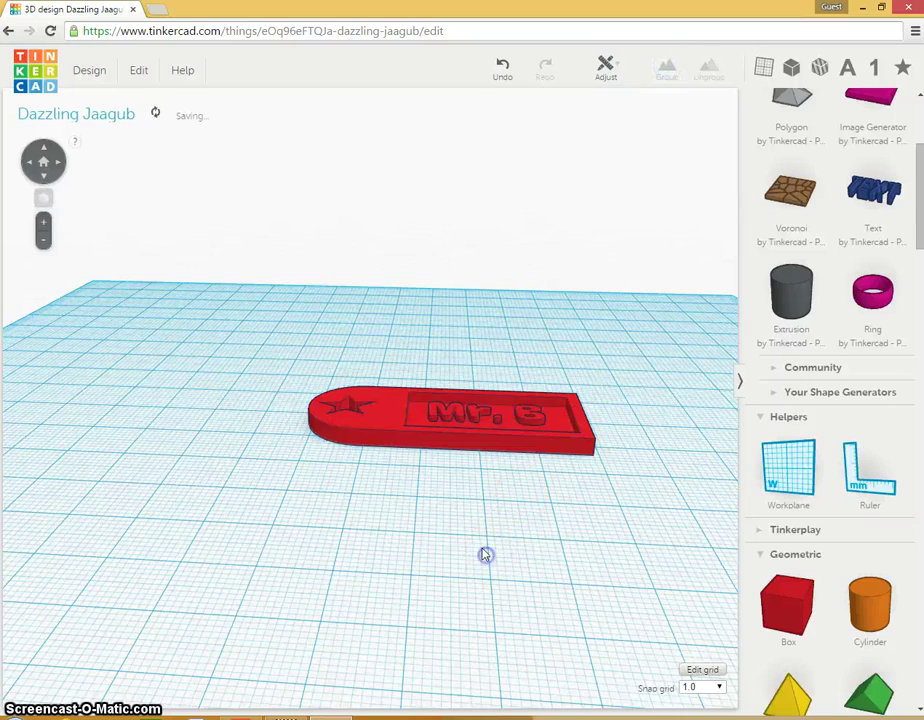
{"action": "right_click_drag", "start_coordinate": [462, 324], "coordinate": [450, 487]}
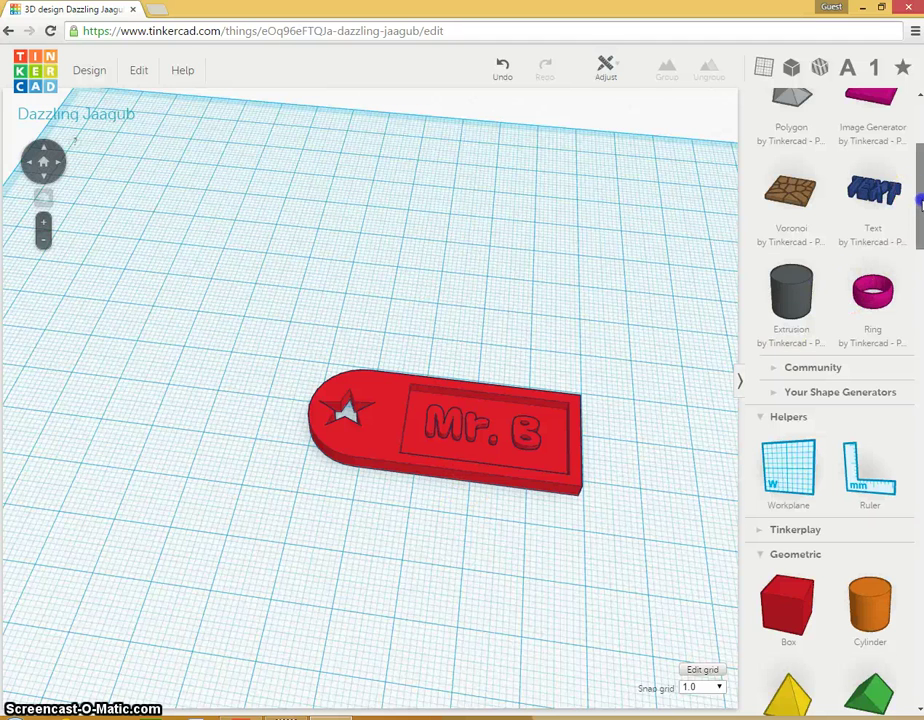
Step: Scroll the shapes panel down to the Symbols section
{"action": "scroll", "coordinate": [920, 203], "scroll_direction": "down", "scroll_amount": 2}
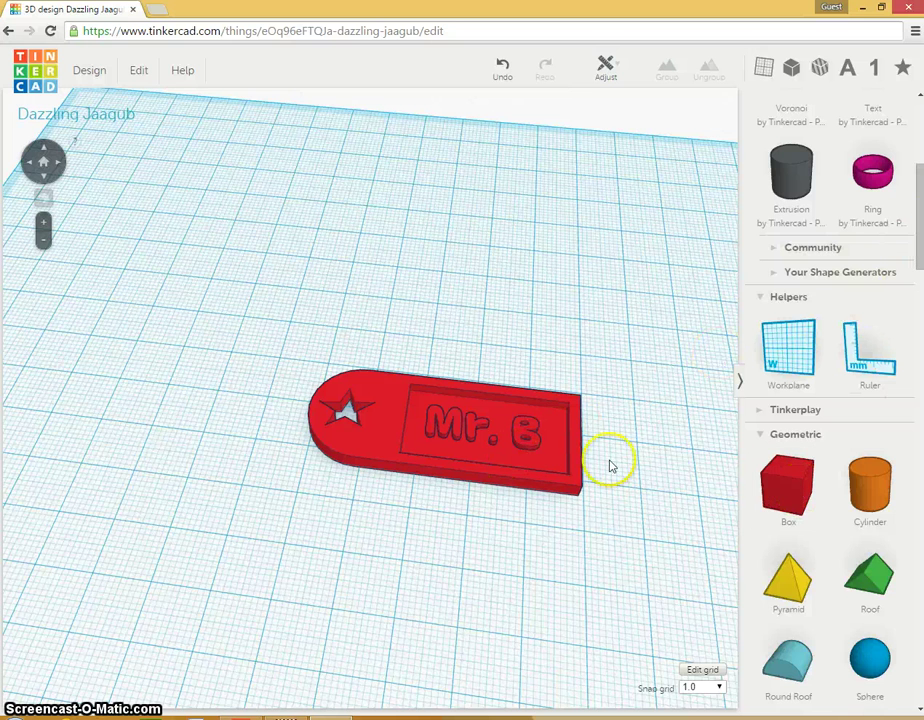
{"action": "scroll", "coordinate": [905, 196], "scroll_direction": "down", "scroll_amount": 7}
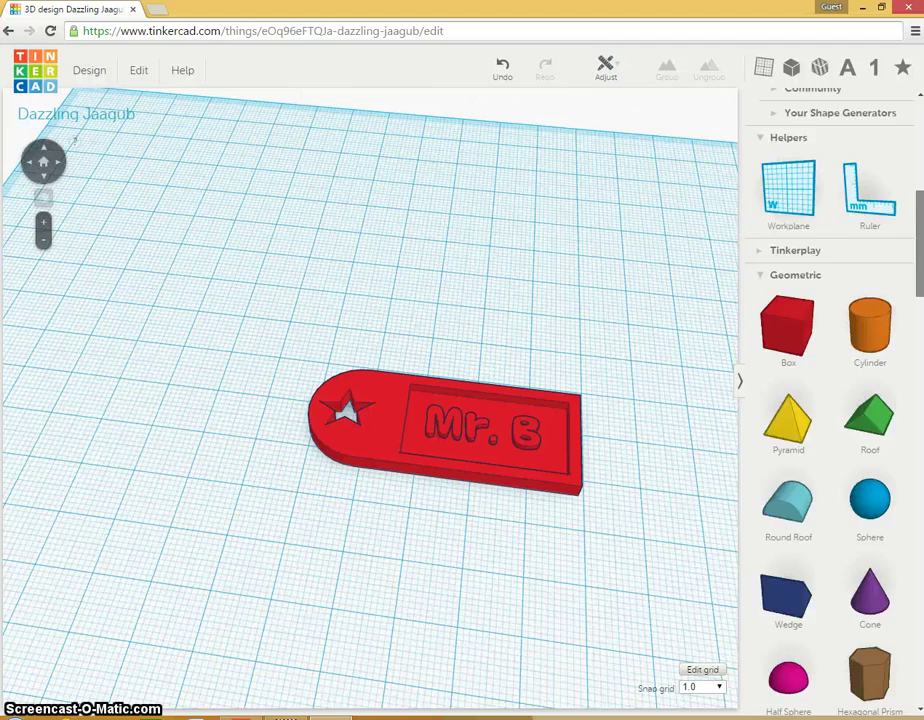
{"action": "scroll", "coordinate": [830, 400], "scroll_direction": "down", "scroll_amount": 5}
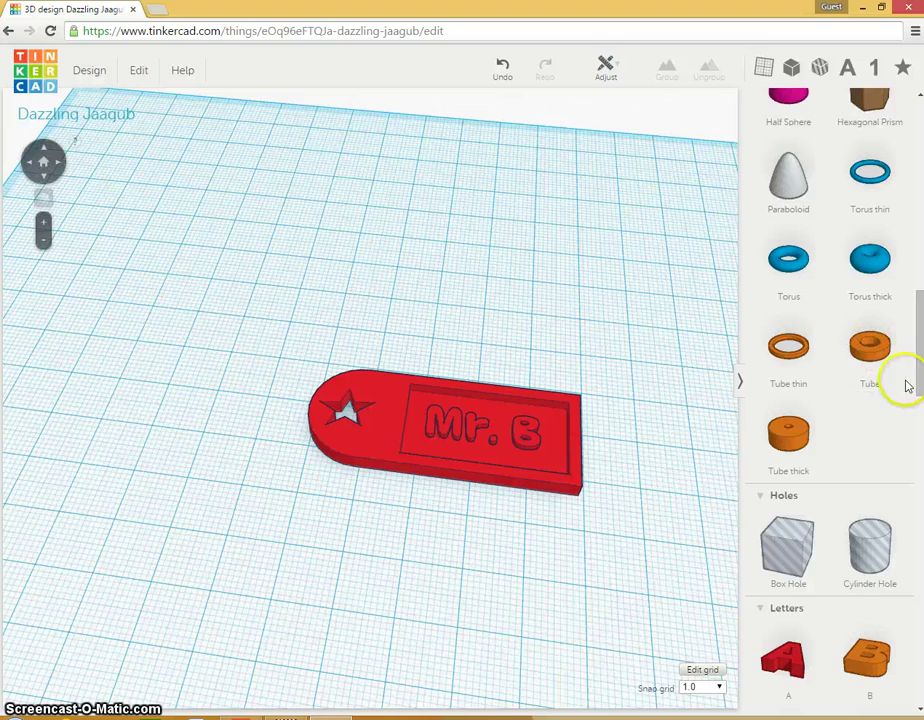
{"action": "left_click_drag", "start_coordinate": [918, 340], "coordinate": [918, 557]}
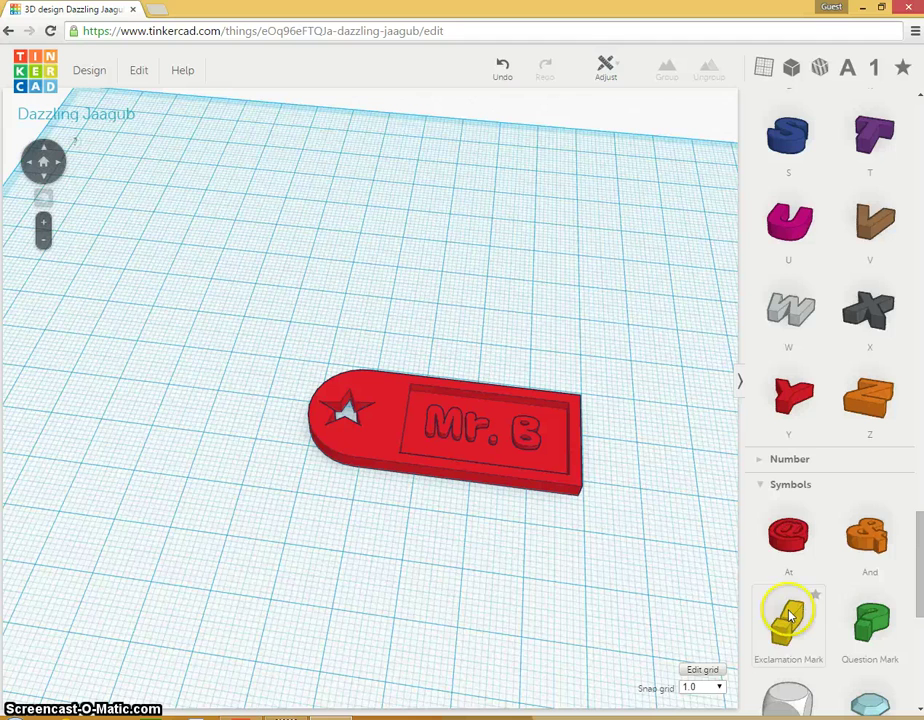
Step: Place an Exclamation Mark on the tag's right end, lowered into it and set to Hole
{"action": "left_click_drag", "start_coordinate": [783, 630], "coordinate": [555, 445]}
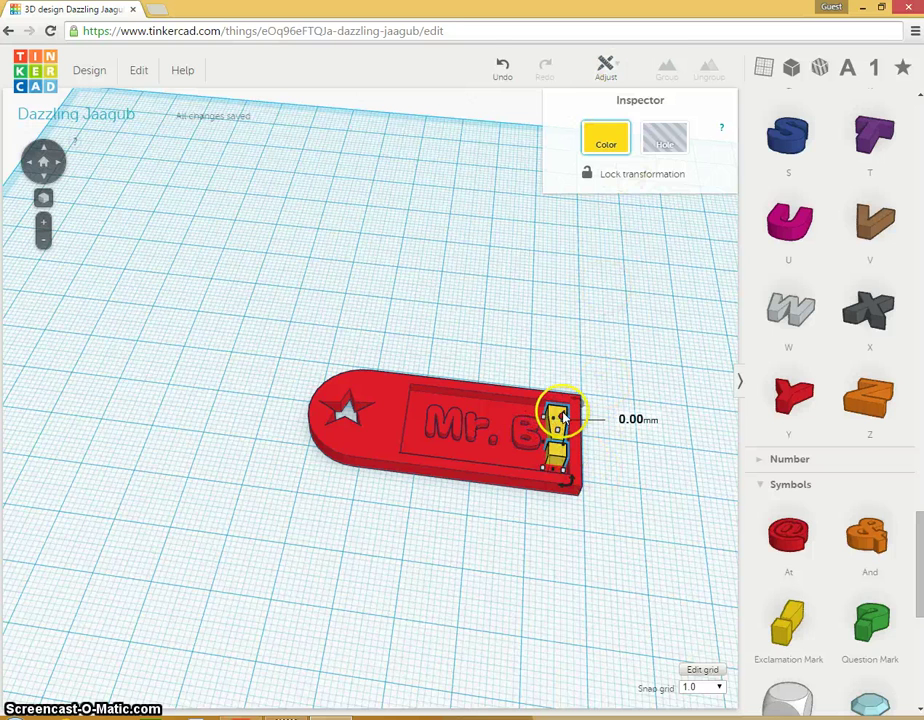
{"action": "left_click_drag", "start_coordinate": [563, 421], "coordinate": [566, 428]}
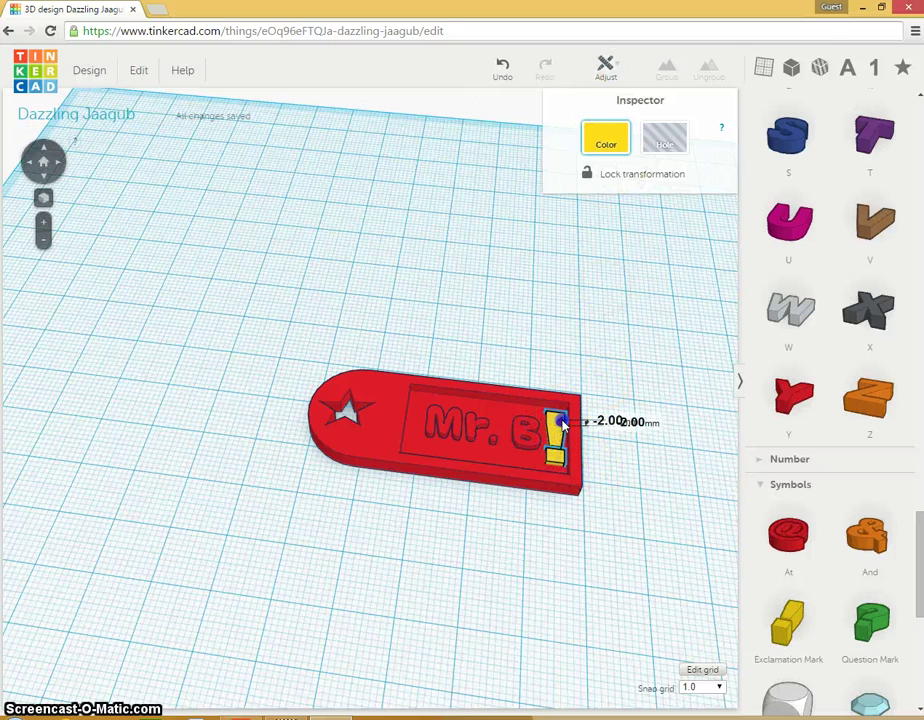
{"action": "left_click", "coordinate": [665, 145]}
{"action": "left_click", "coordinate": [674, 396]}
Step: Group all keychain parts with the exclamation hole and inspect the result from around
{"action": "left_click_drag", "start_coordinate": [198, 301], "coordinate": [633, 553]}
{"action": "left_click", "coordinate": [666, 68]}
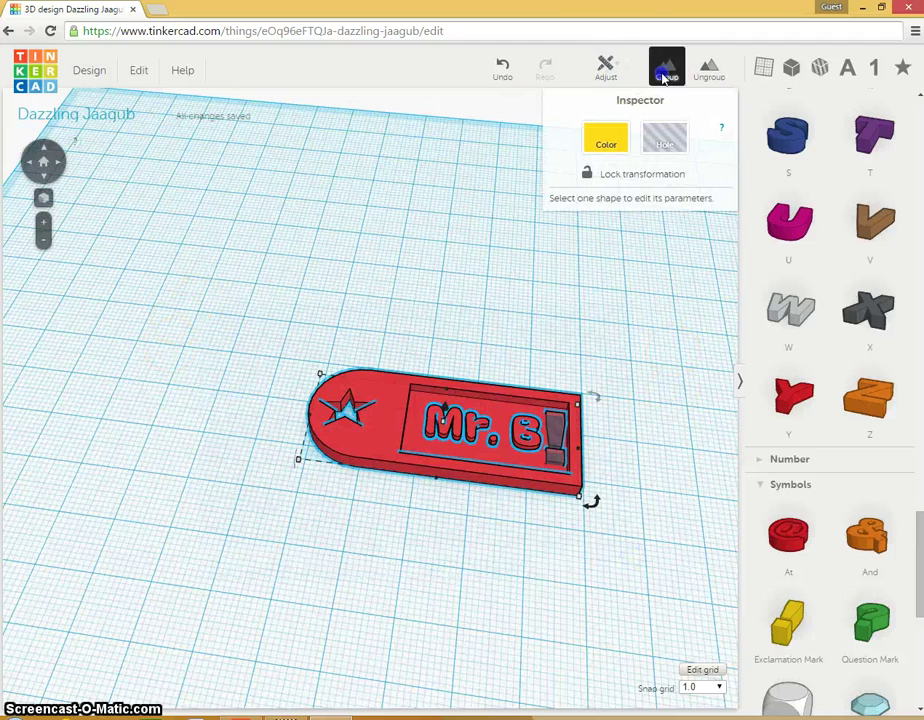
{"action": "left_click_drag", "start_coordinate": [652, 210], "coordinate": [588, 322]}
{"action": "right_click_drag", "start_coordinate": [404, 672], "coordinate": [372, 683]}
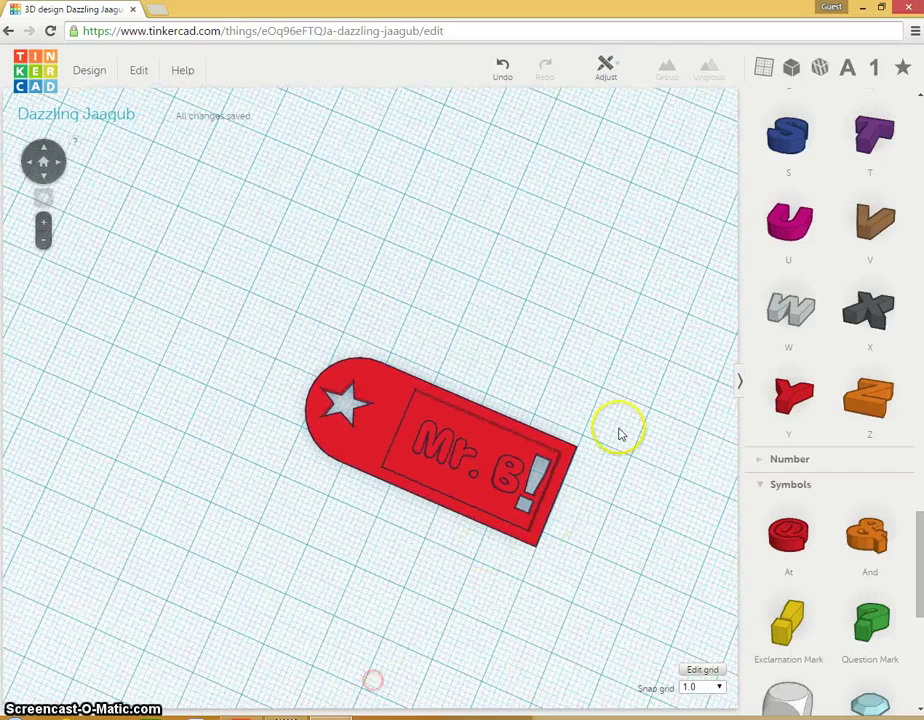
{"action": "right_click_drag", "start_coordinate": [415, 590], "coordinate": [447, 637]}
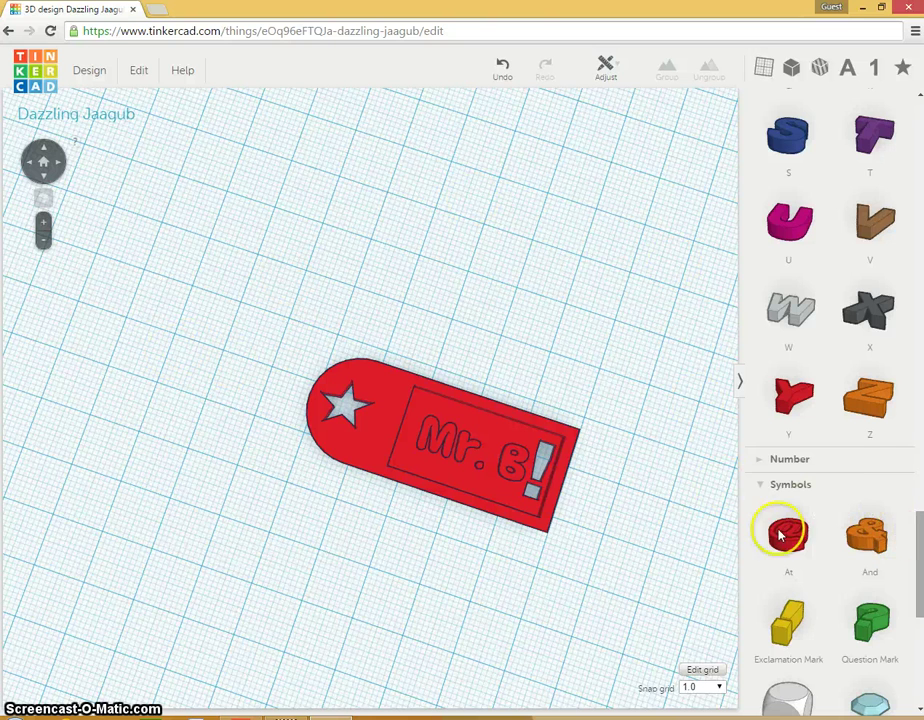
{"action": "left_click", "coordinate": [754, 466]}
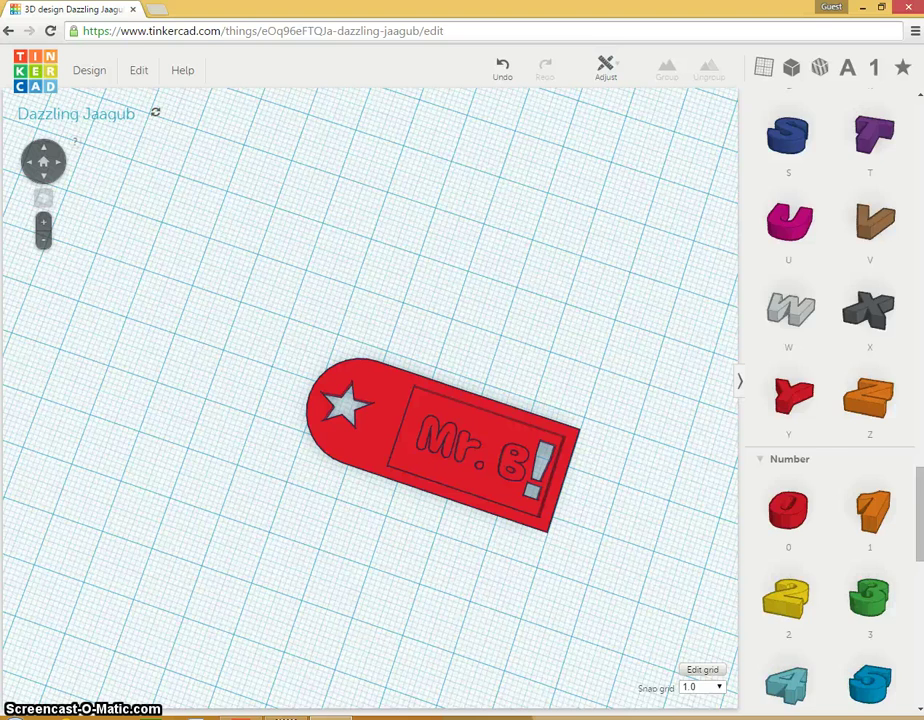
{"action": "left_click_drag", "start_coordinate": [915, 488], "coordinate": [915, 655]}
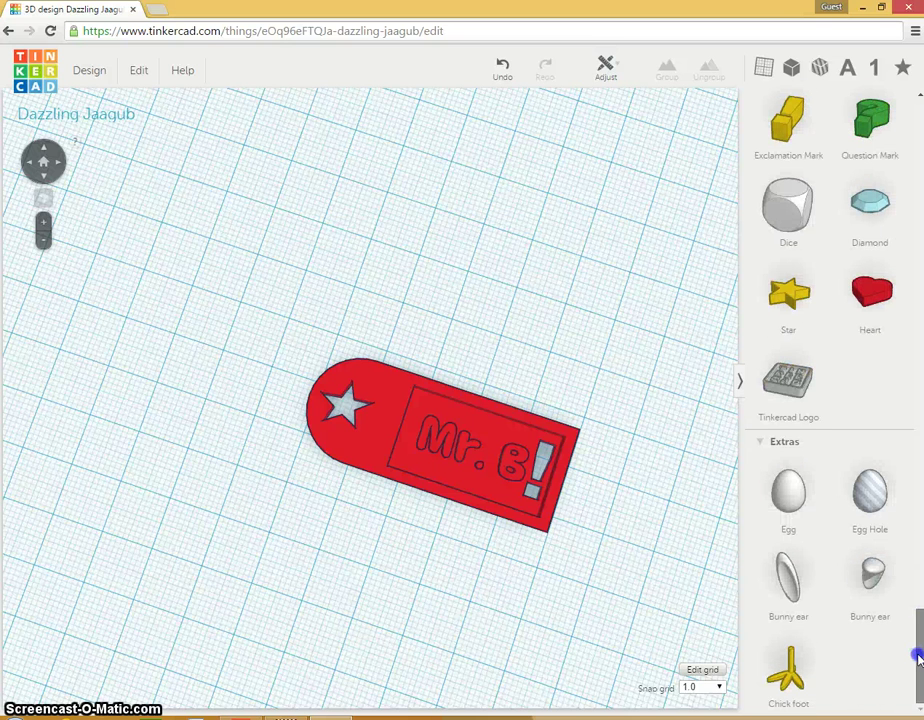
{"action": "left_click", "coordinate": [759, 441]}
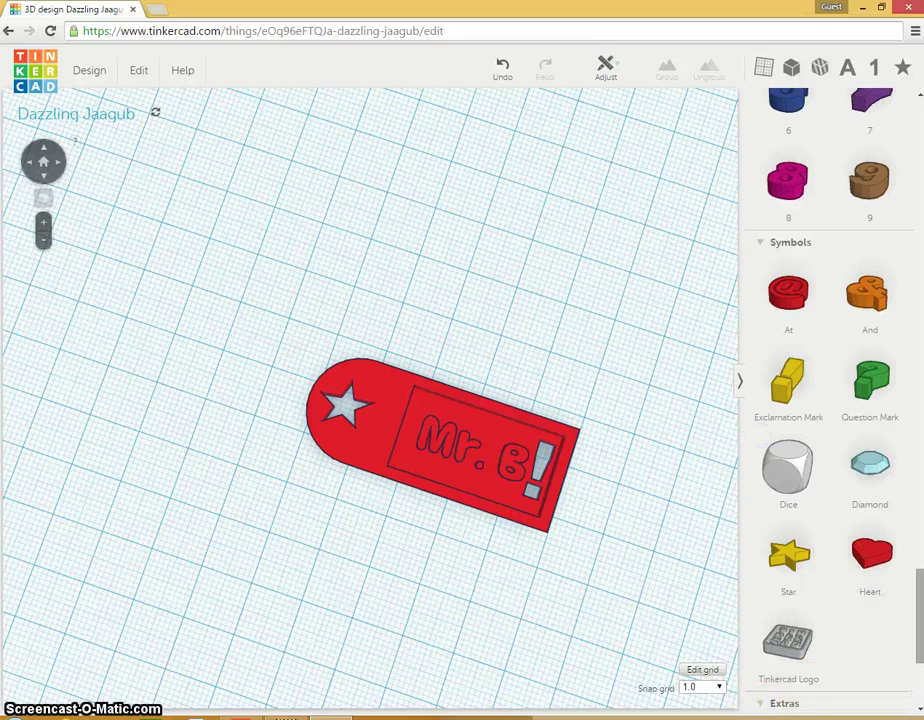
{"action": "scroll", "coordinate": [830, 400], "scroll_direction": "down", "scroll_amount": 3}
{"action": "scroll", "coordinate": [830, 400], "scroll_direction": "up", "scroll_amount": 8}
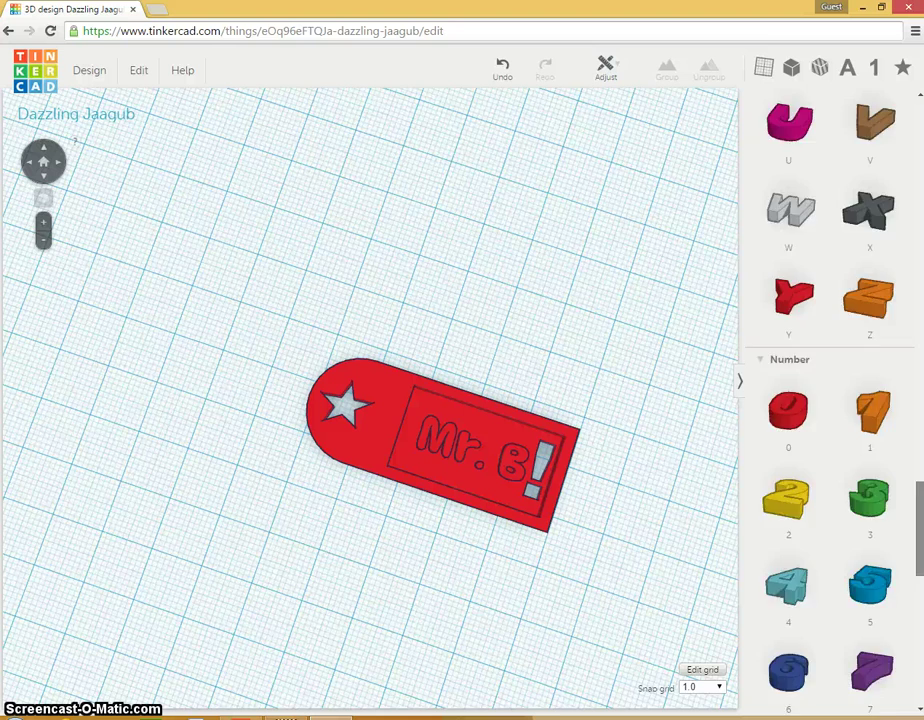
{"action": "scroll", "coordinate": [830, 400], "scroll_direction": "up", "scroll_amount": 10}
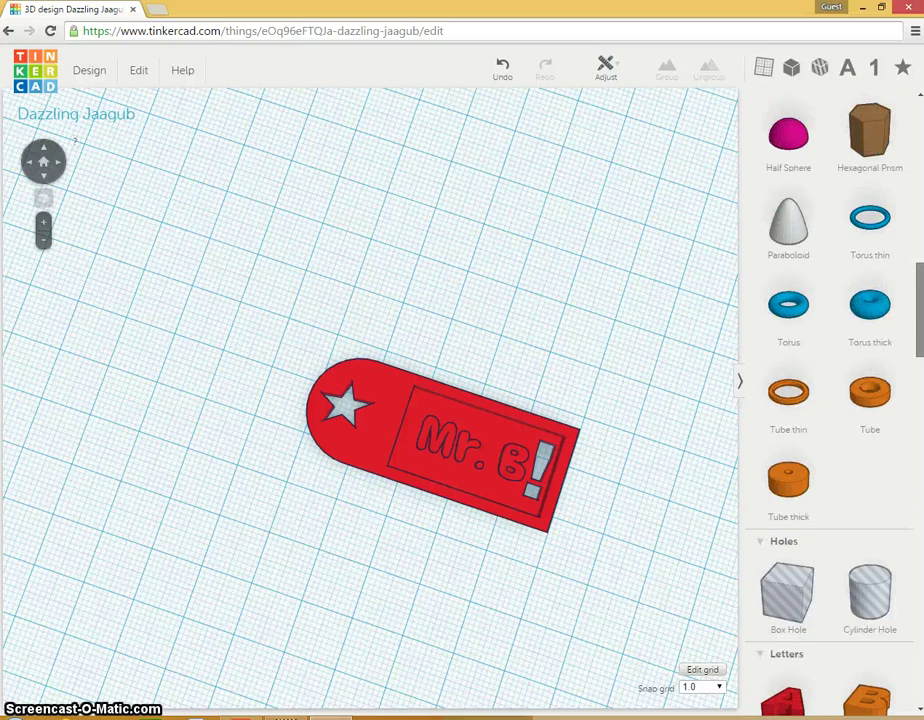
{"action": "scroll", "coordinate": [830, 400], "scroll_direction": "up", "scroll_amount": 10}
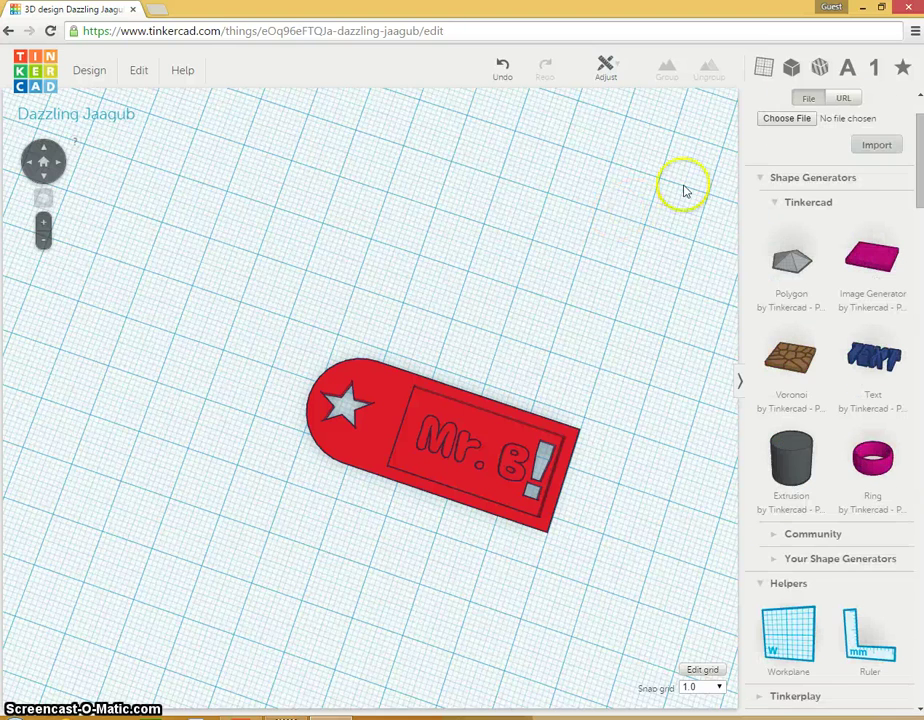
{"action": "left_click", "coordinate": [780, 178]}
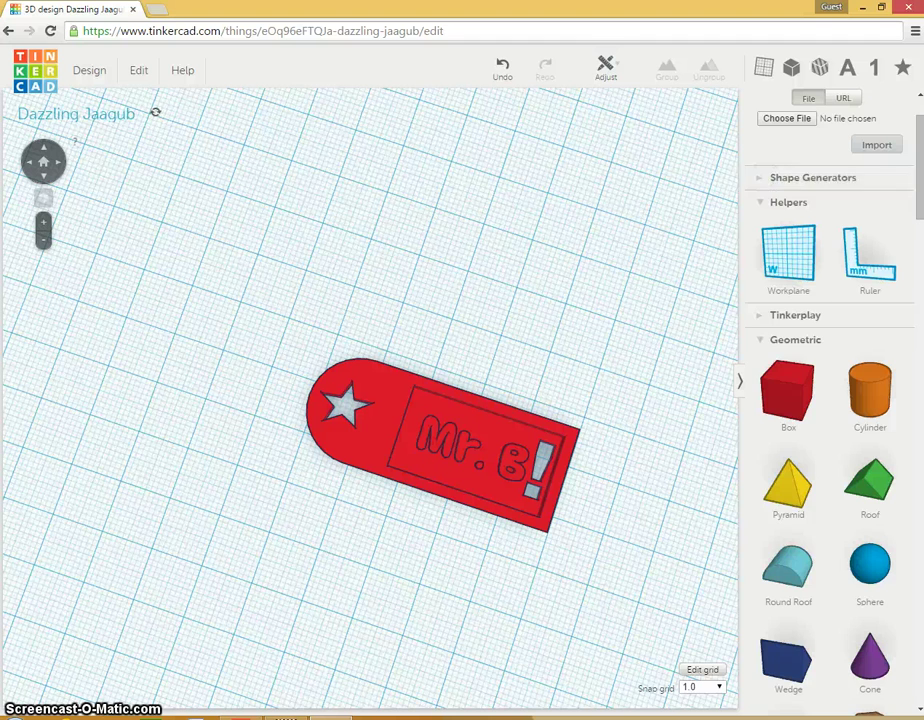
{"action": "left_click", "coordinate": [773, 317]}
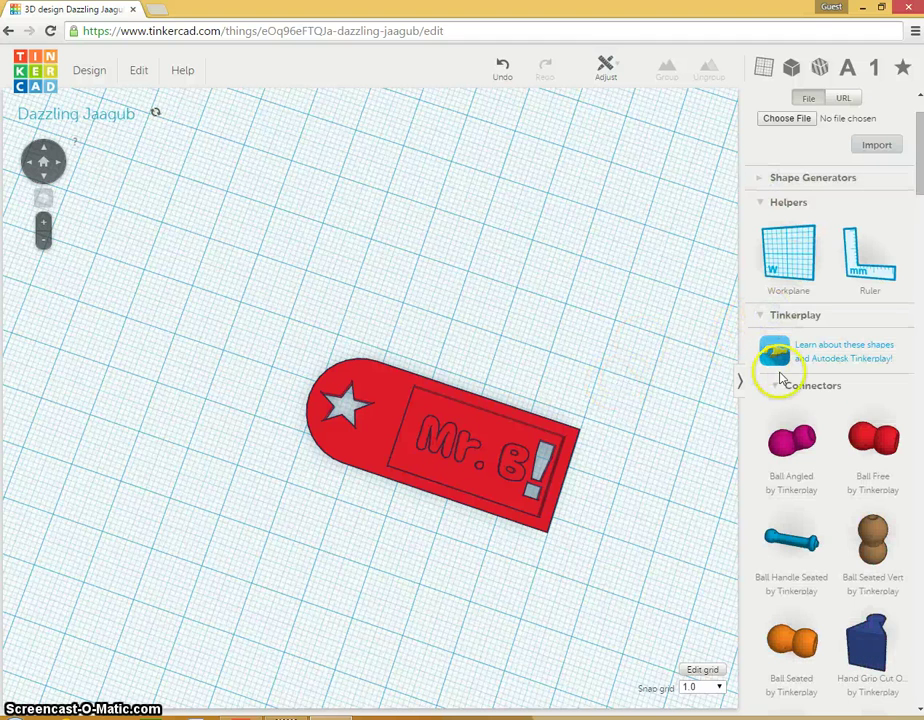
{"action": "left_click_drag", "start_coordinate": [921, 170], "coordinate": [921, 205]}
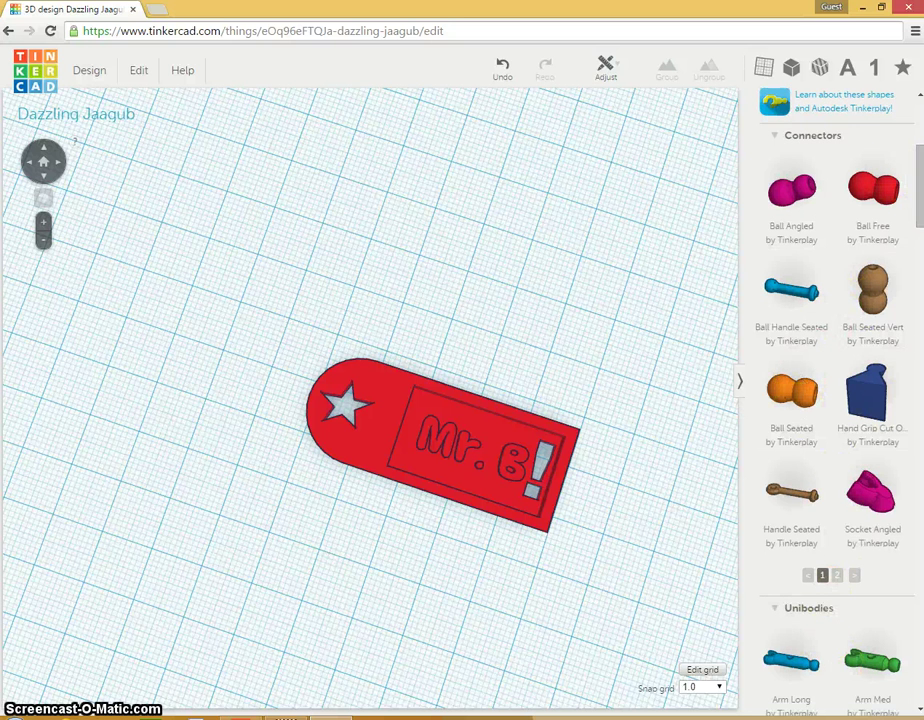
{"action": "left_click_drag", "start_coordinate": [920, 181], "coordinate": [920, 238]}
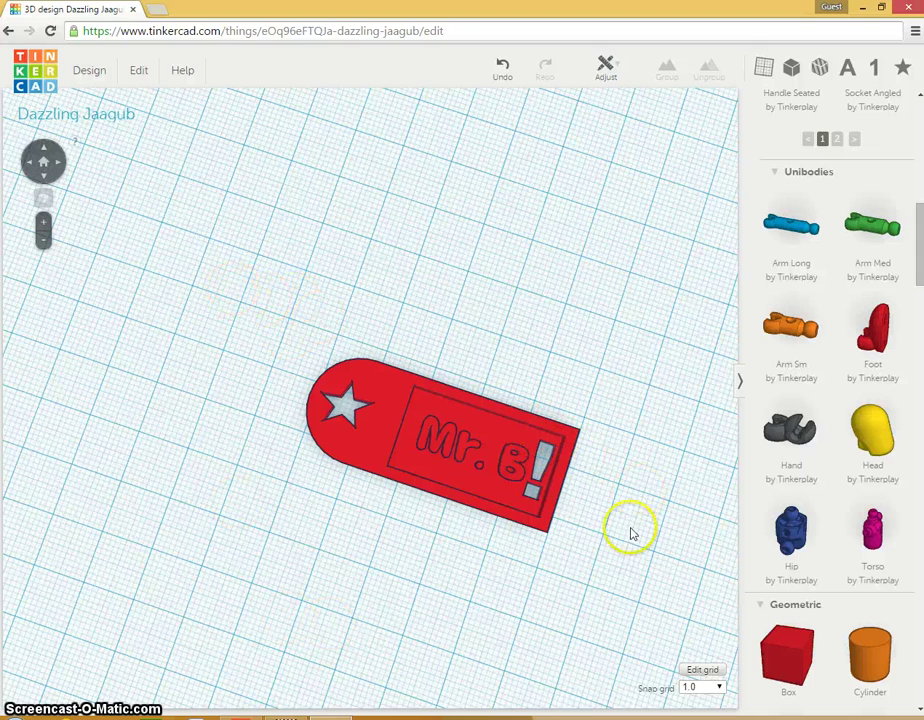
{"action": "mouse_move", "coordinate": [640, 484]}
{"action": "right_mouse_down"}
{"action": "mouse_move", "coordinate": [637, 361]}
{"action": "mouse_move", "coordinate": [629, 488]}
{"action": "right_mouse_up"}
Step: Save the design, then change its name in Properties from Dazzling Jaagub to 'Keychain'
{"action": "left_click", "coordinate": [80, 72]}
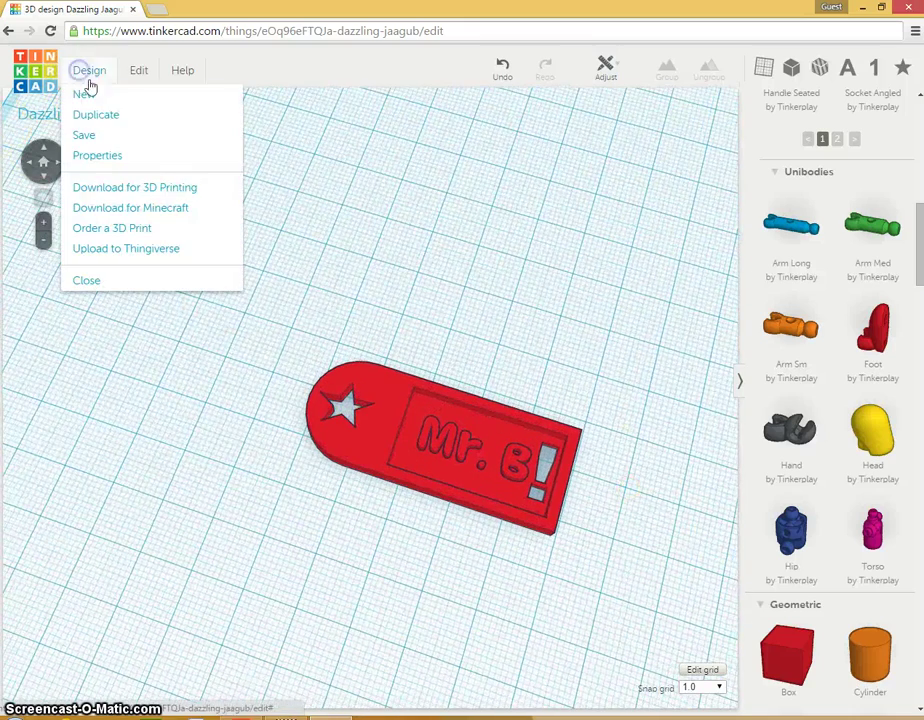
{"action": "left_click", "coordinate": [88, 140]}
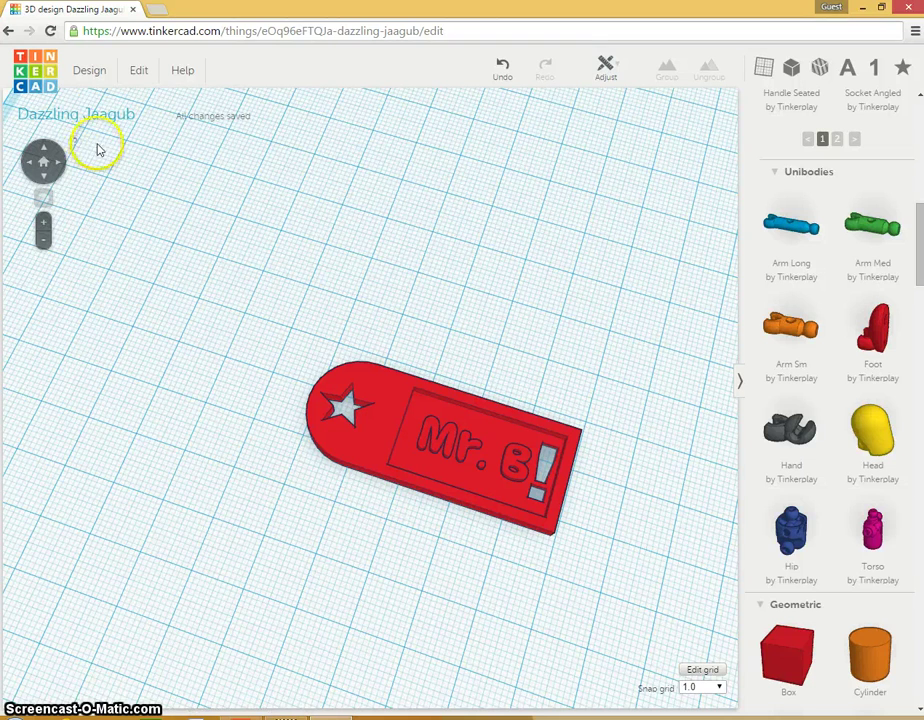
{"action": "left_click", "coordinate": [90, 74]}
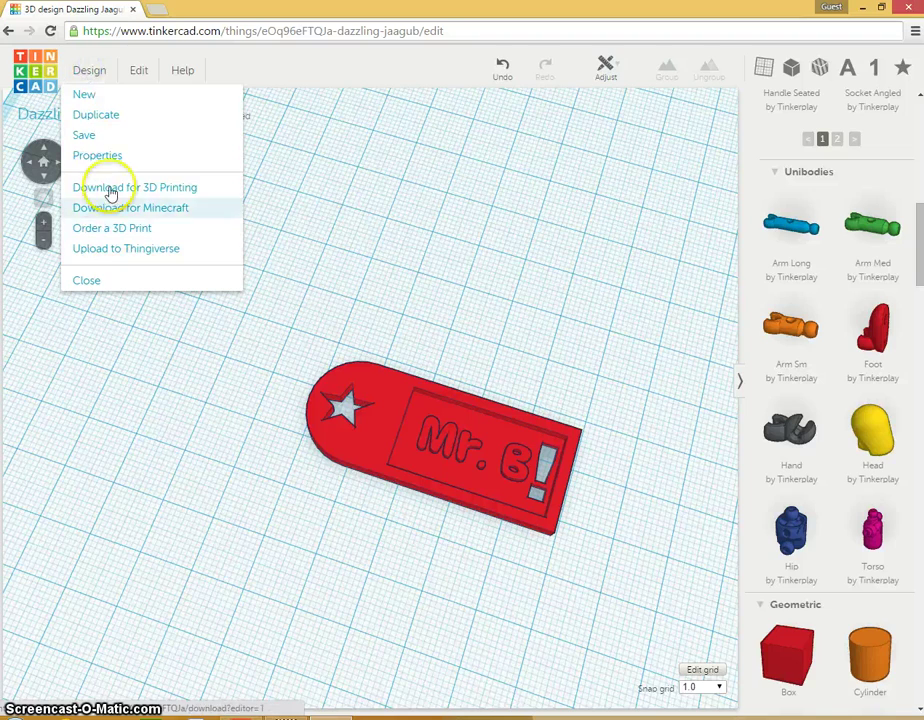
{"action": "left_click", "coordinate": [97, 156]}
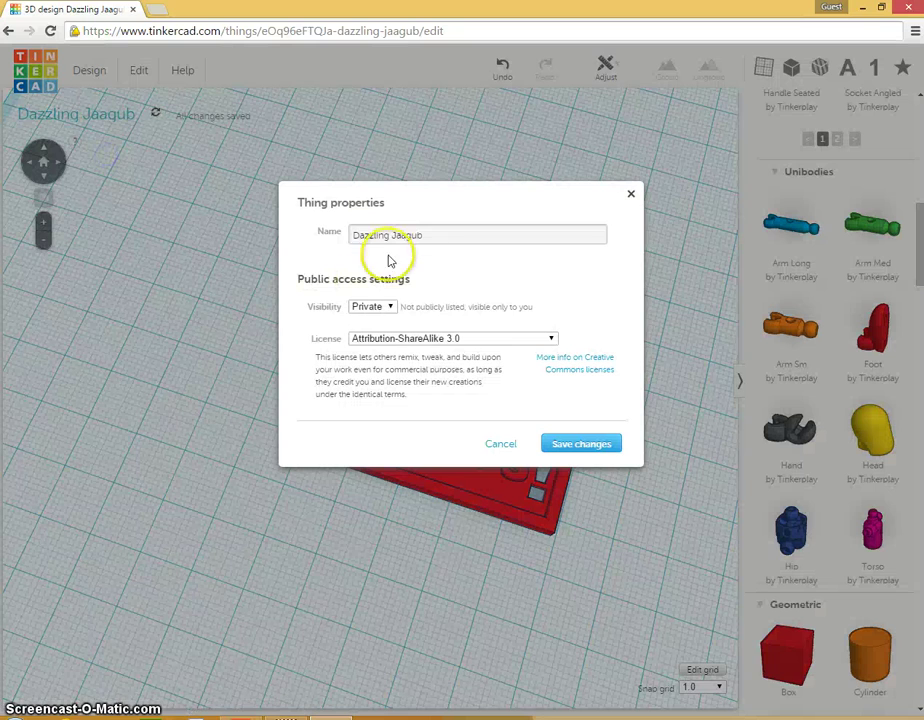
{"action": "left_click_drag", "start_coordinate": [423, 236], "coordinate": [190, 233]}
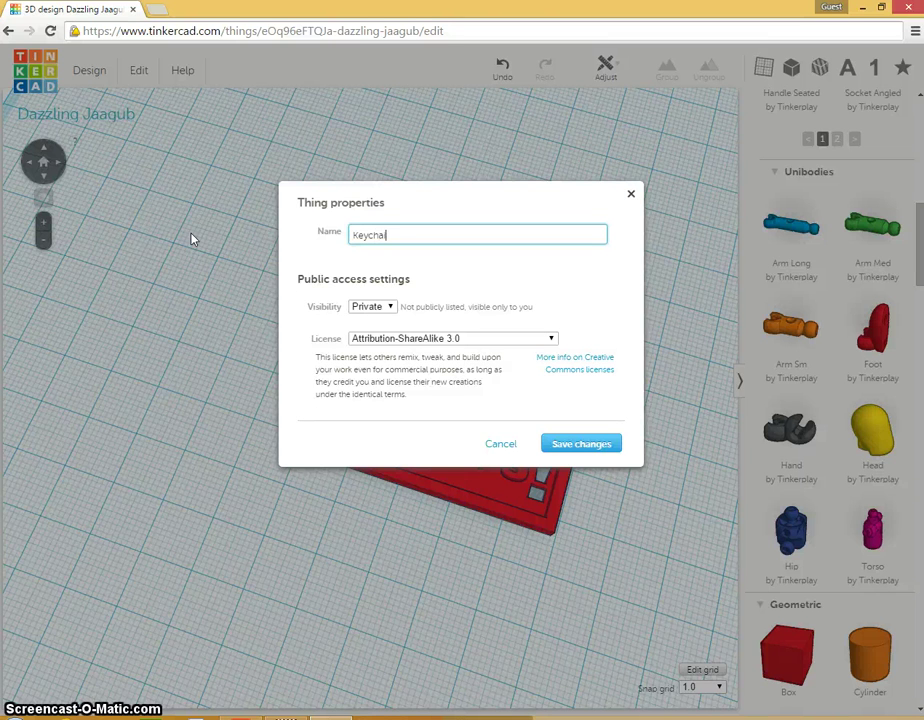
{"action": "left_click", "coordinate": [583, 447]}
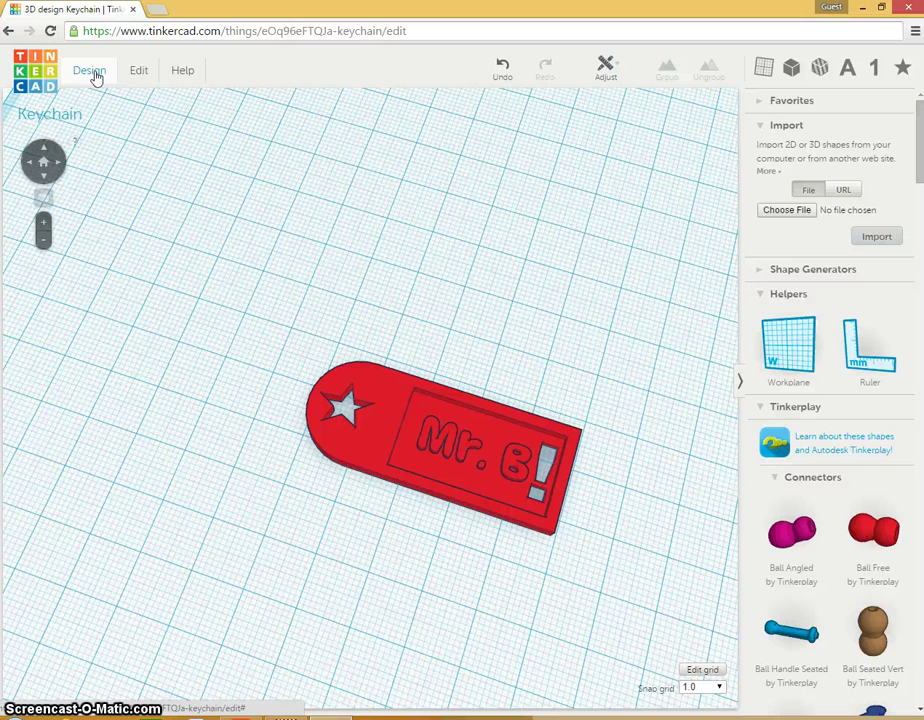
Step: Export the Keychain design as keychain.stl for 3D printing and close the download dialog
{"action": "left_click", "coordinate": [91, 72]}
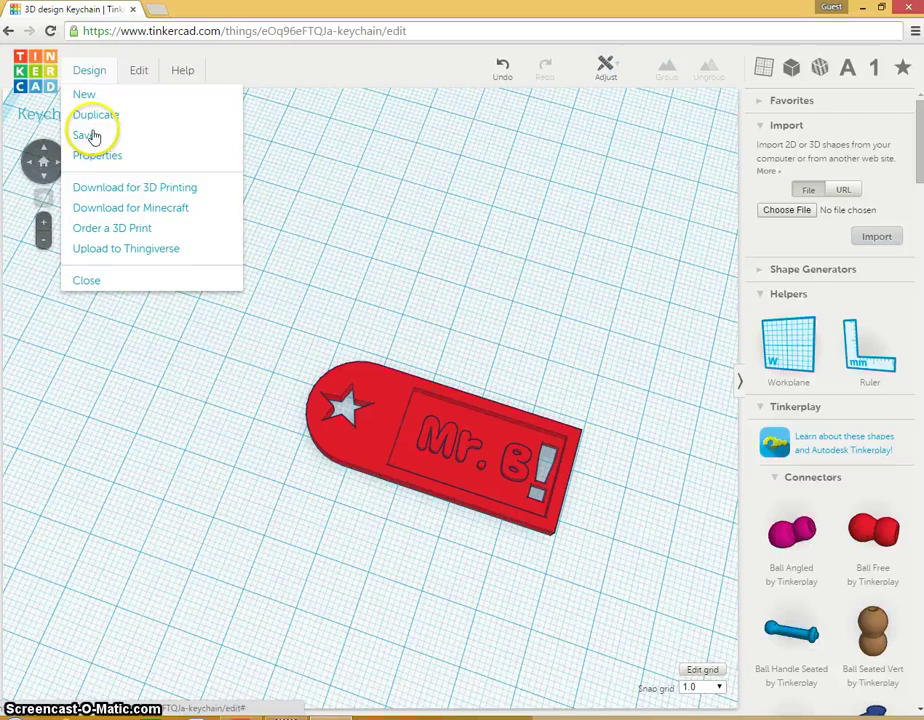
{"action": "left_click", "coordinate": [97, 188]}
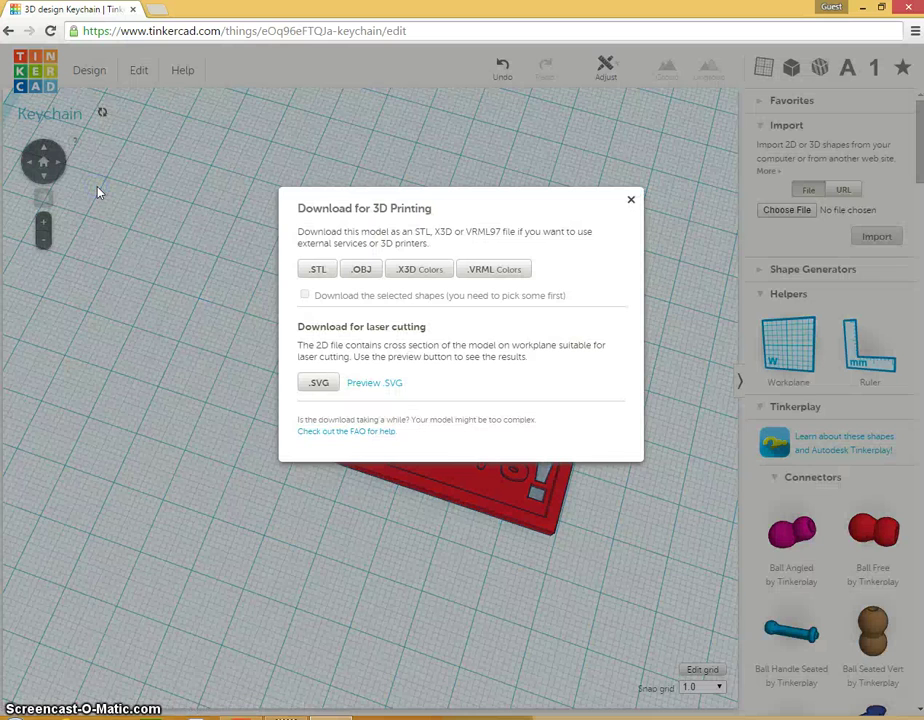
{"action": "left_click", "coordinate": [320, 270]}
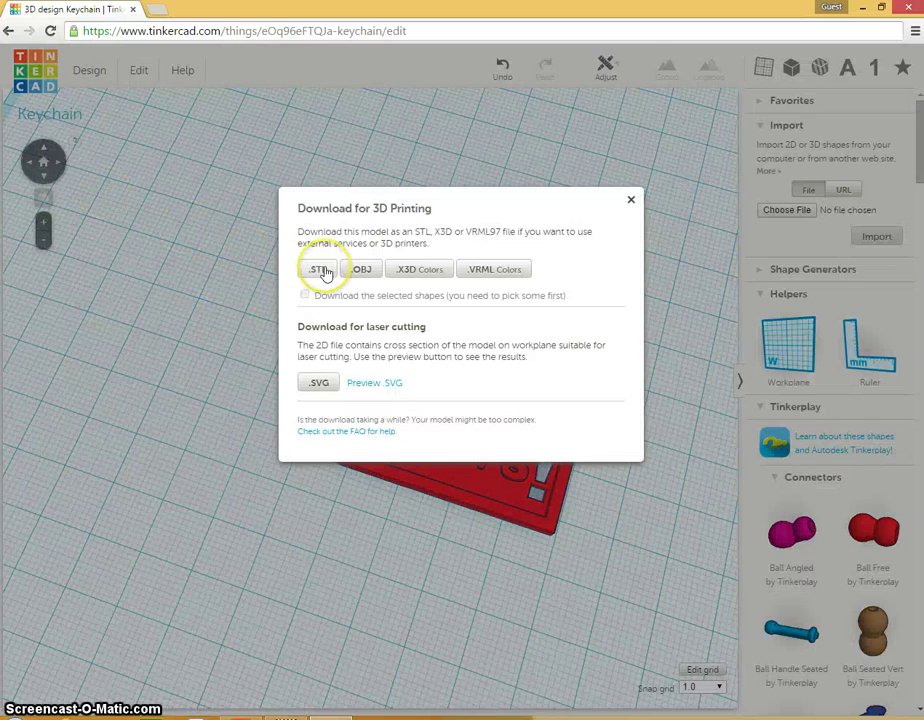
{"action": "left_click", "coordinate": [306, 294]}
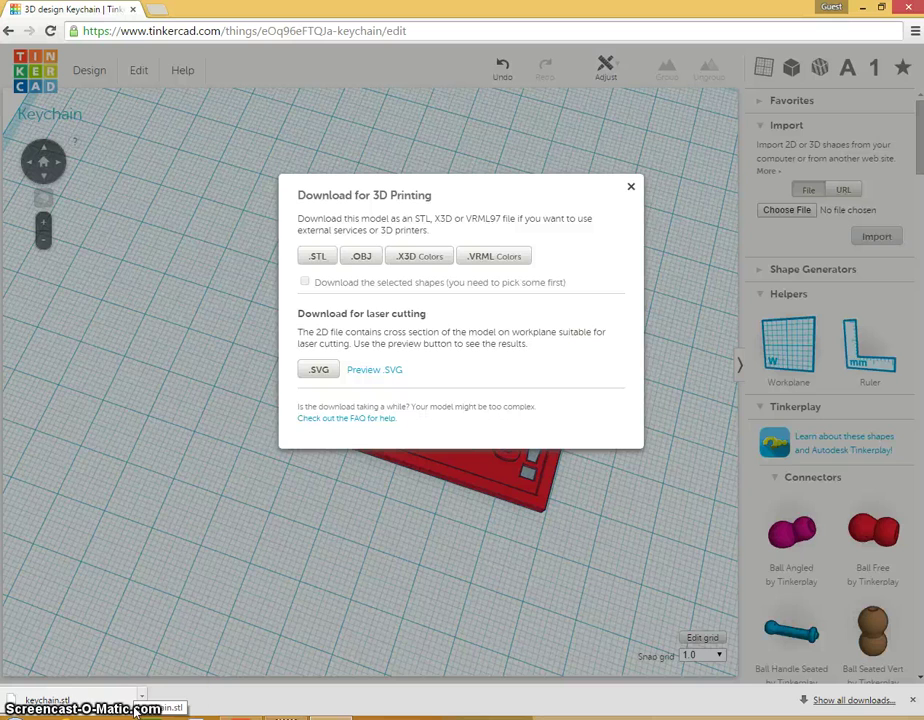
{"action": "left_click", "coordinate": [630, 190]}
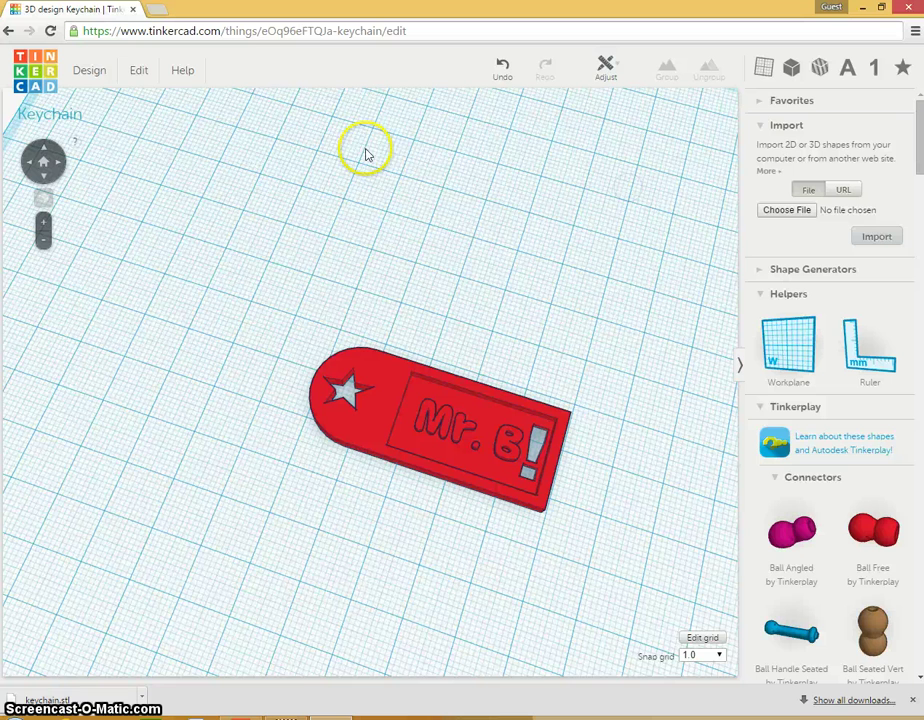
{"action": "left_click", "coordinate": [139, 80]}
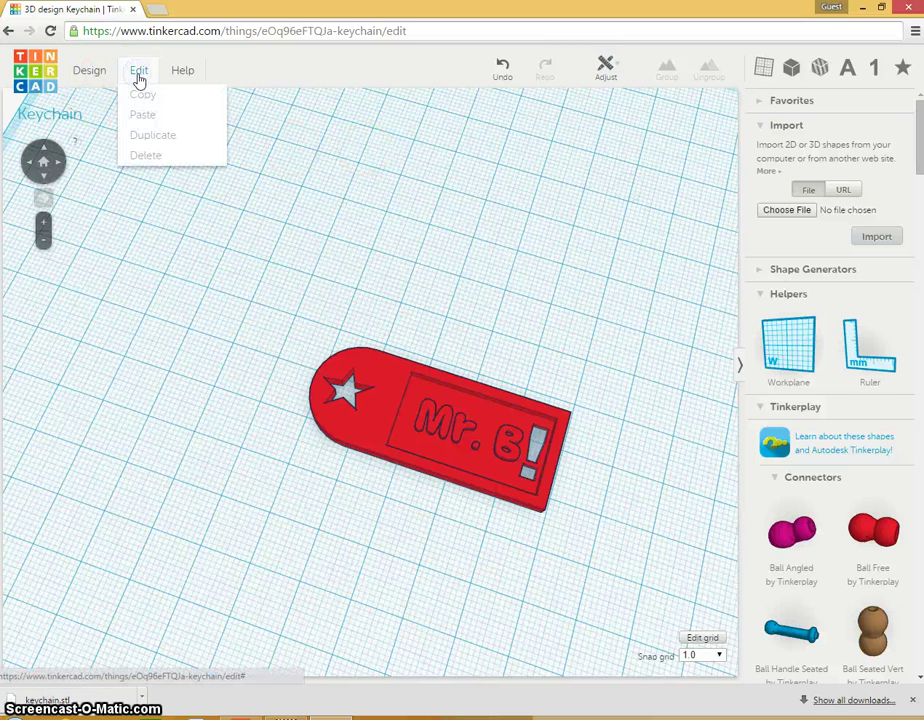
{"action": "left_click", "coordinate": [82, 80]}
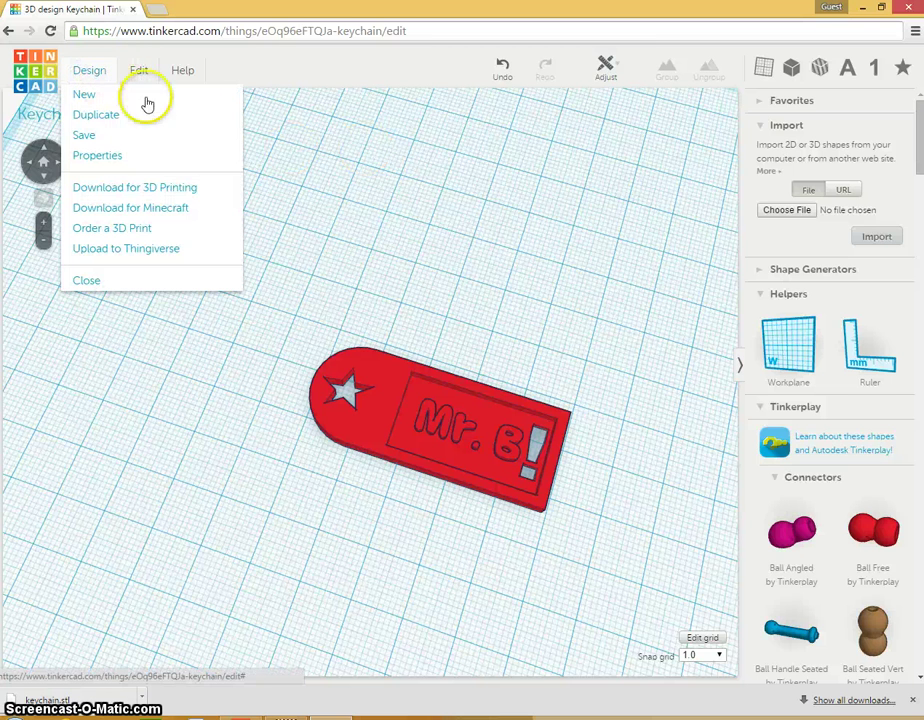
{"action": "left_click", "coordinate": [498, 236]}
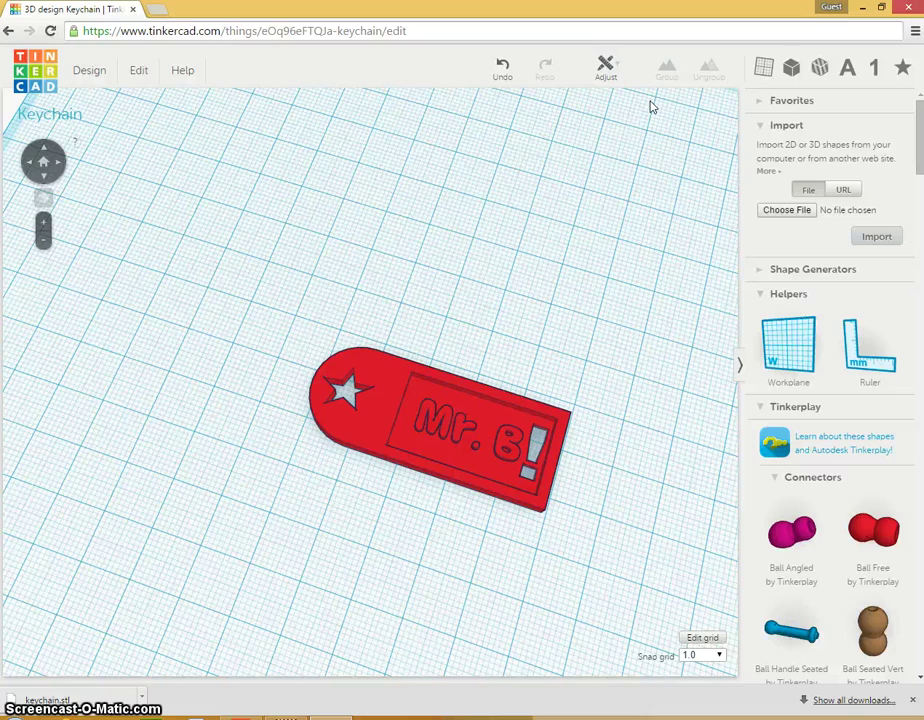
{"action": "left_click", "coordinate": [259, 606]}
{"action": "right_click_drag", "start_coordinate": [259, 606], "coordinate": [286, 655]}
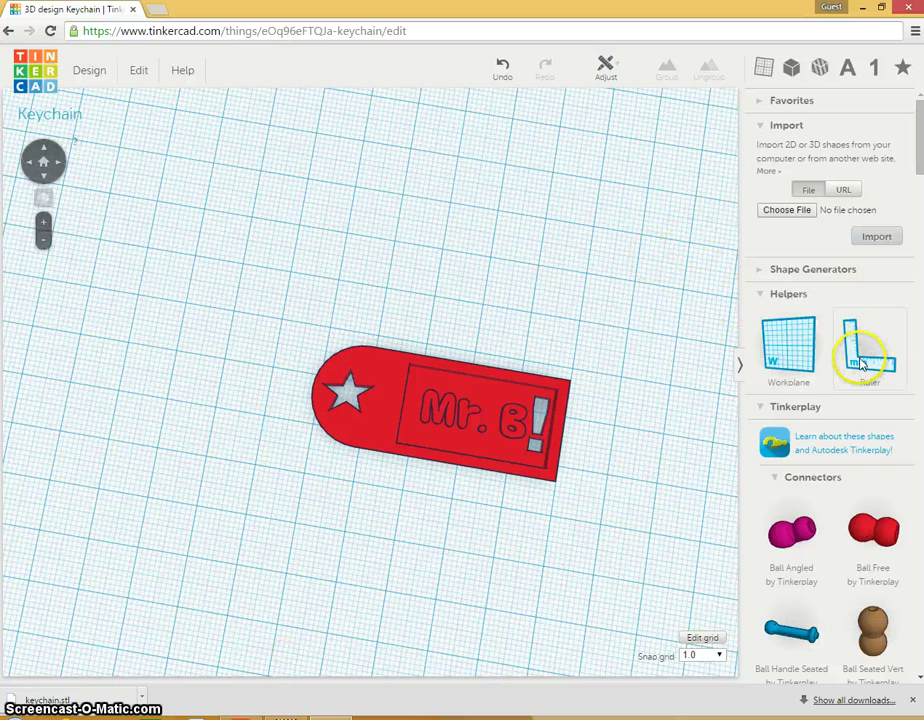
Step: Drop a Ruler helper at the keychain's lower-left corner and zoom the view out and in
{"action": "left_click_drag", "start_coordinate": [862, 364], "coordinate": [277, 466]}
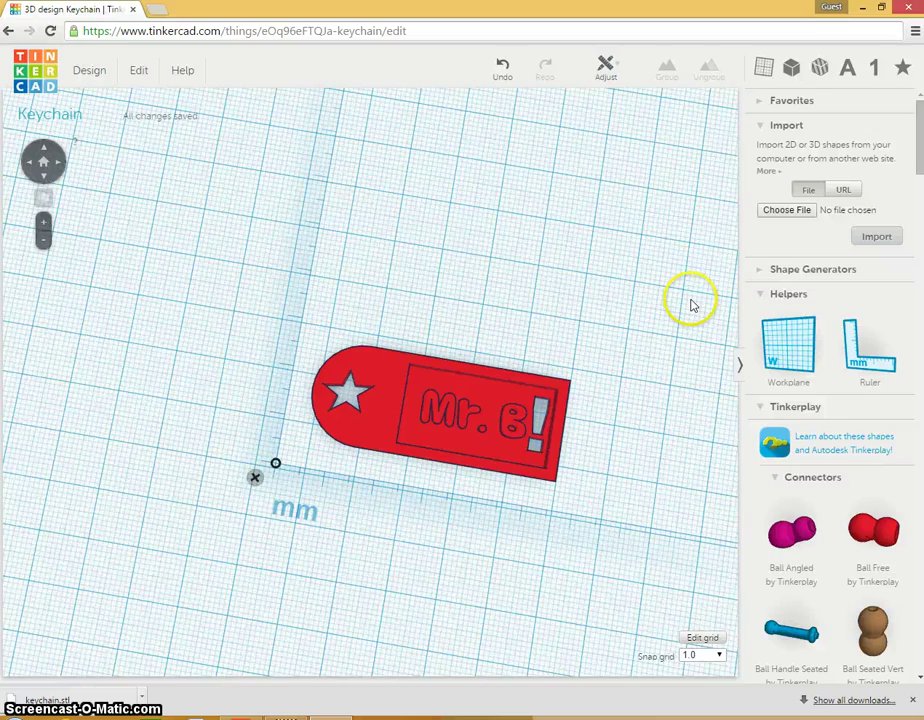
{"action": "scroll", "coordinate": [712, 310], "scroll_direction": "down", "scroll_amount": 5}
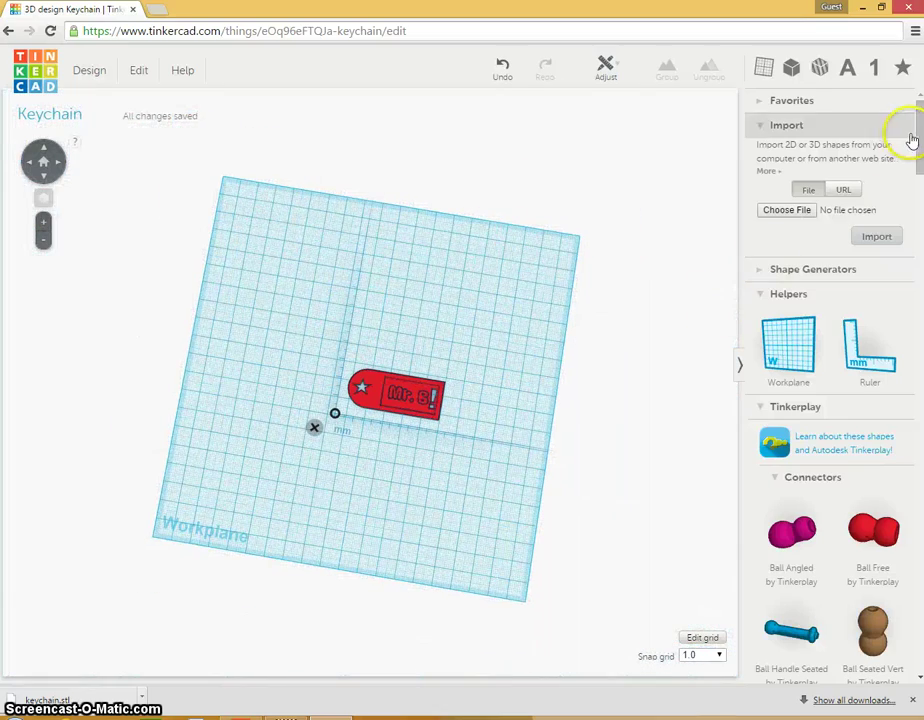
{"action": "scroll", "coordinate": [914, 140], "scroll_direction": "down", "scroll_amount": 3}
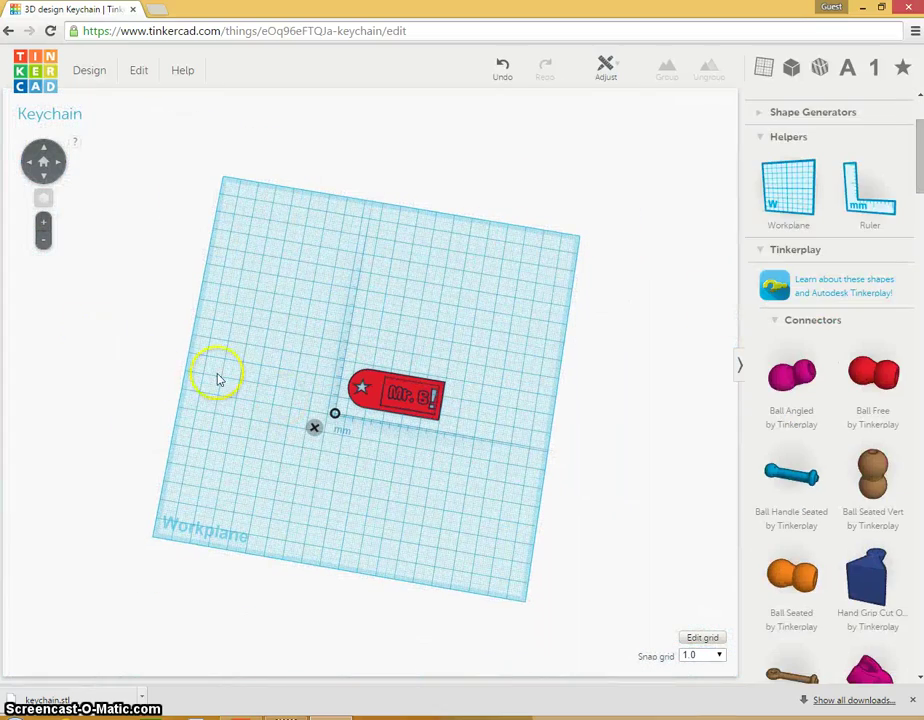
{"action": "scroll", "coordinate": [223, 372], "scroll_direction": "up", "scroll_amount": 6}
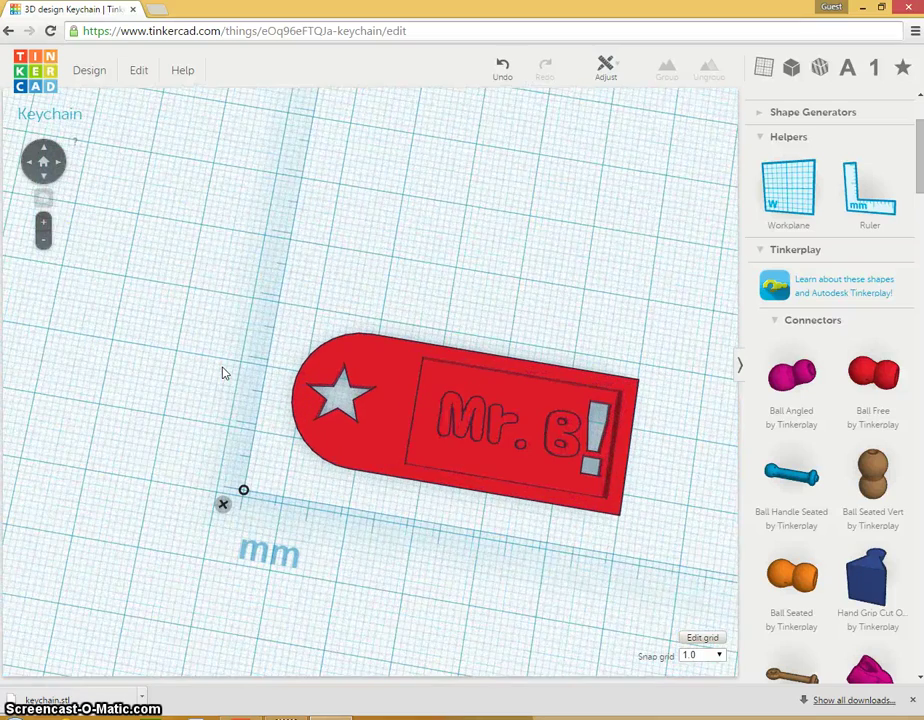
{"action": "scroll", "coordinate": [43, 228], "scroll_direction": "up", "scroll_amount": 3}
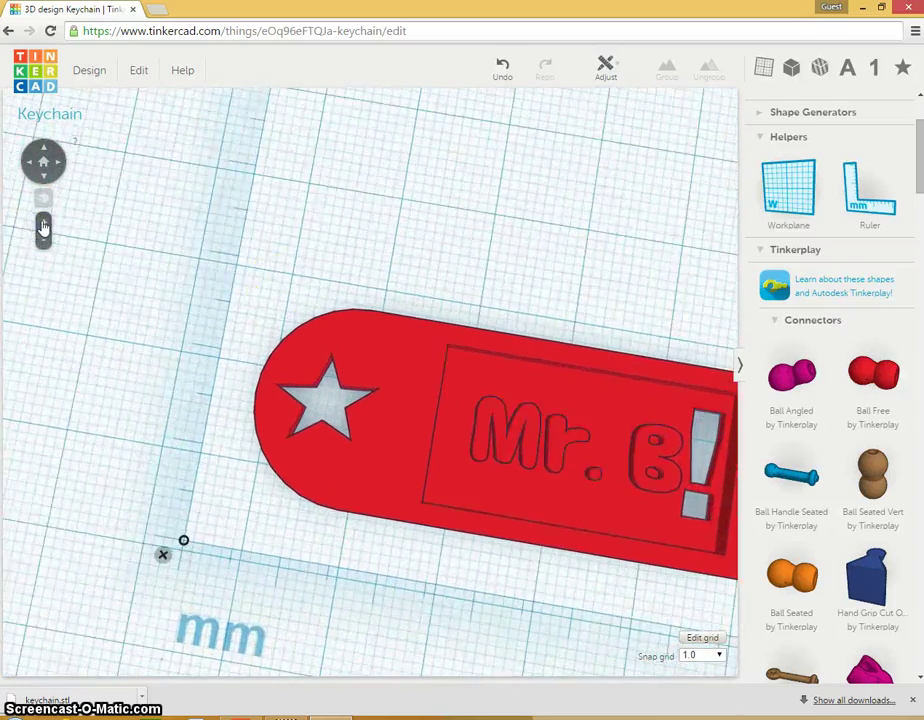
{"action": "scroll", "coordinate": [474, 381], "scroll_direction": "down", "scroll_amount": 5}
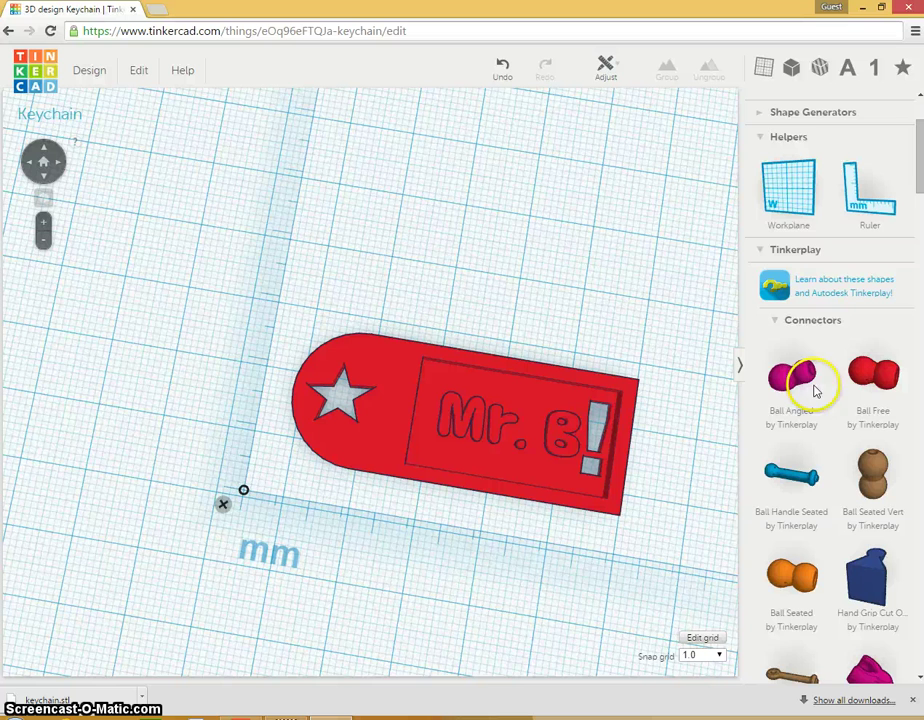
{"action": "scroll", "coordinate": [879, 148], "scroll_direction": "down", "scroll_amount": 4}
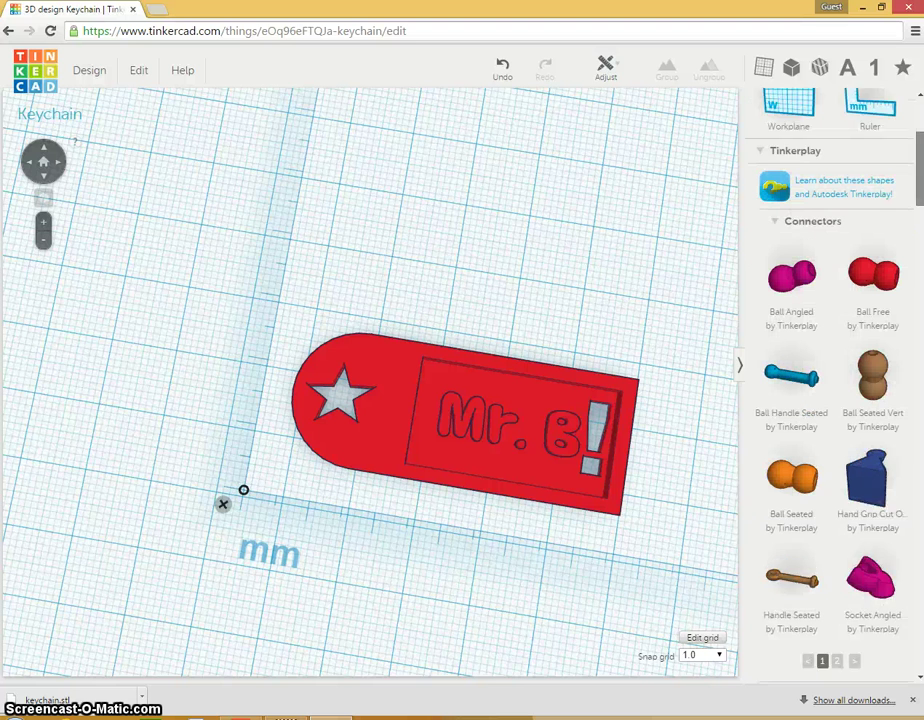